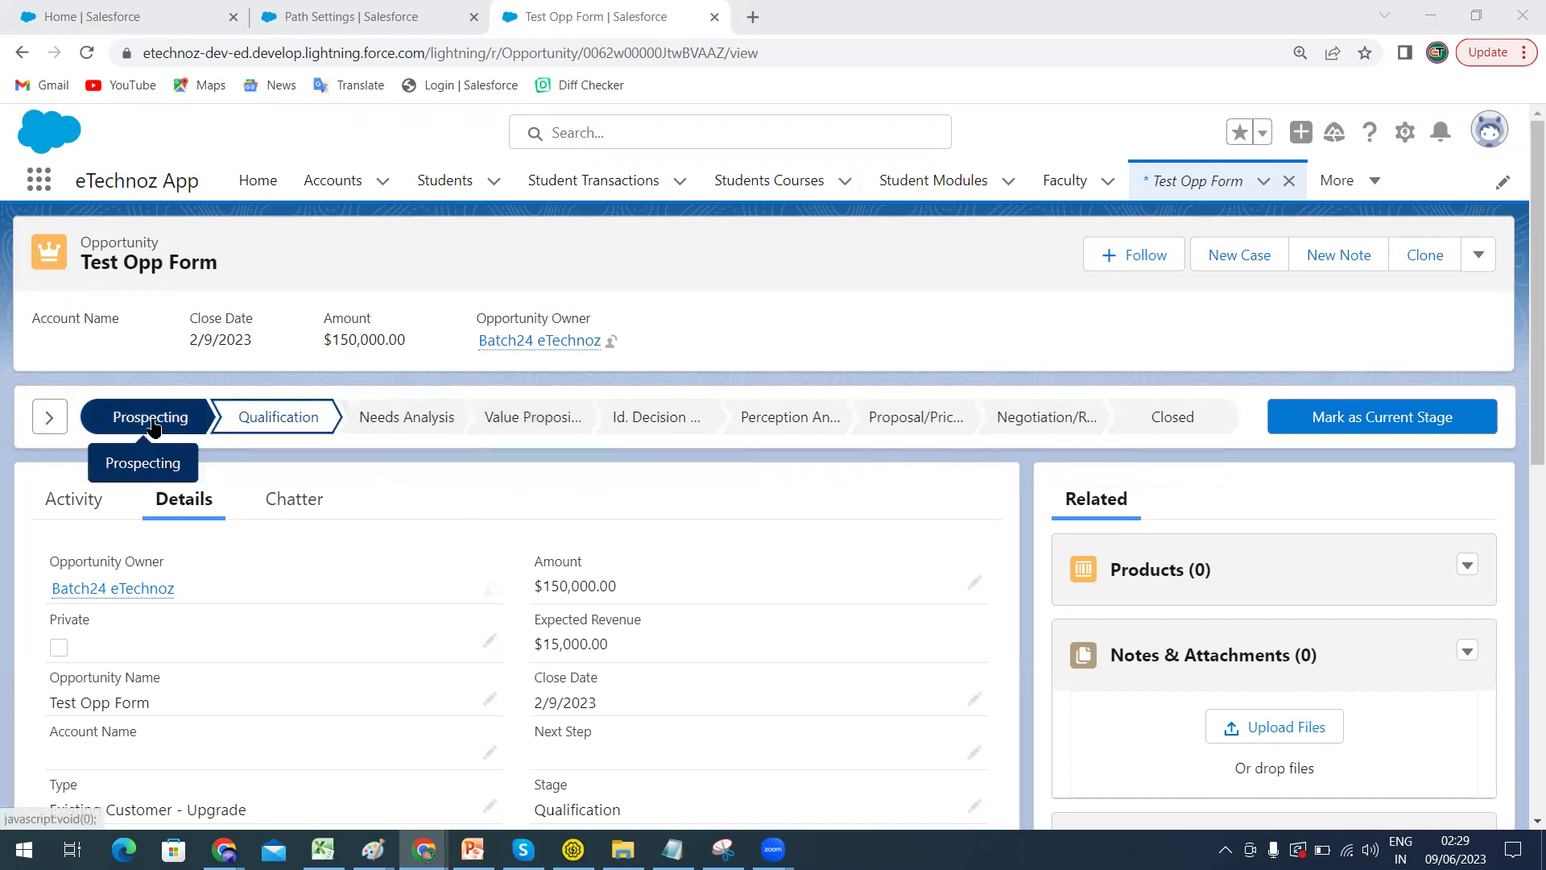
- Examine the opportunity's details and stage path, opening the Stage field for editing to review its available options
scroll(438, 642, "down", 4)
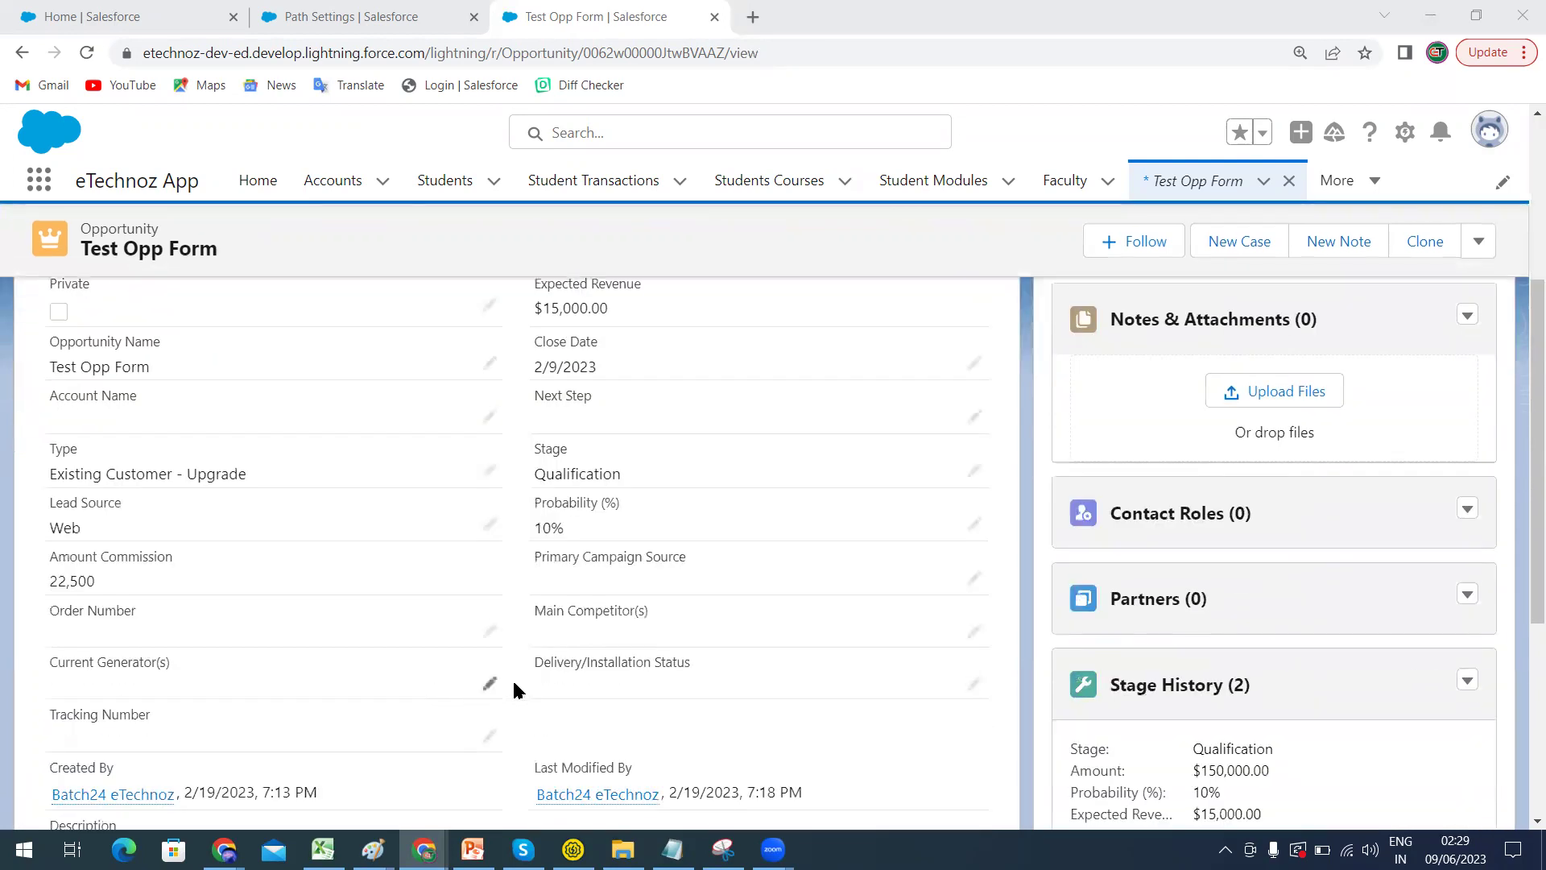
scroll(519, 653, "up", 4)
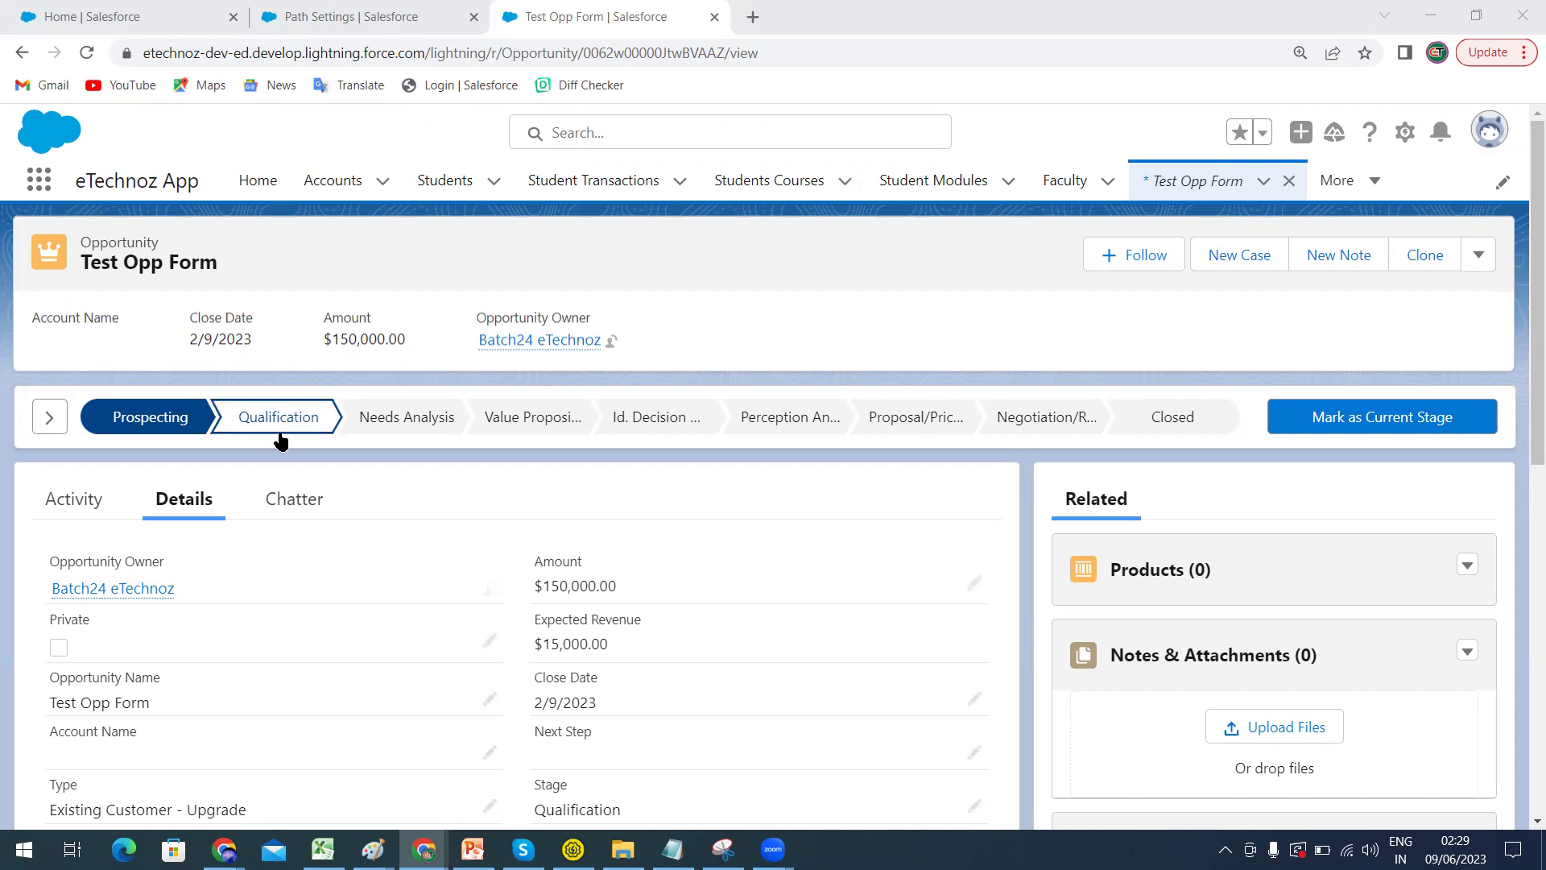
mouse_move(280, 429)
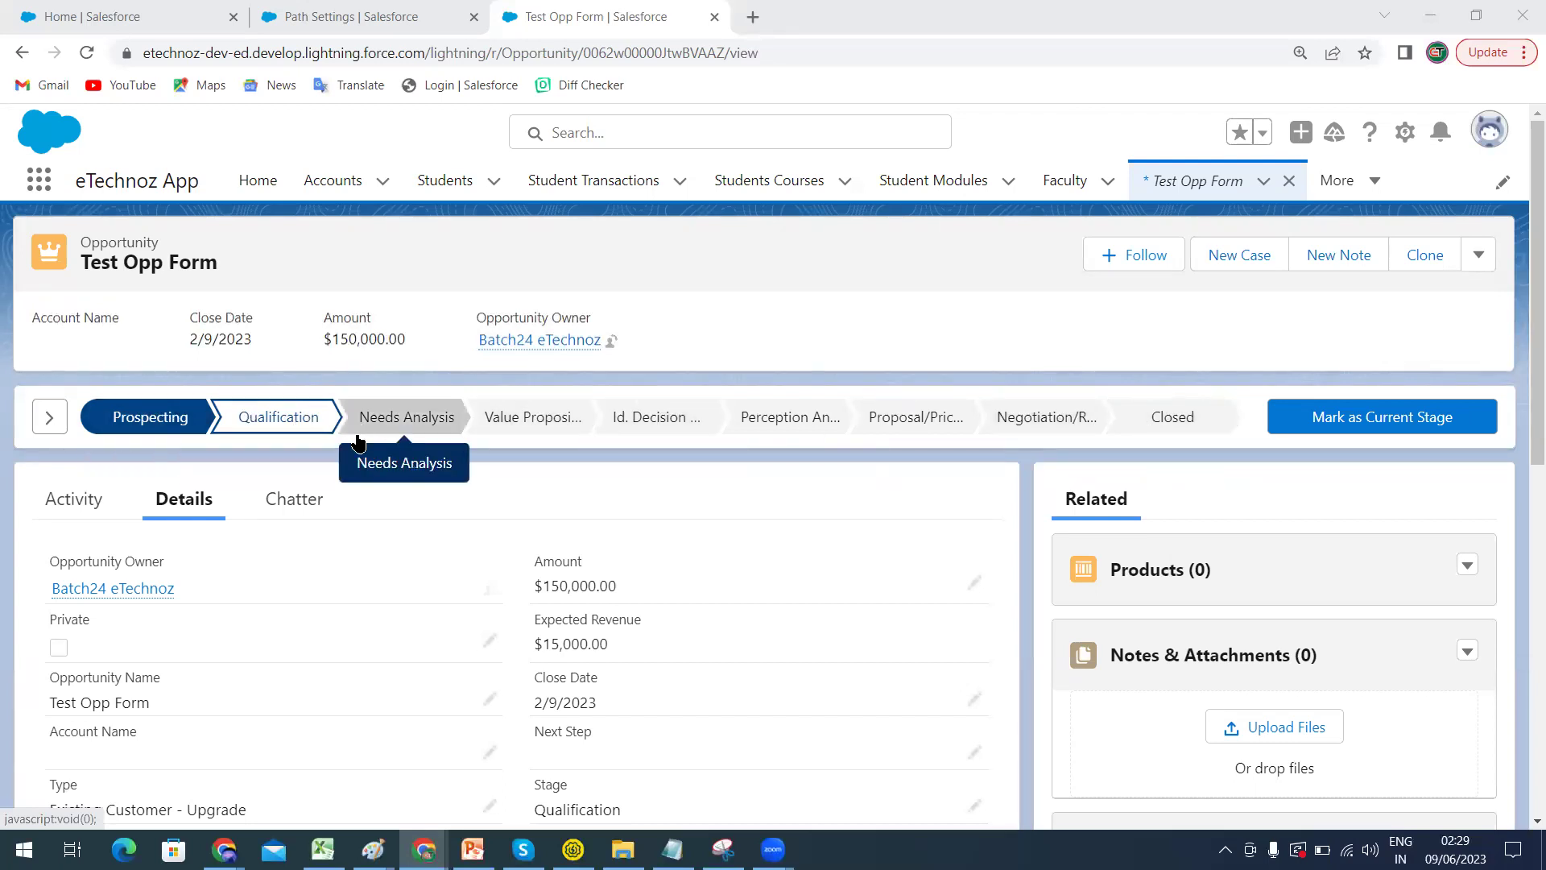
scroll(571, 716, "down", 2)
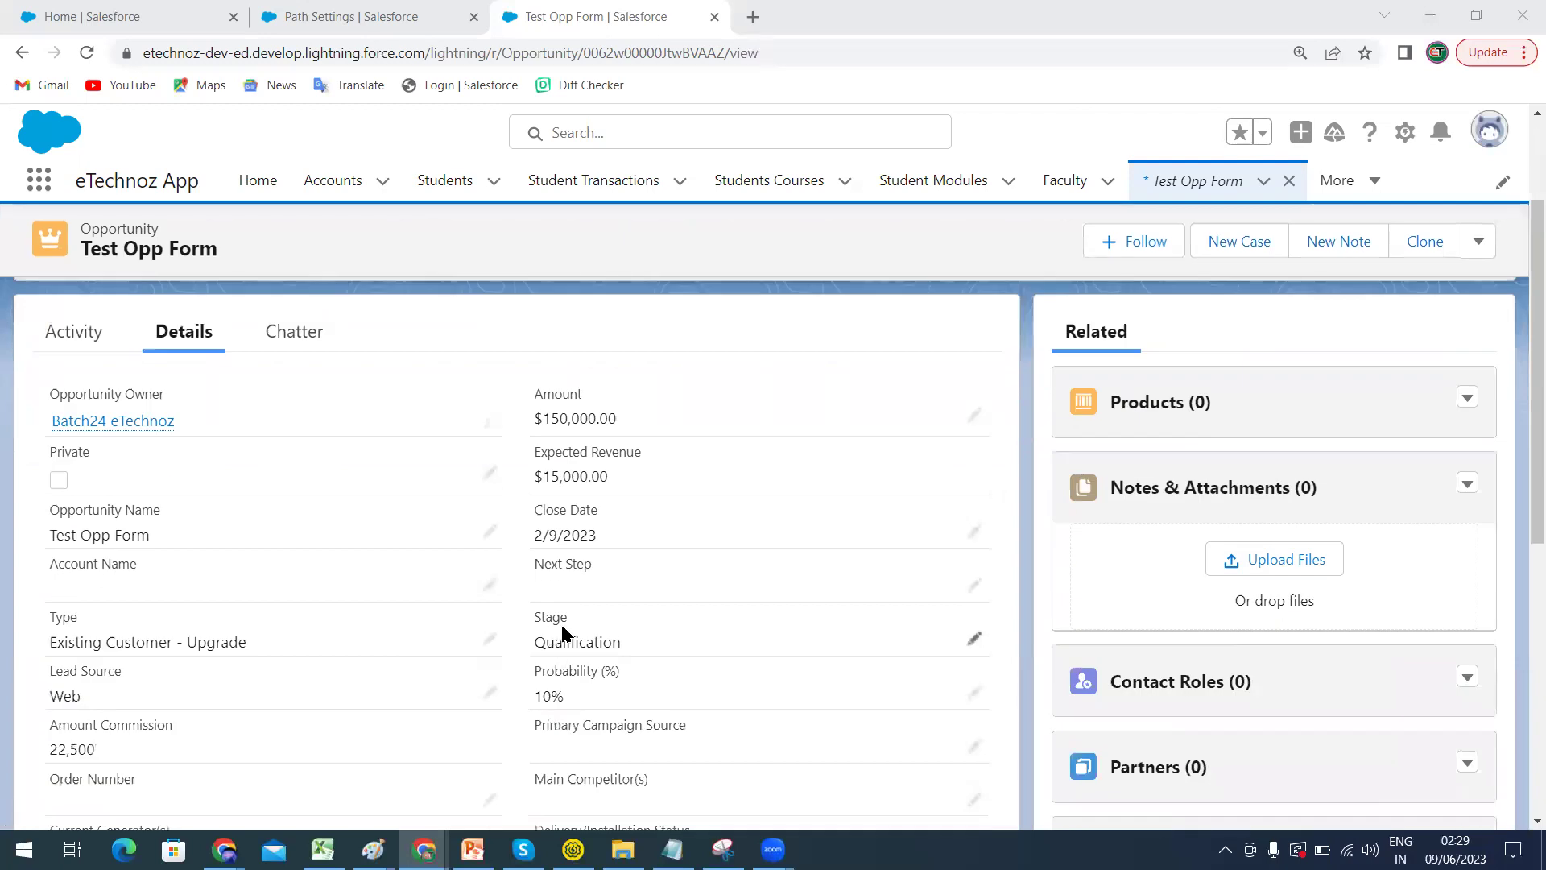
left_click(973, 640)
scroll(633, 692, "down", 2)
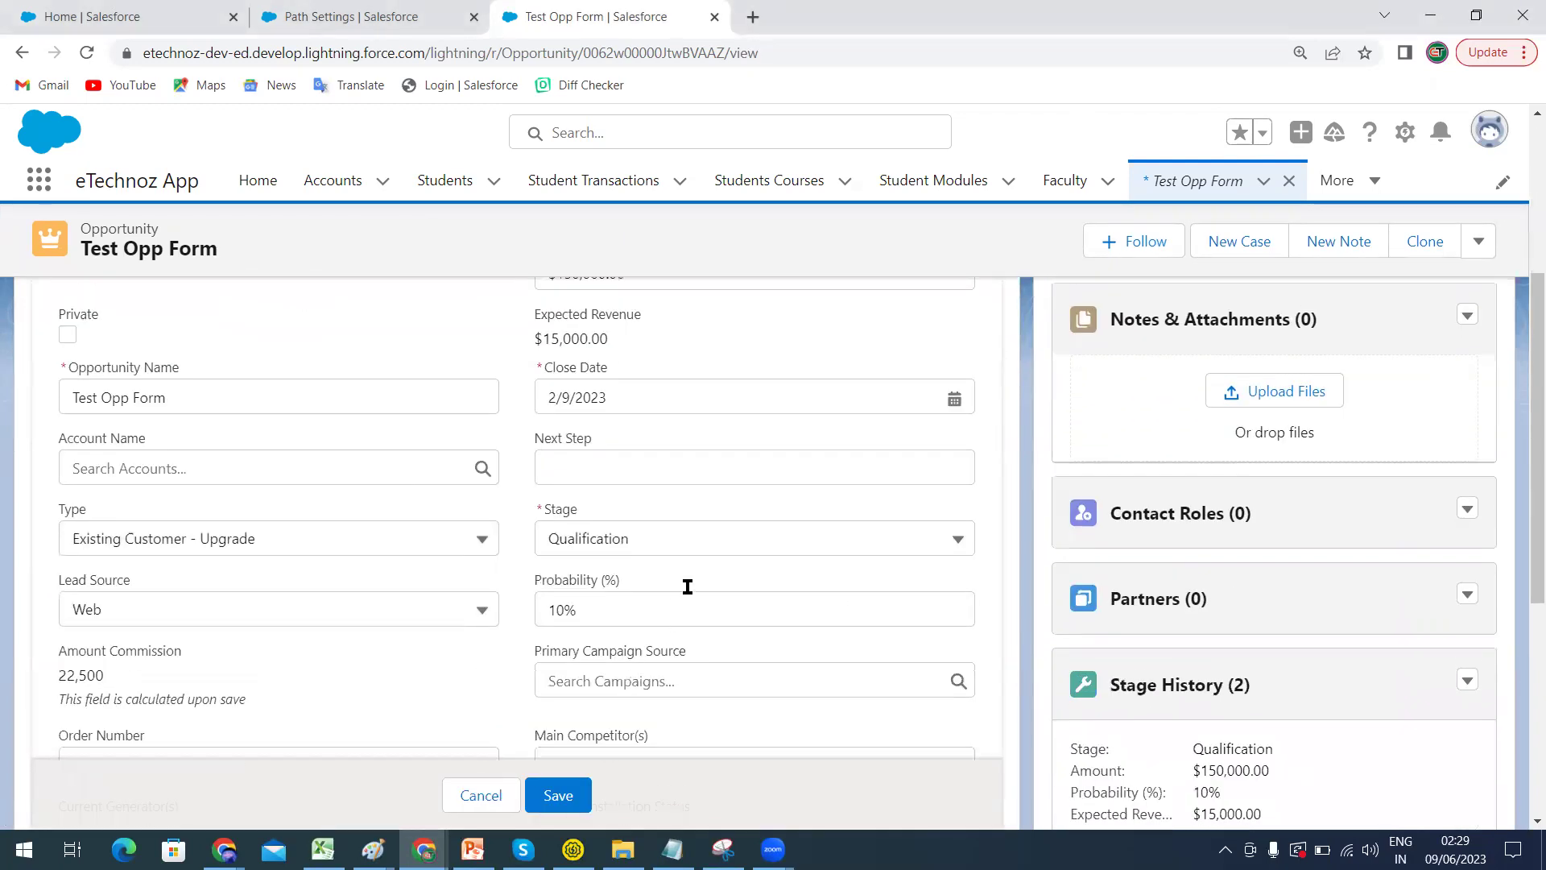
left_click(698, 541)
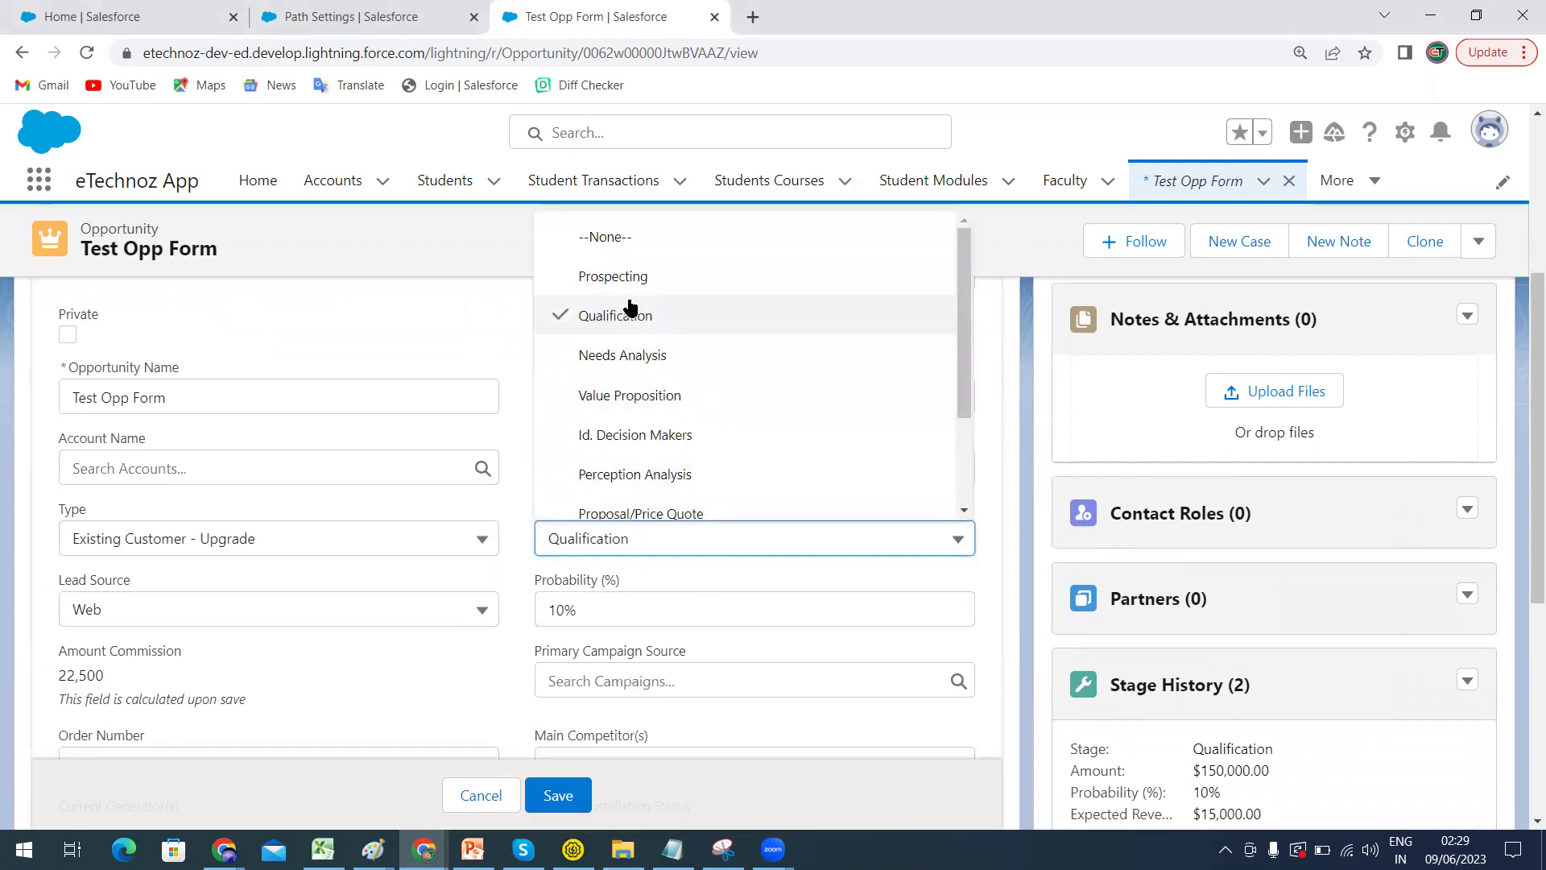
scroll(644, 439, "down", 2)
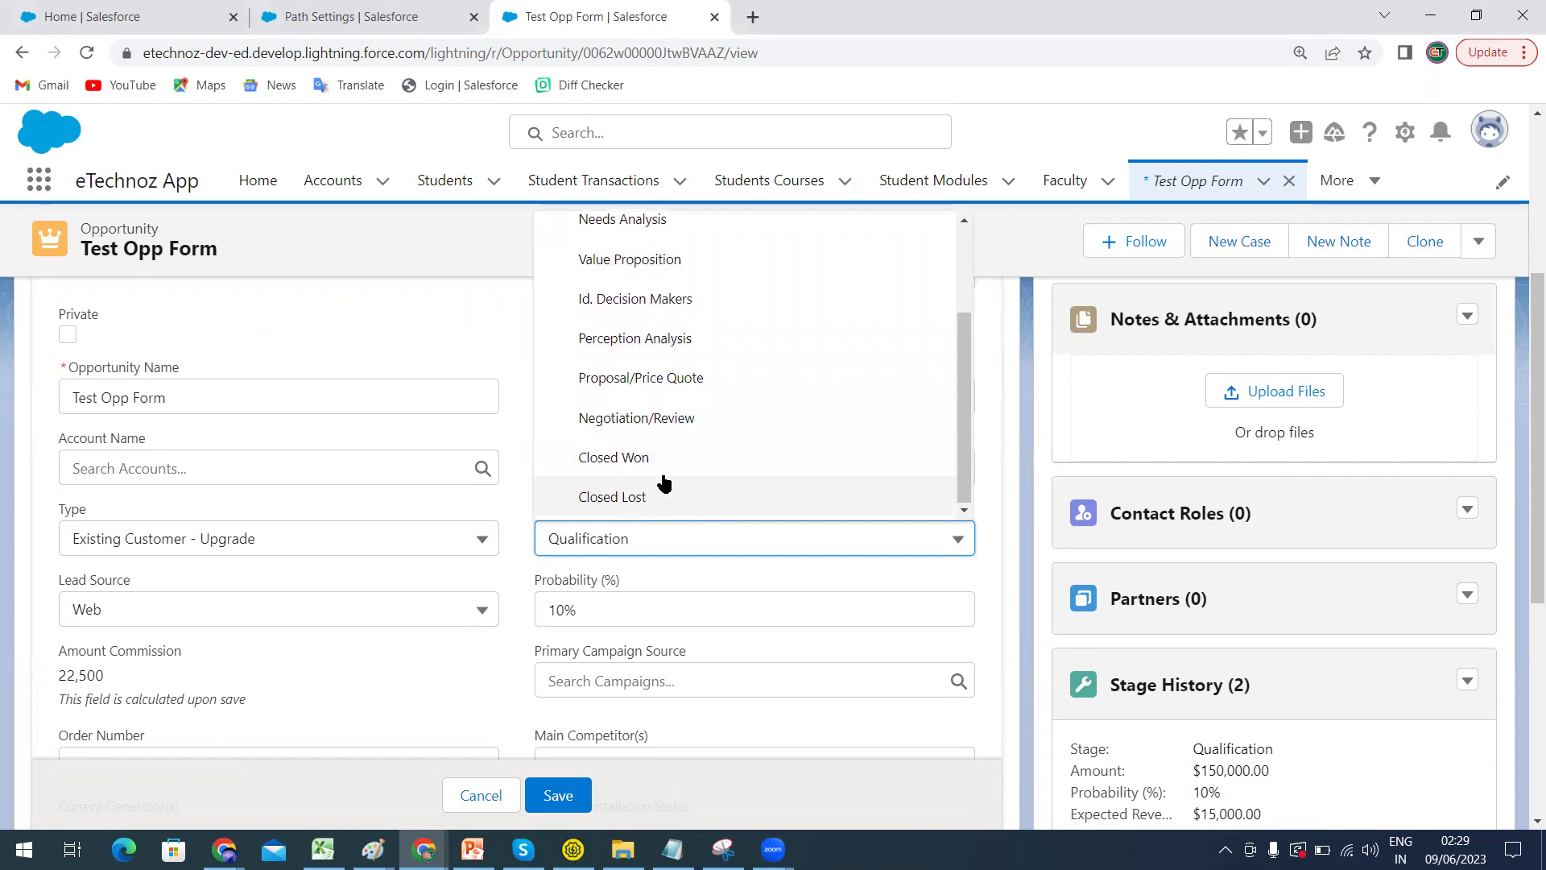
scroll(661, 418, "up", 2)
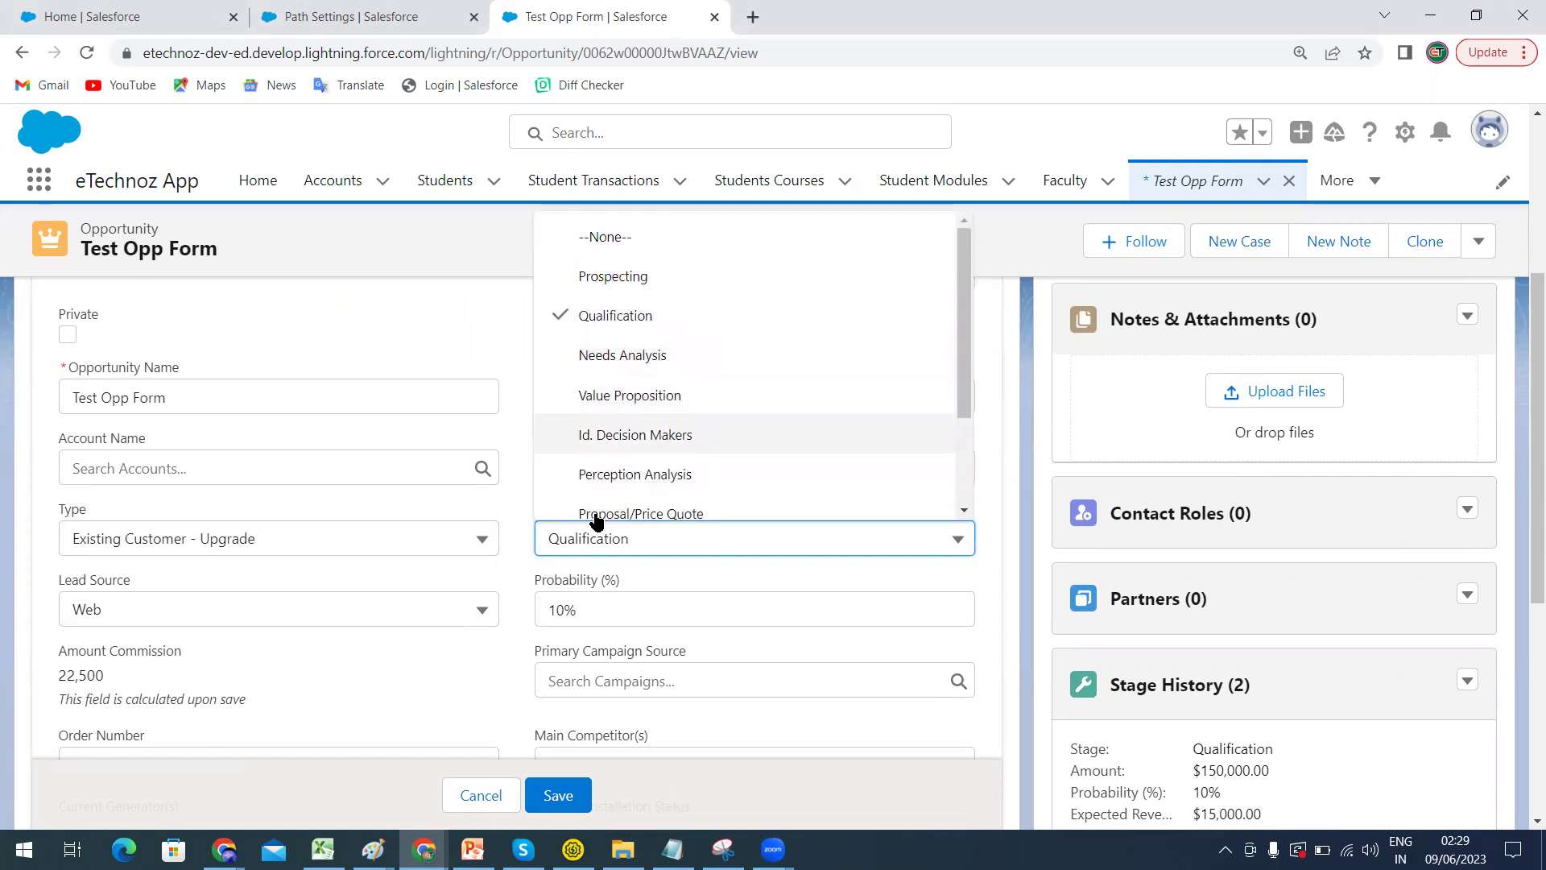
left_click(500, 675)
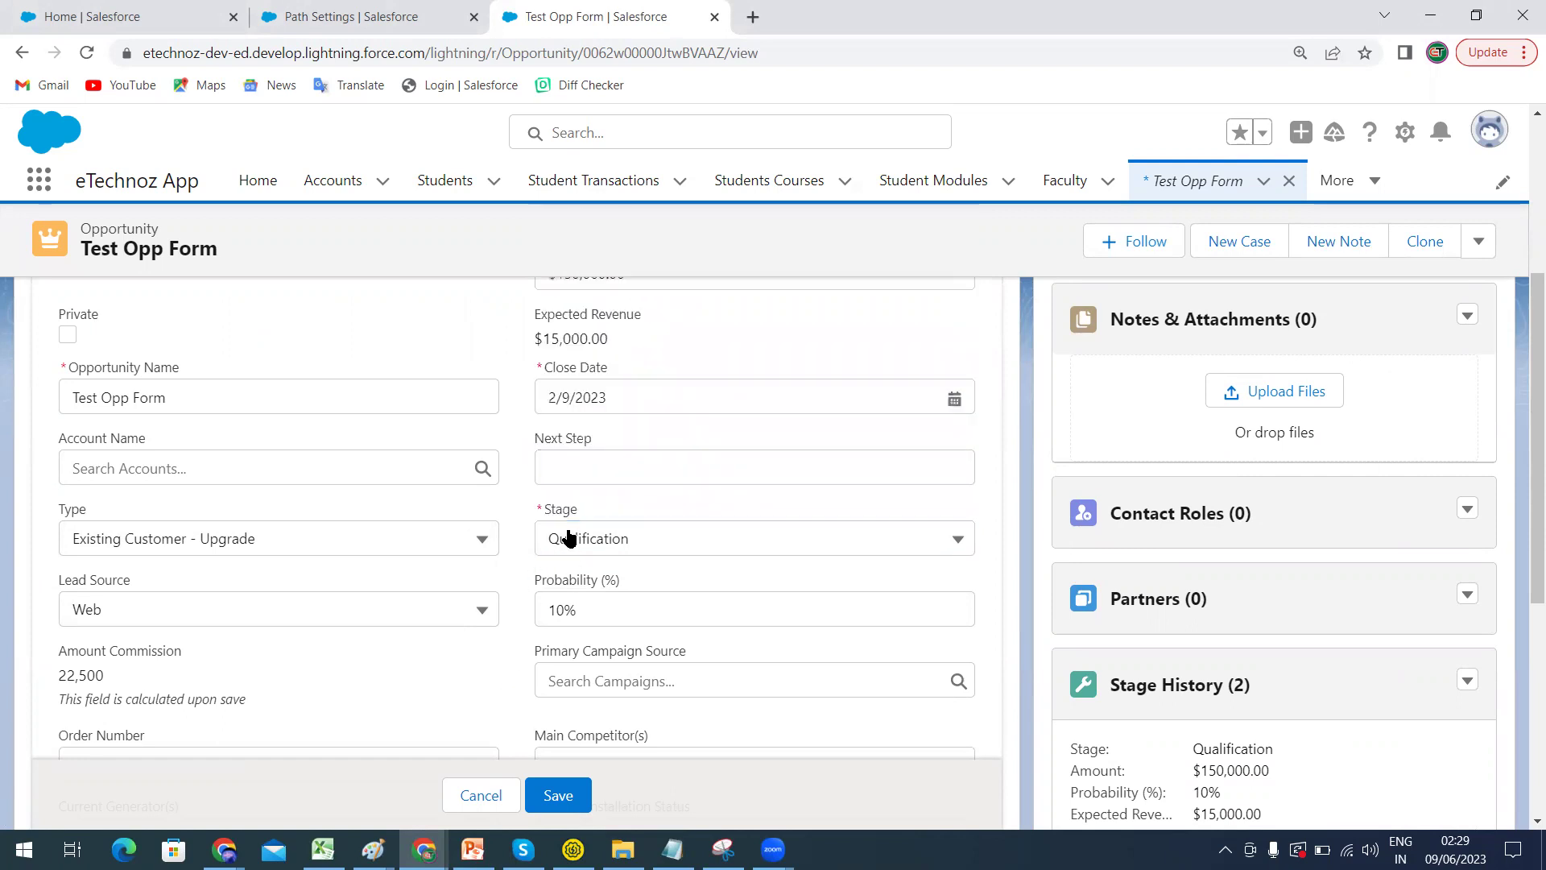
- Compare the opportunity's editable fields with its stage path, and cancel the edit without saving
scroll(511, 495, "up", 4)
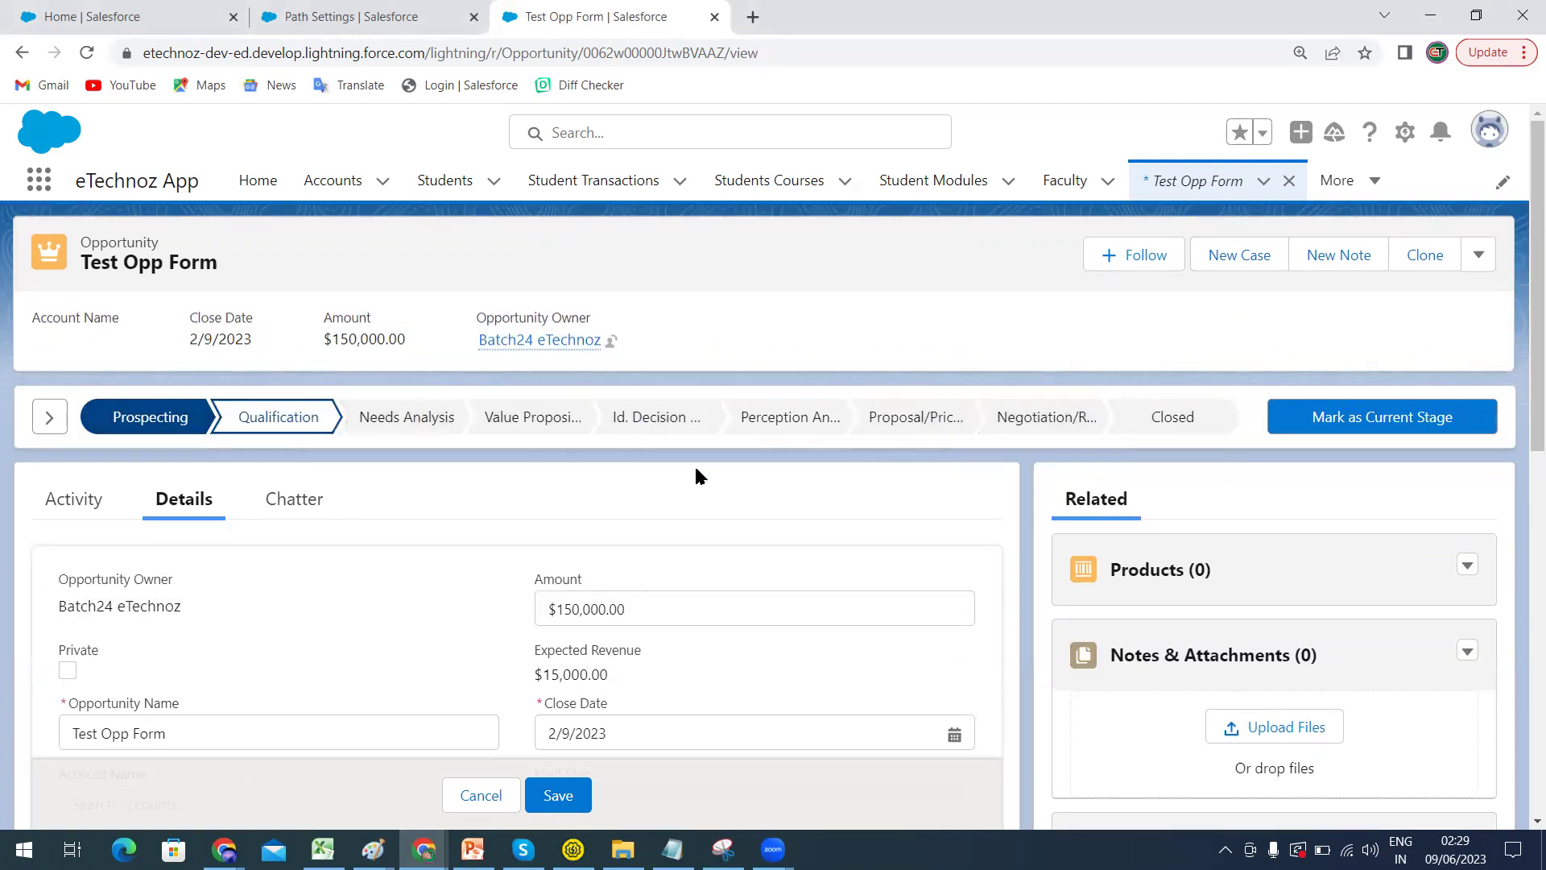
scroll(520, 651, "down", 2)
scroll(521, 650, "down", 2)
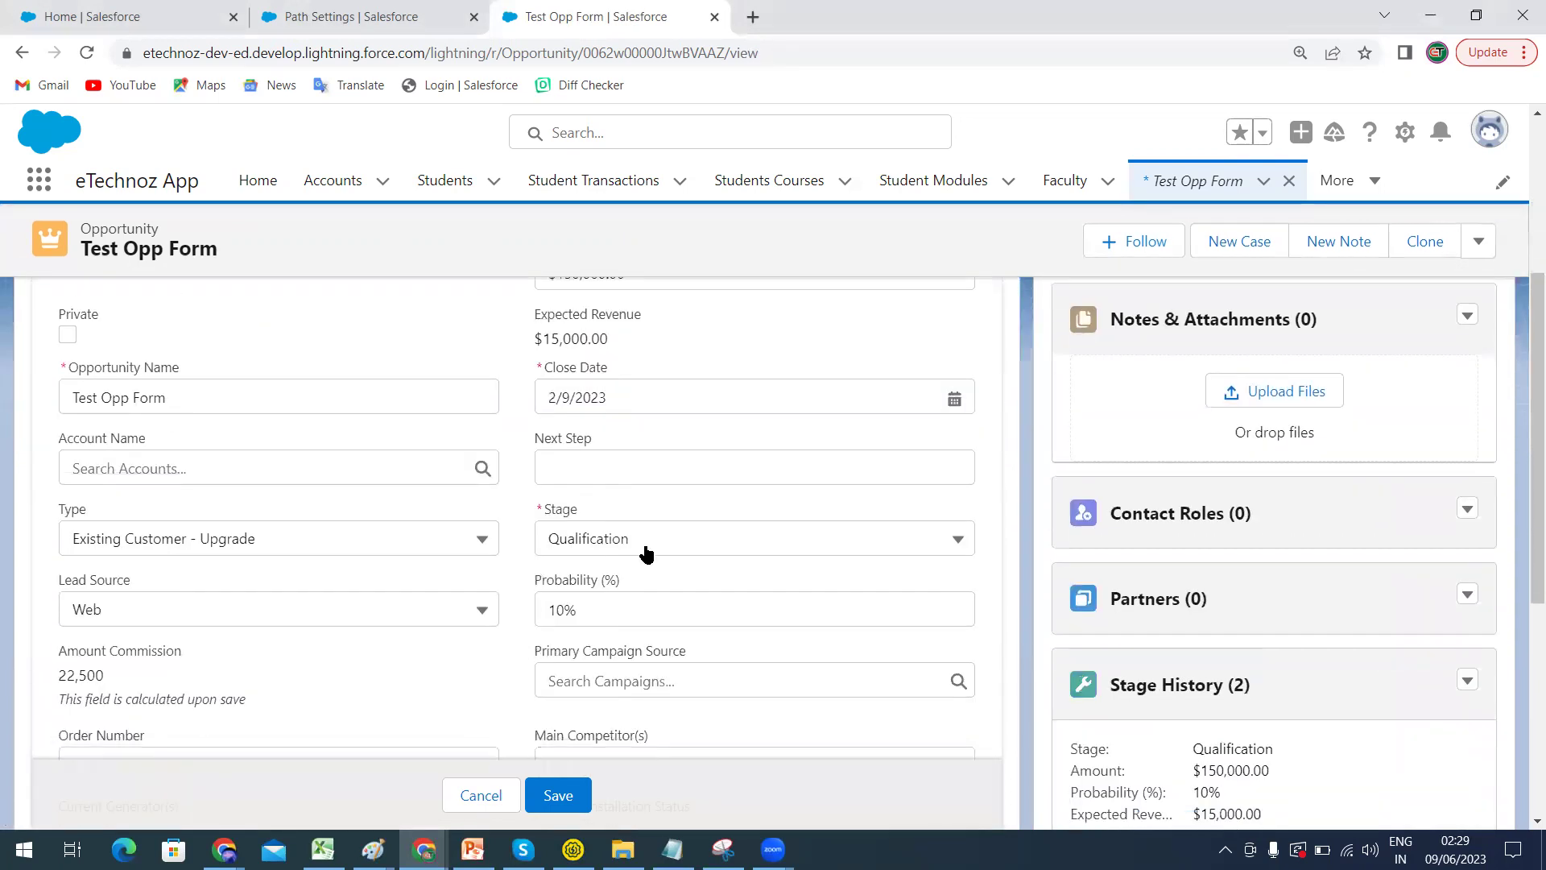
scroll(529, 600, "down", 2)
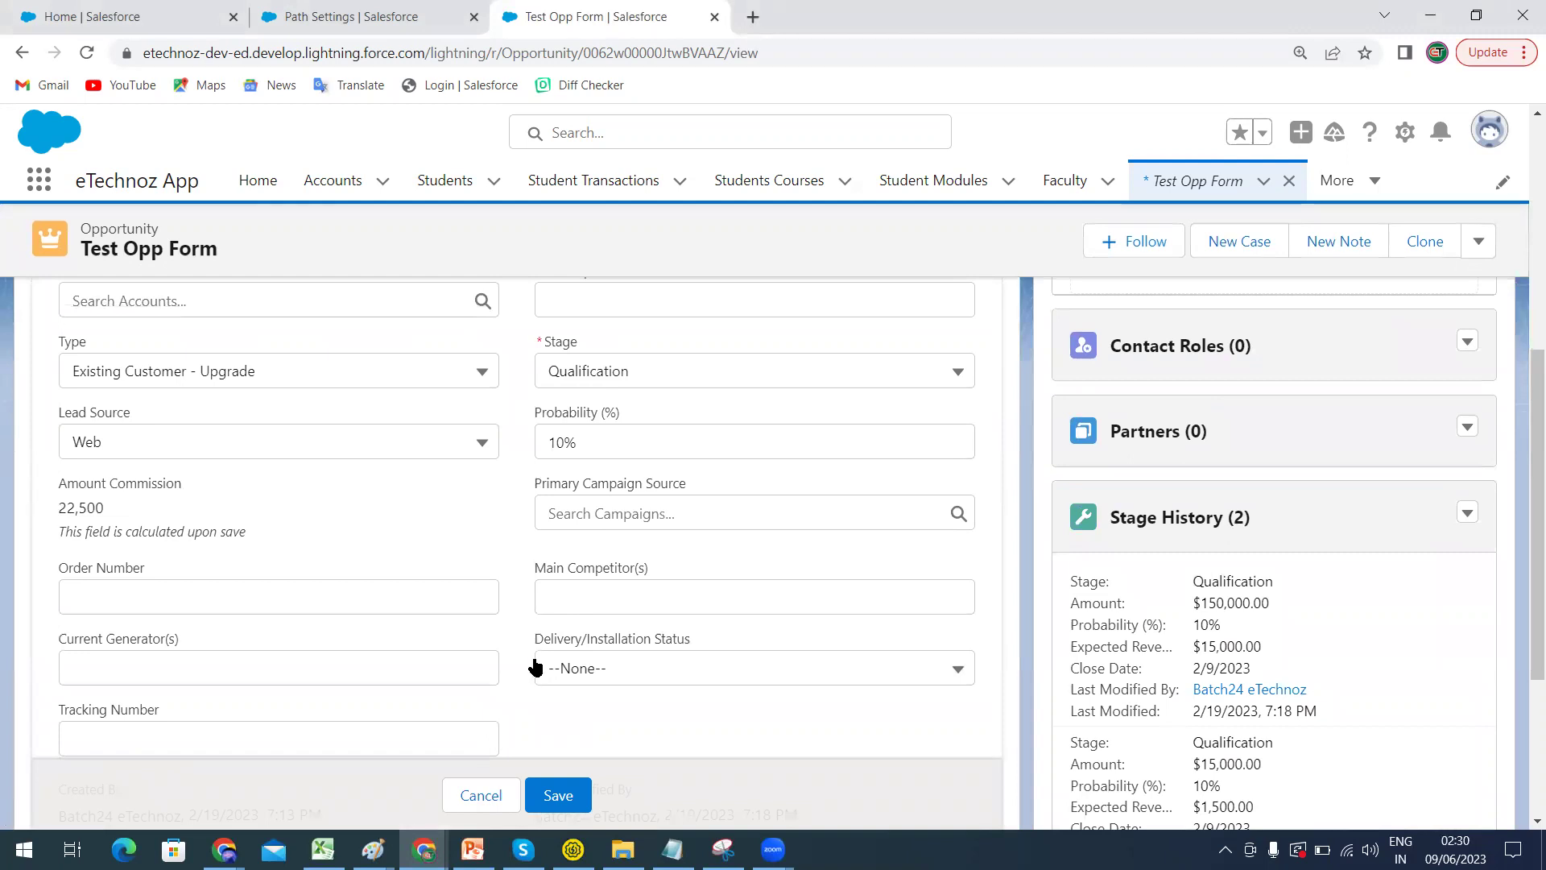
scroll(529, 632, "down", 2)
scroll(524, 596, "up", 8)
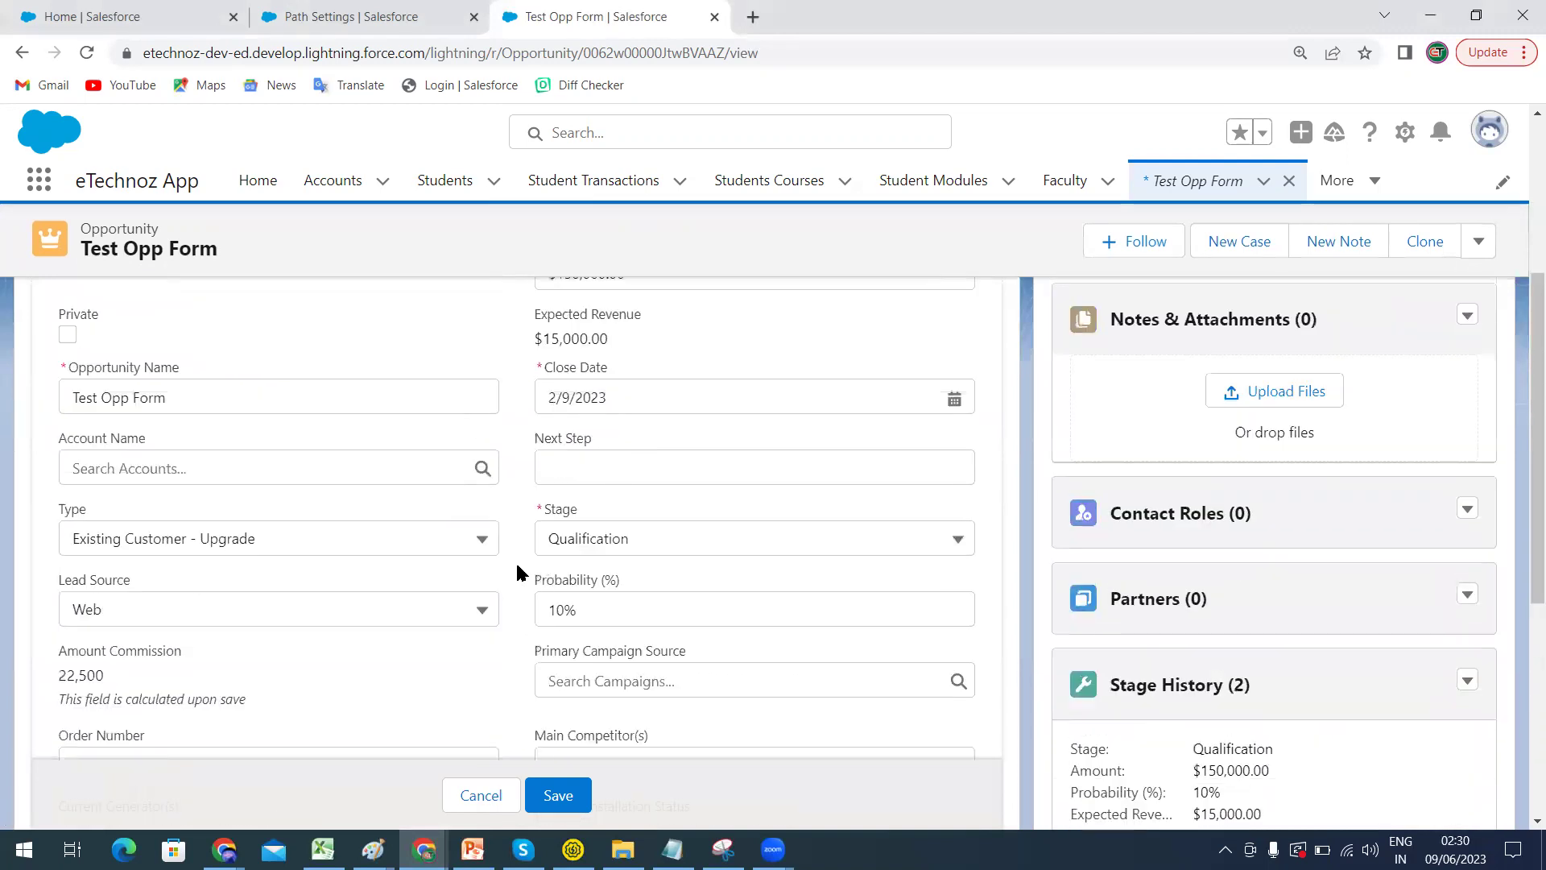
left_click(474, 800)
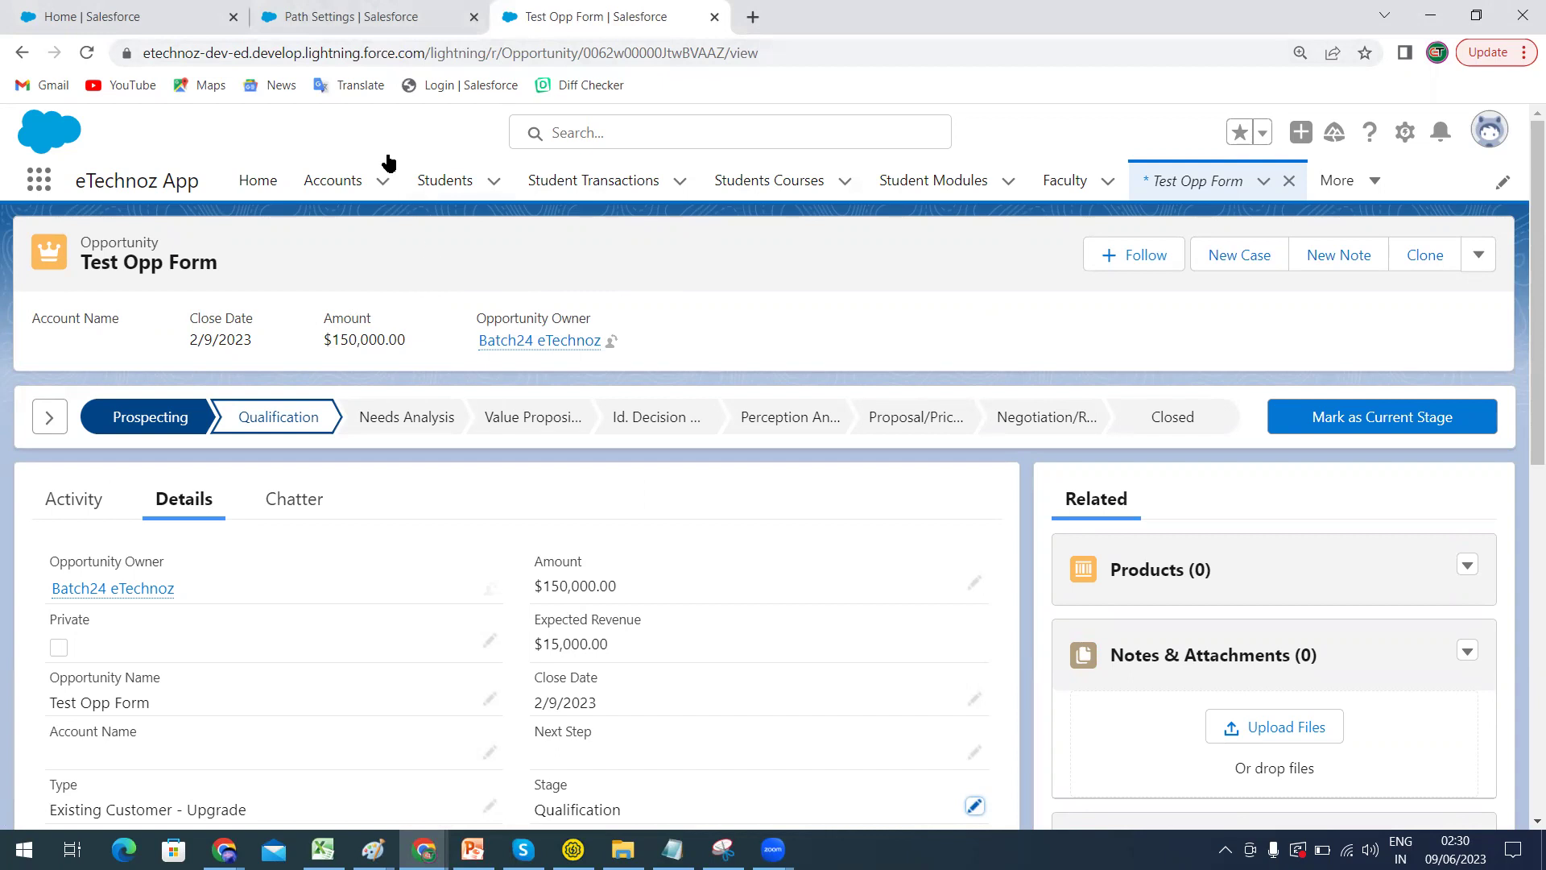
- Delete the Dev Stage Opp Path from the Path Settings in Setup
left_click(369, 18)
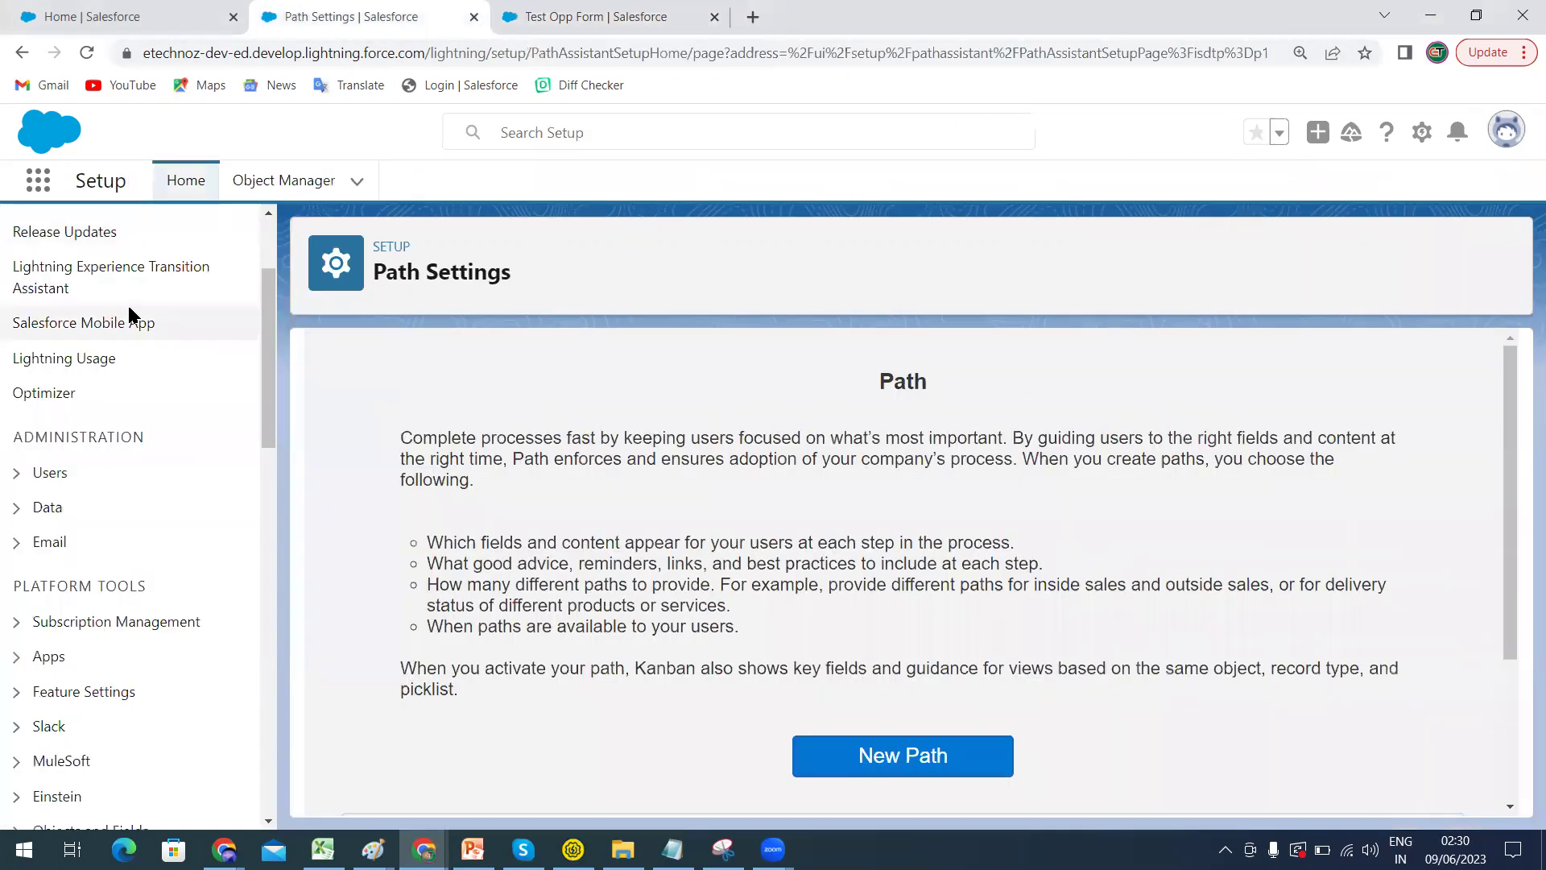
scroll(91, 253, "up", 3)
left_click(91, 245)
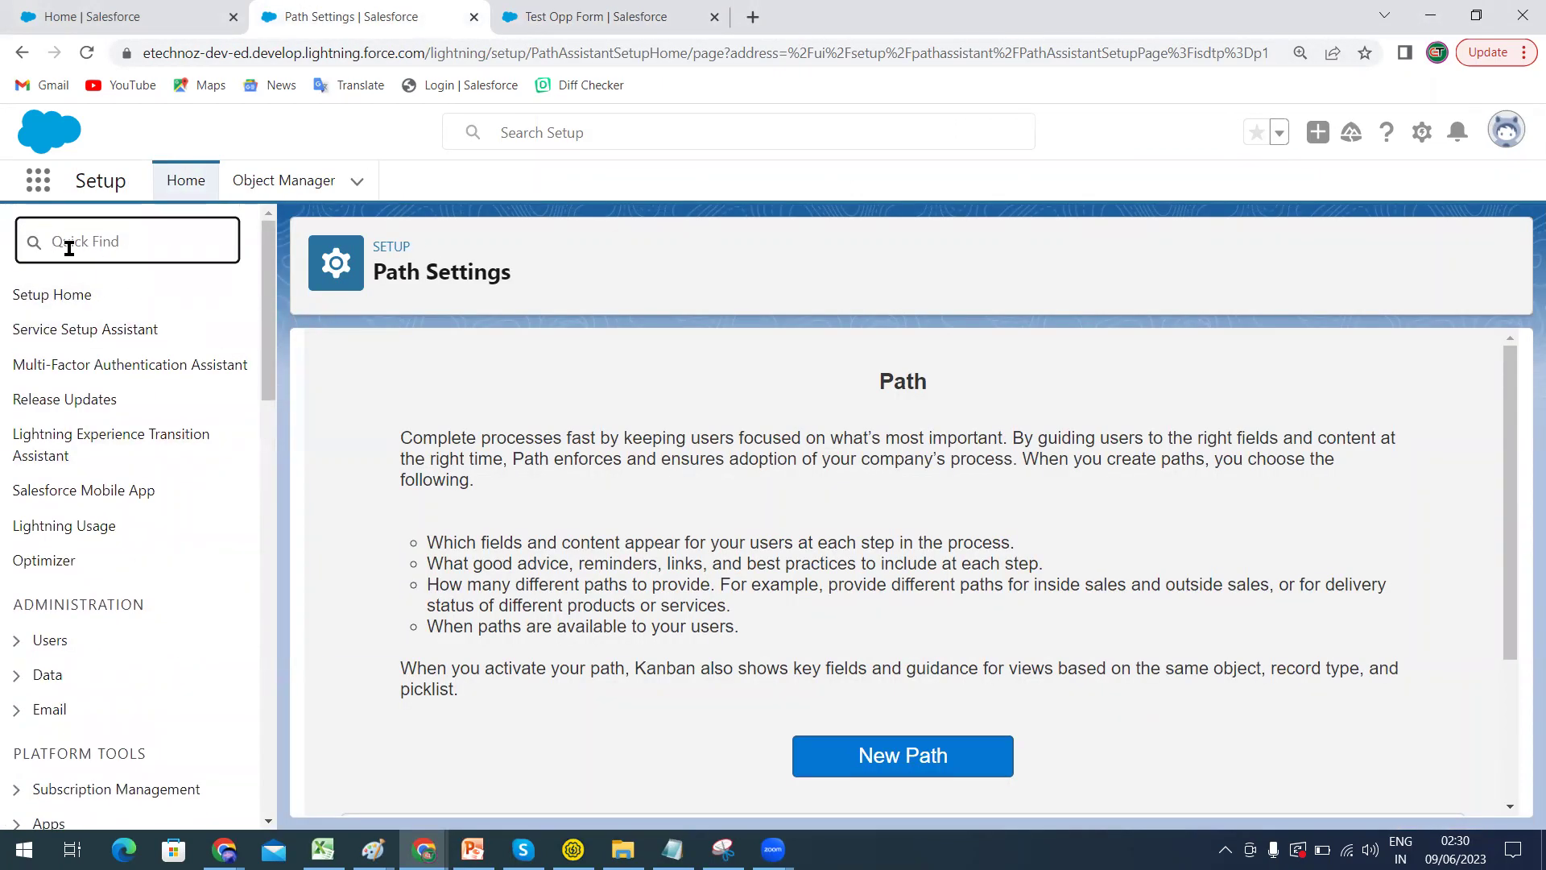
scroll(693, 661, "down", 3)
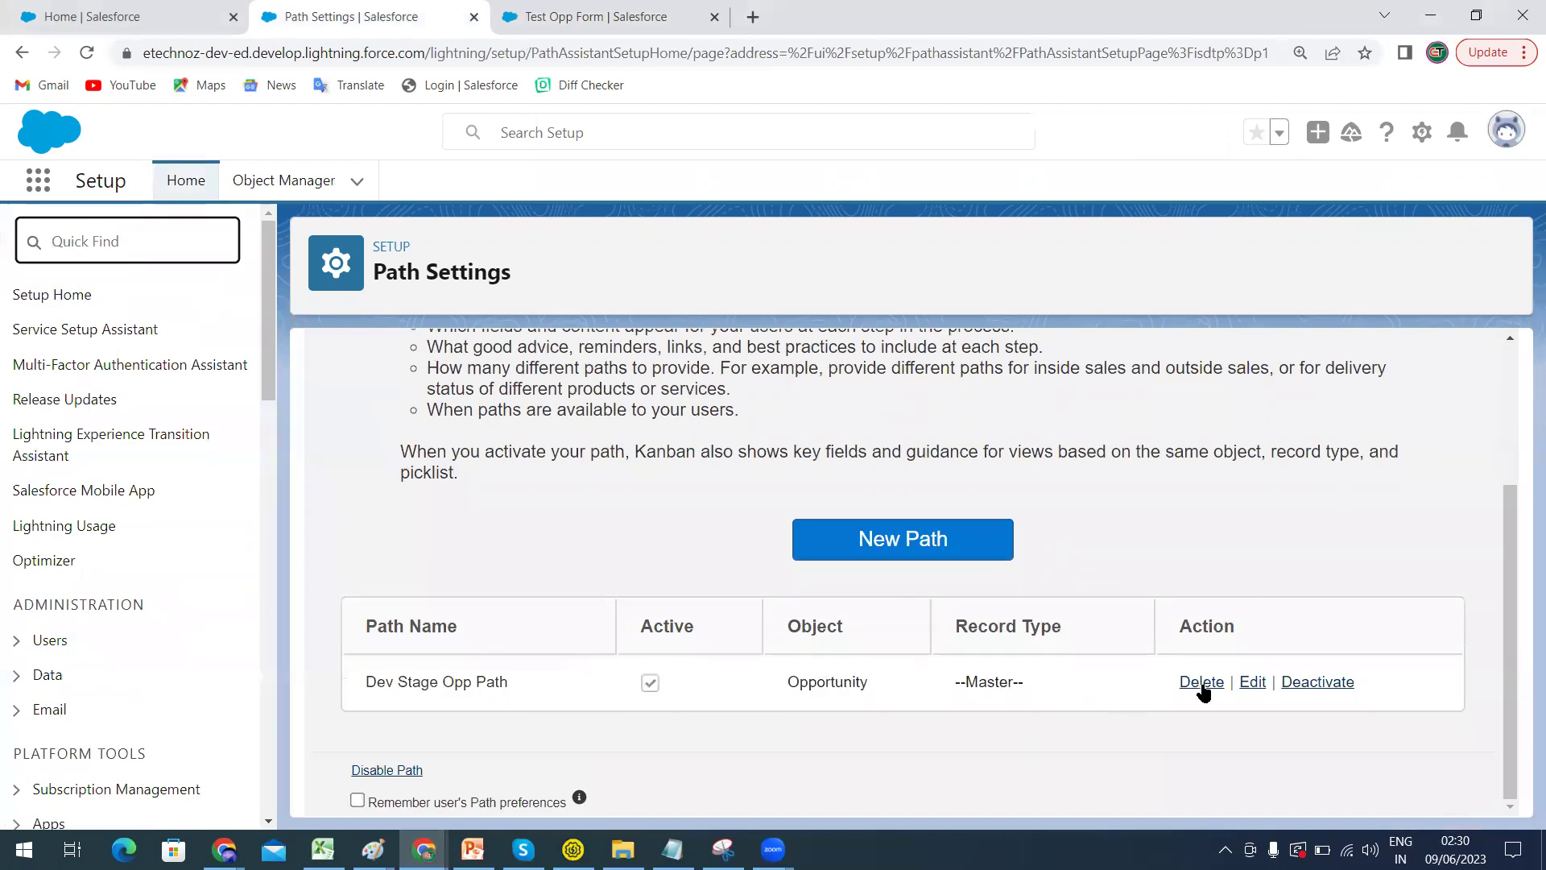
left_click(1202, 683)
left_click(855, 170)
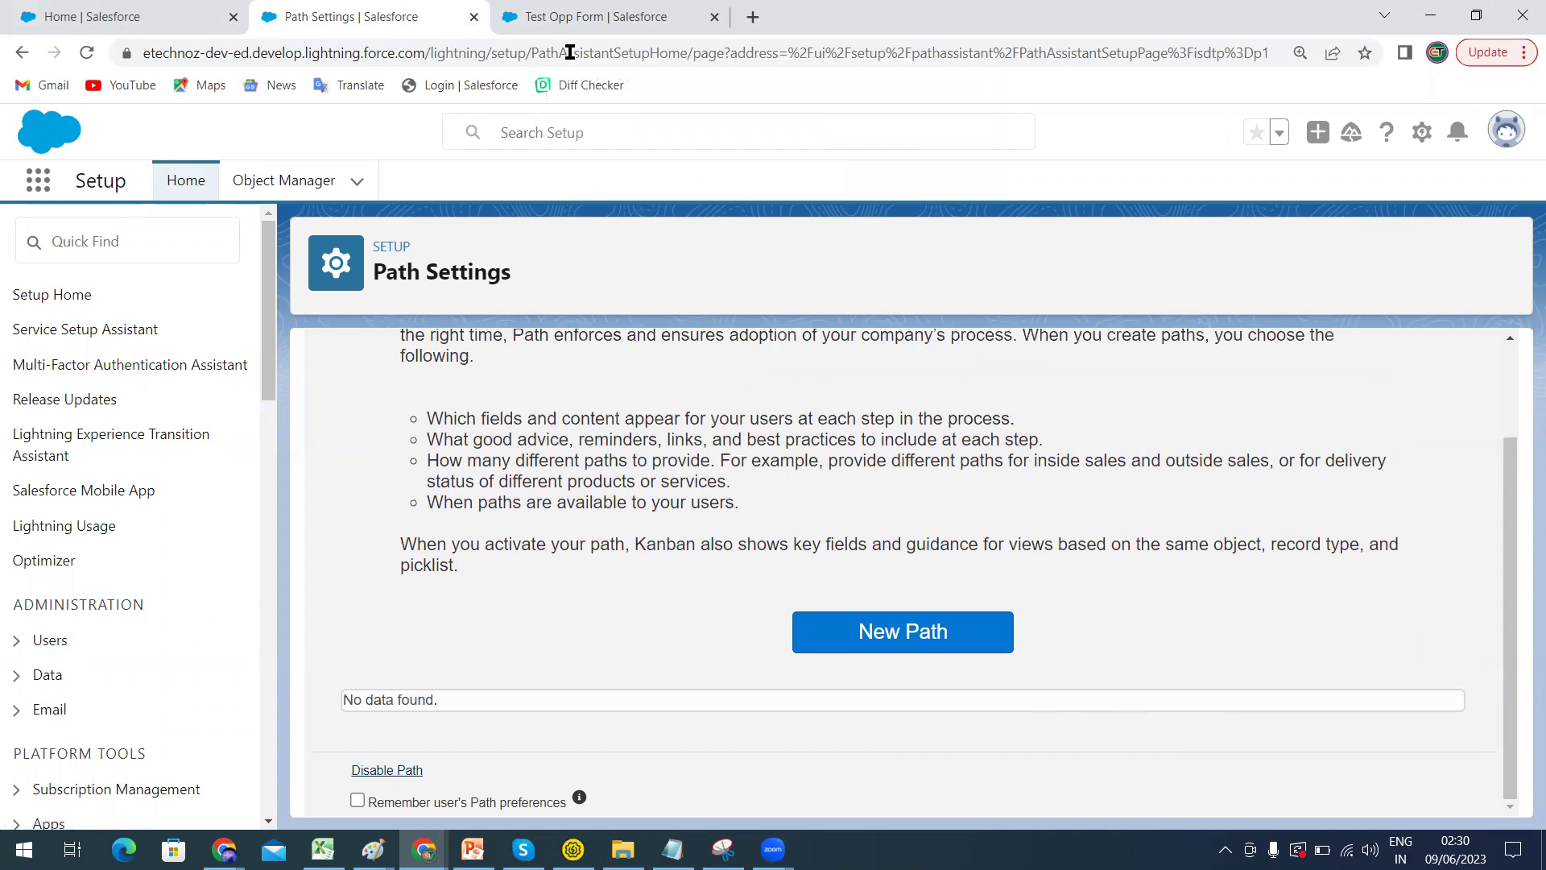
- Reload the Test Opp Form opportunity to check its stage path, and open the record's details
key("ctrl+Tab")
left_click(86, 53)
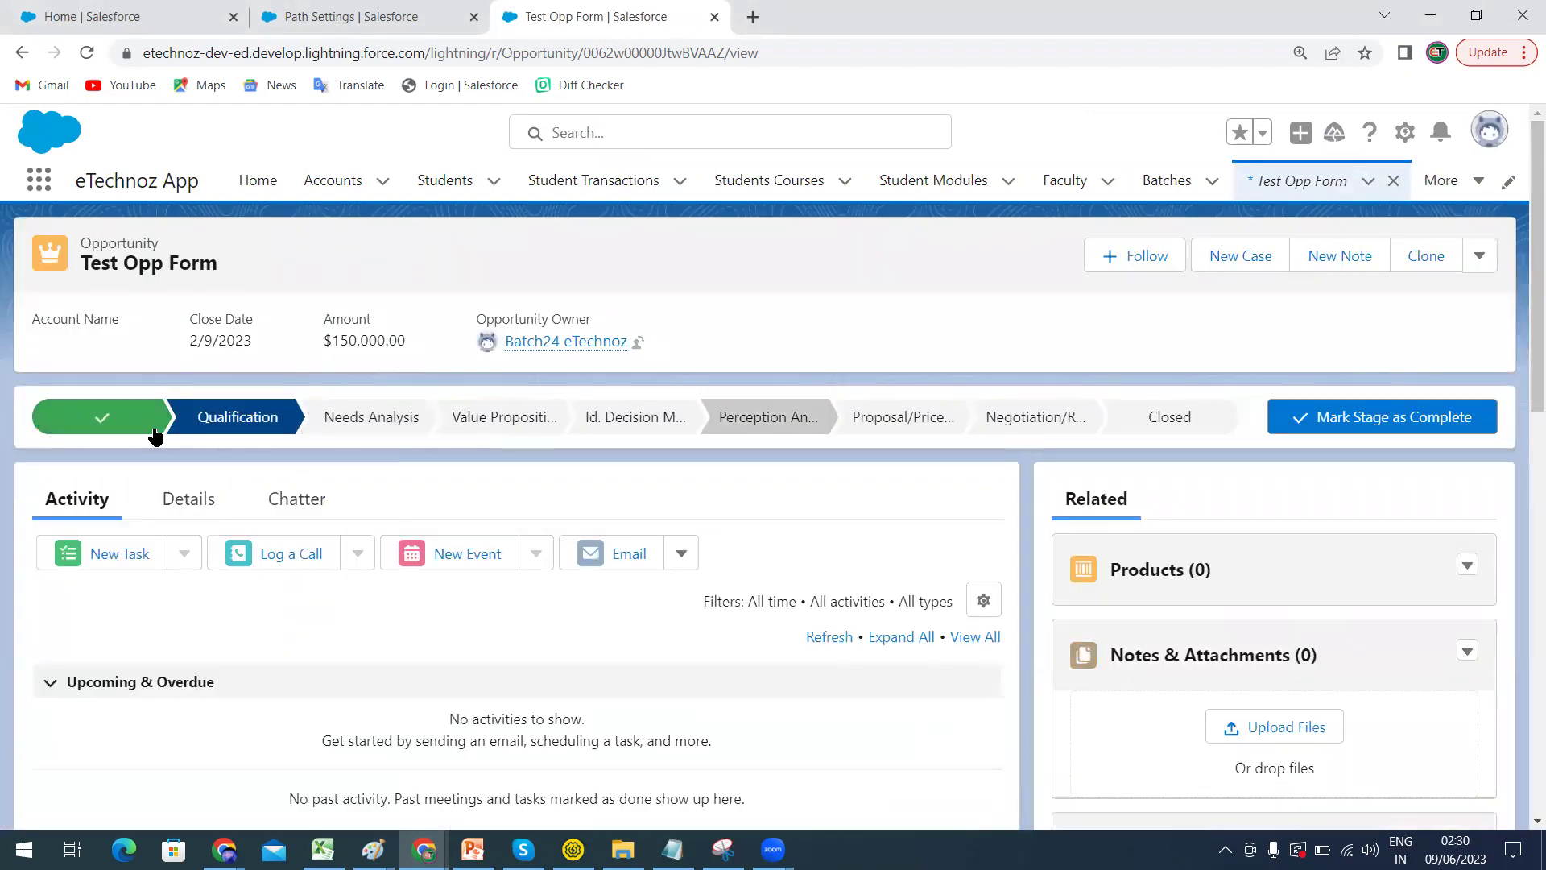
left_click(85, 53)
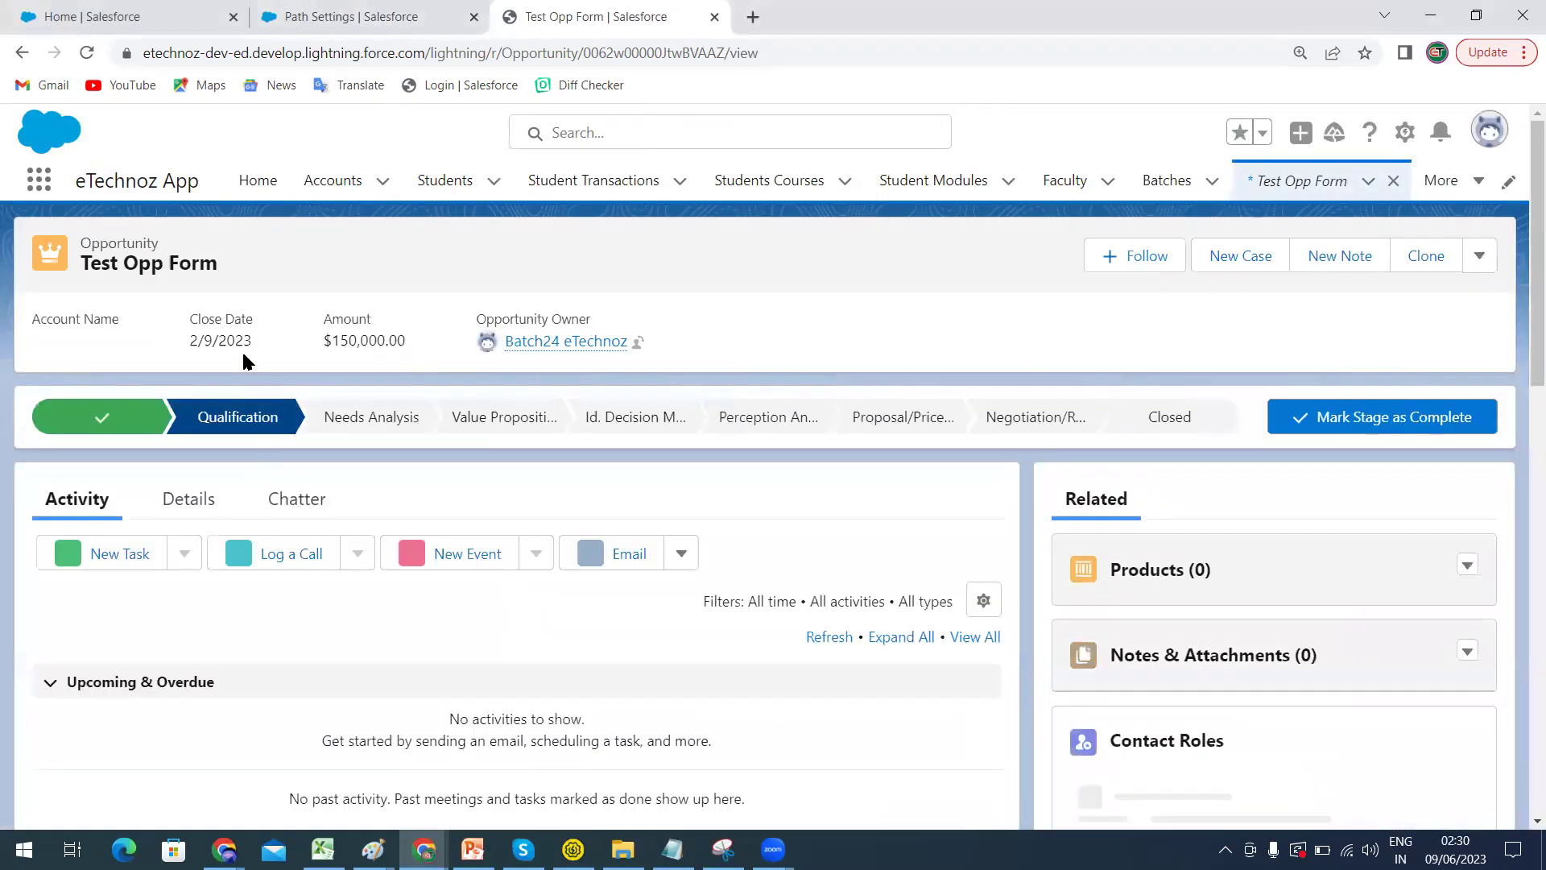
left_click(190, 501)
- Create a new path from Path Settings and name it Dev Stage Order Path, with API reference name Dev_Stage_Order_Path
left_click(338, 10)
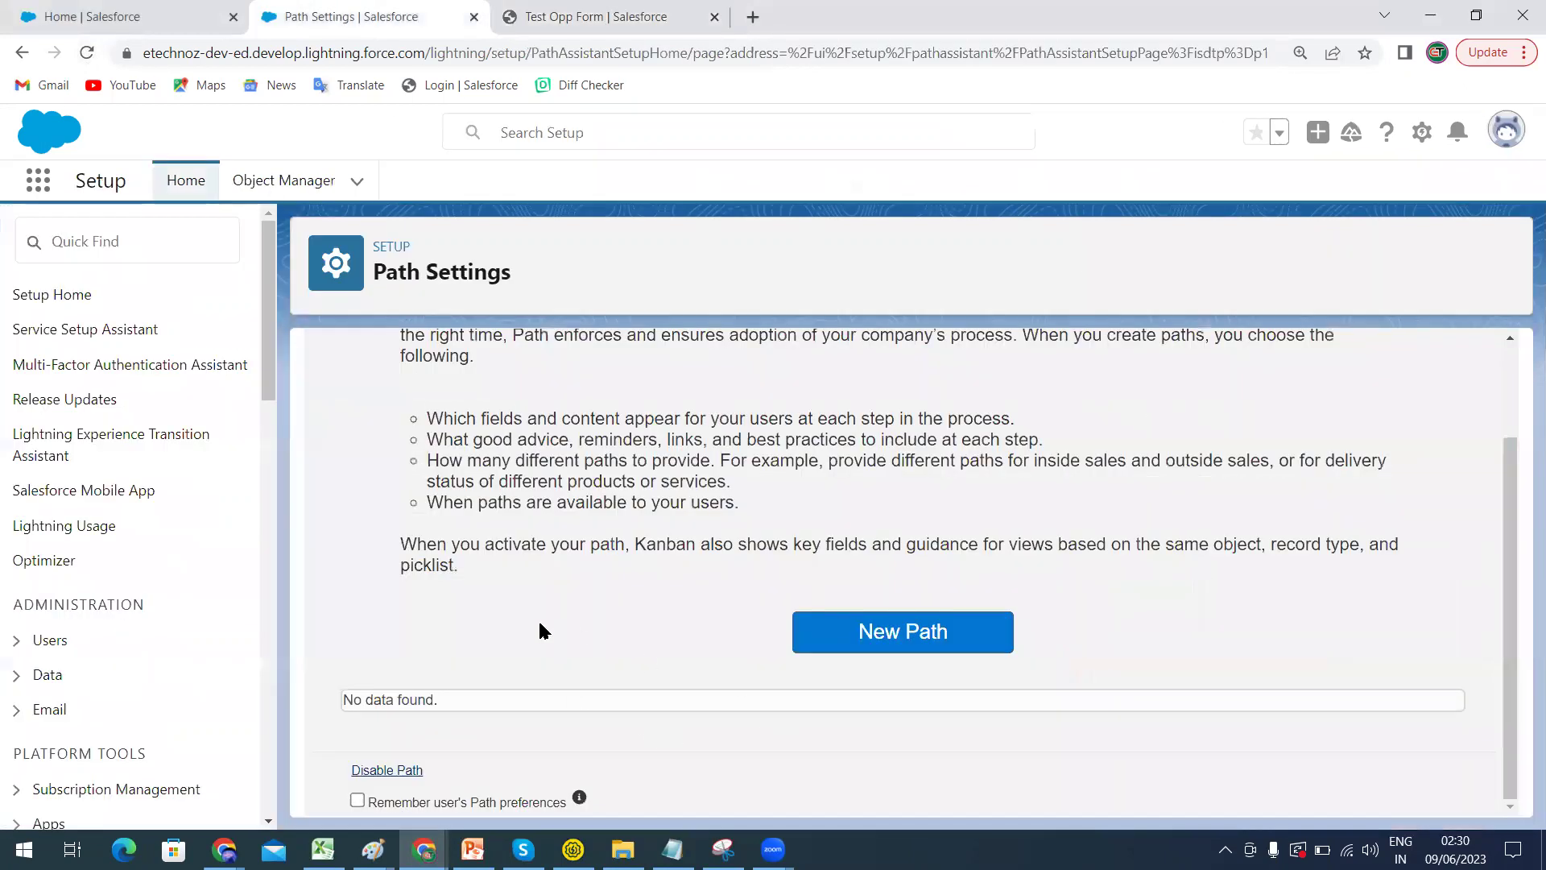
left_click(901, 631)
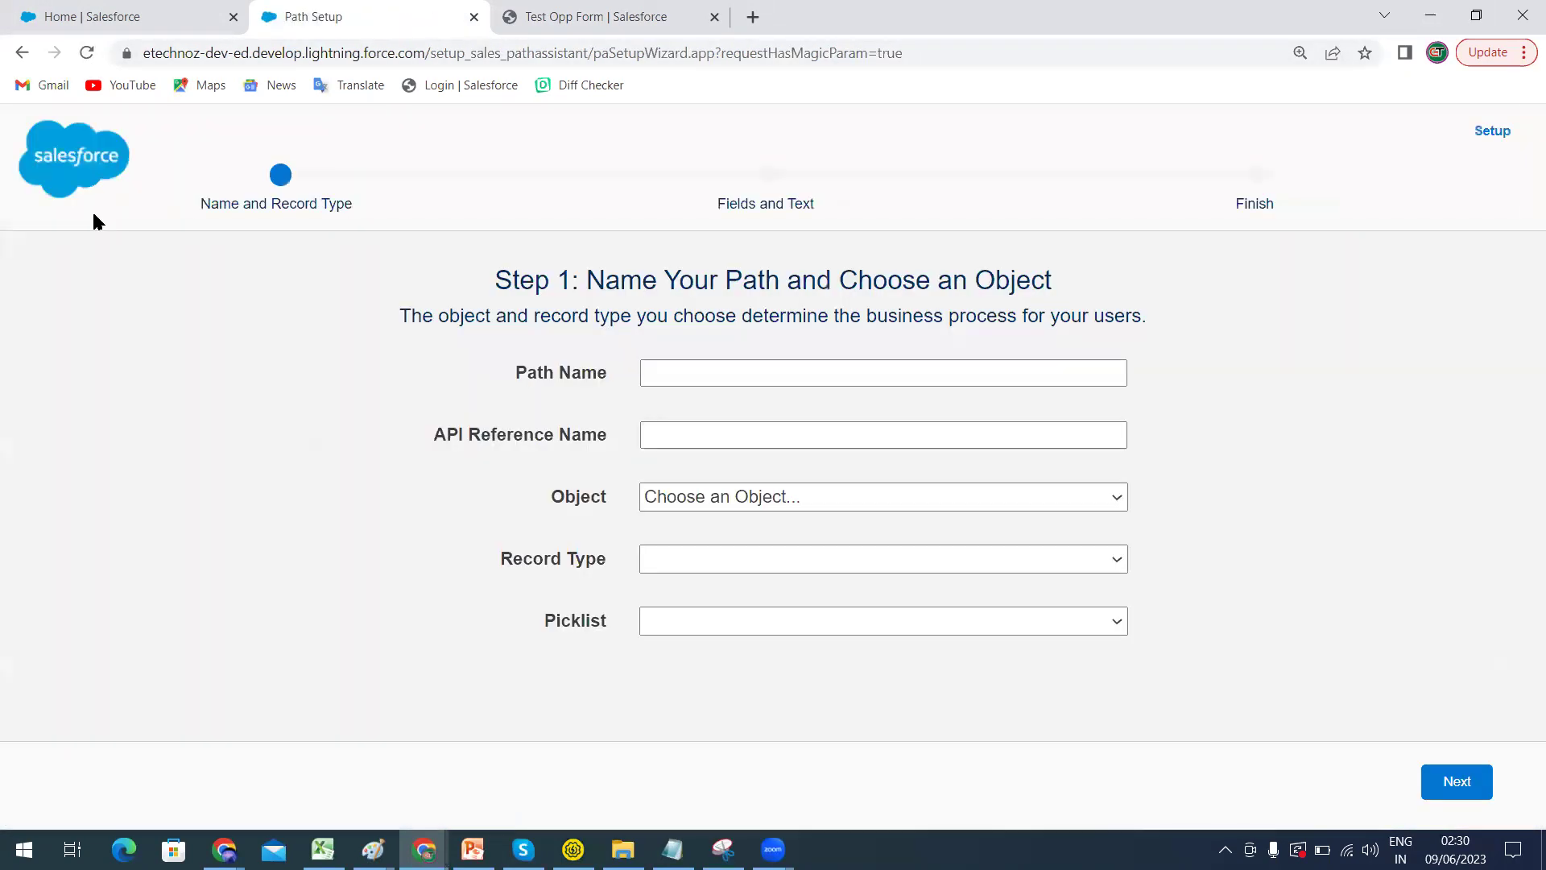
left_click(703, 371)
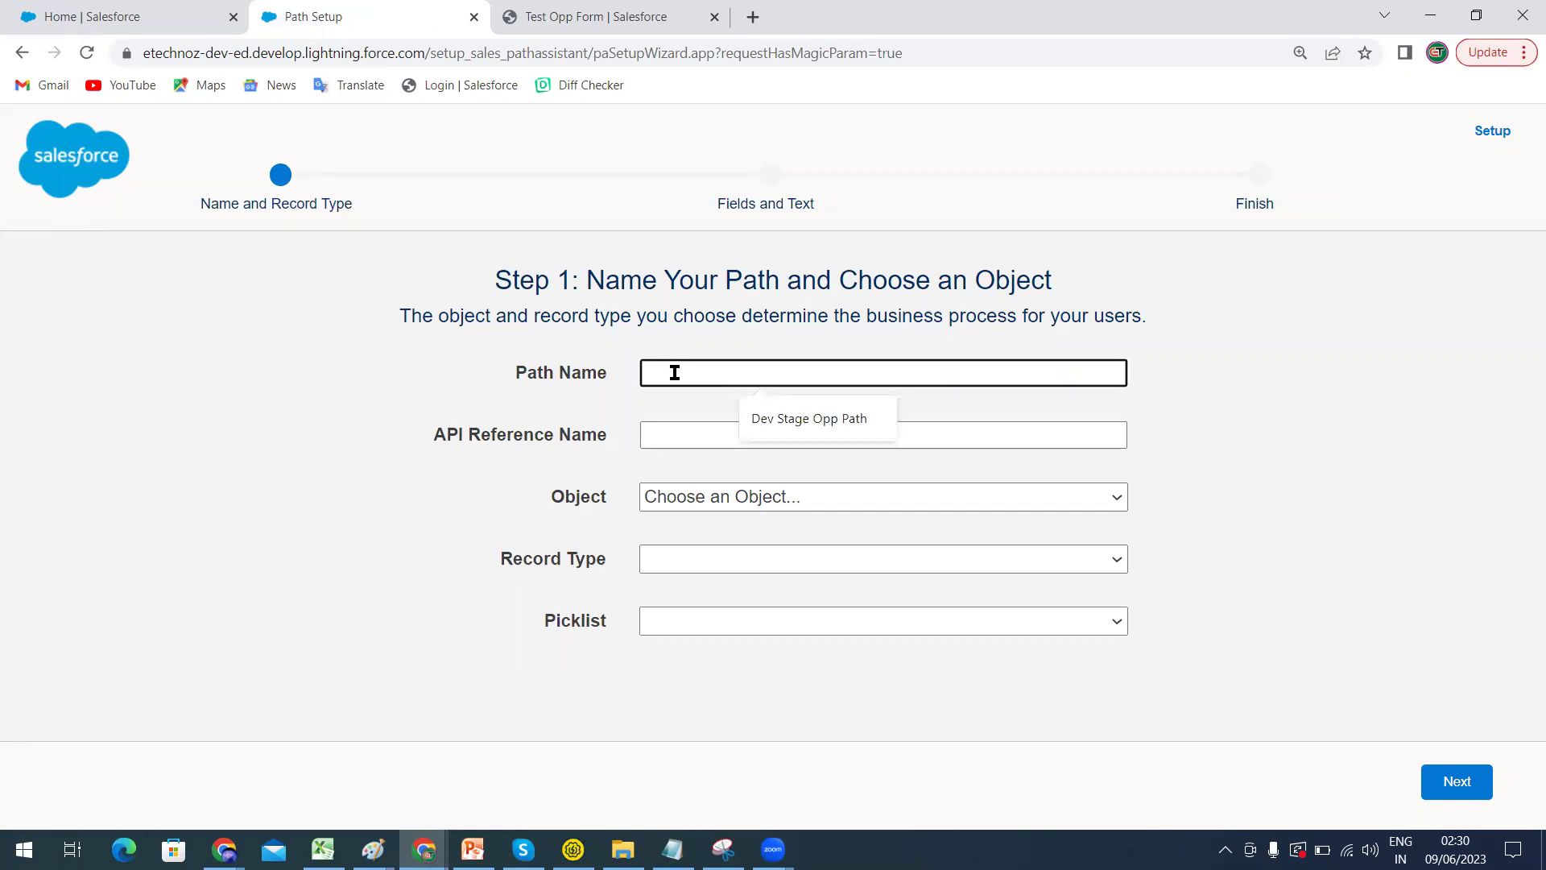
left_click(778, 439)
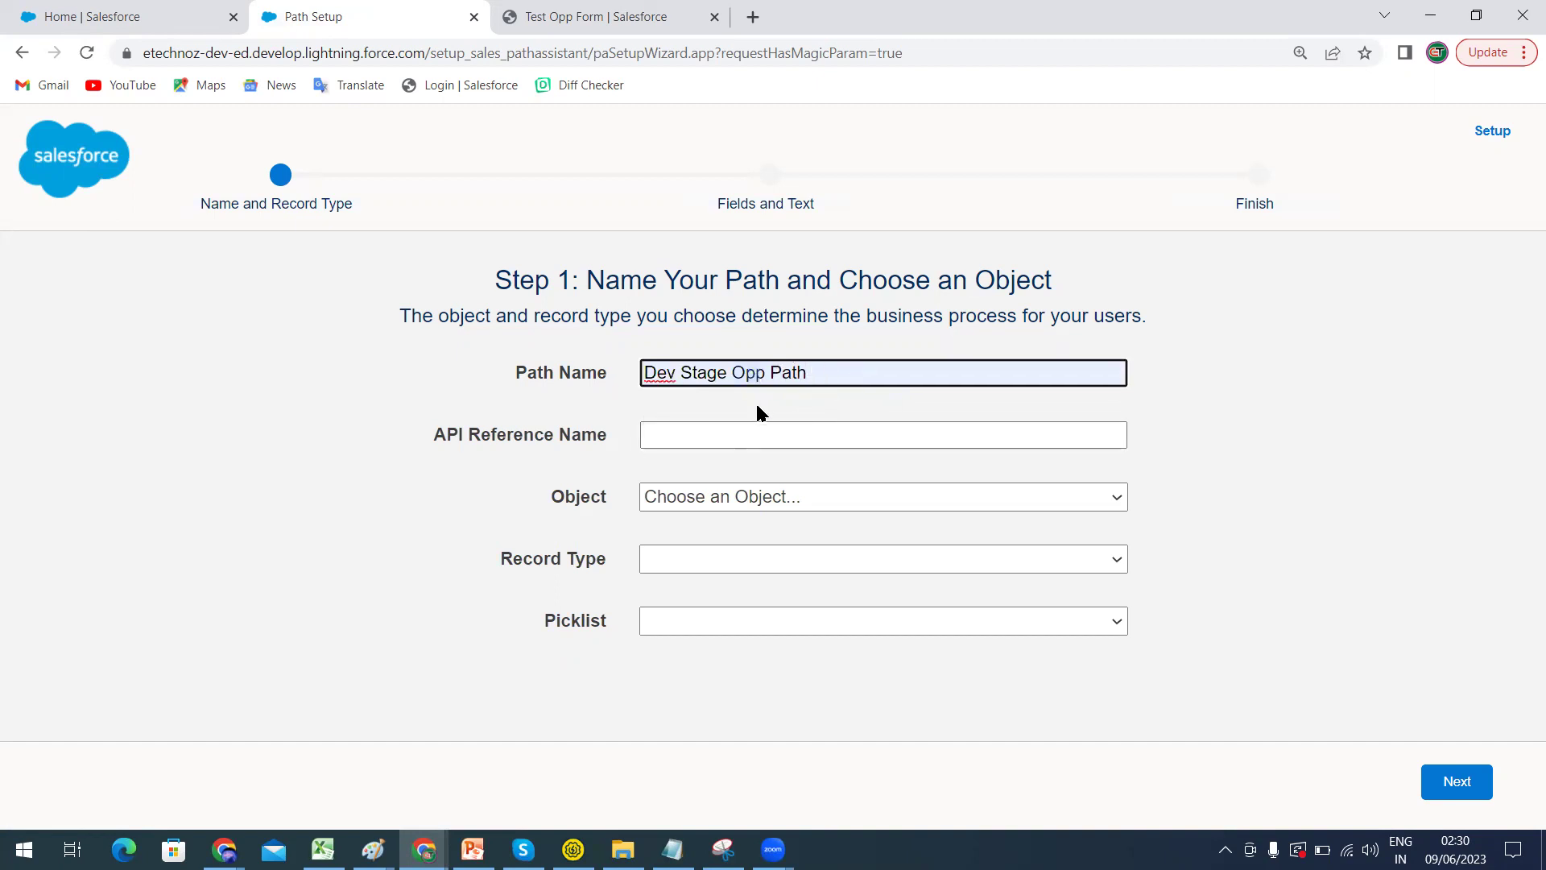
key("BackSpace")
key("BackSpace")
key("BackSpace")
type("rder")
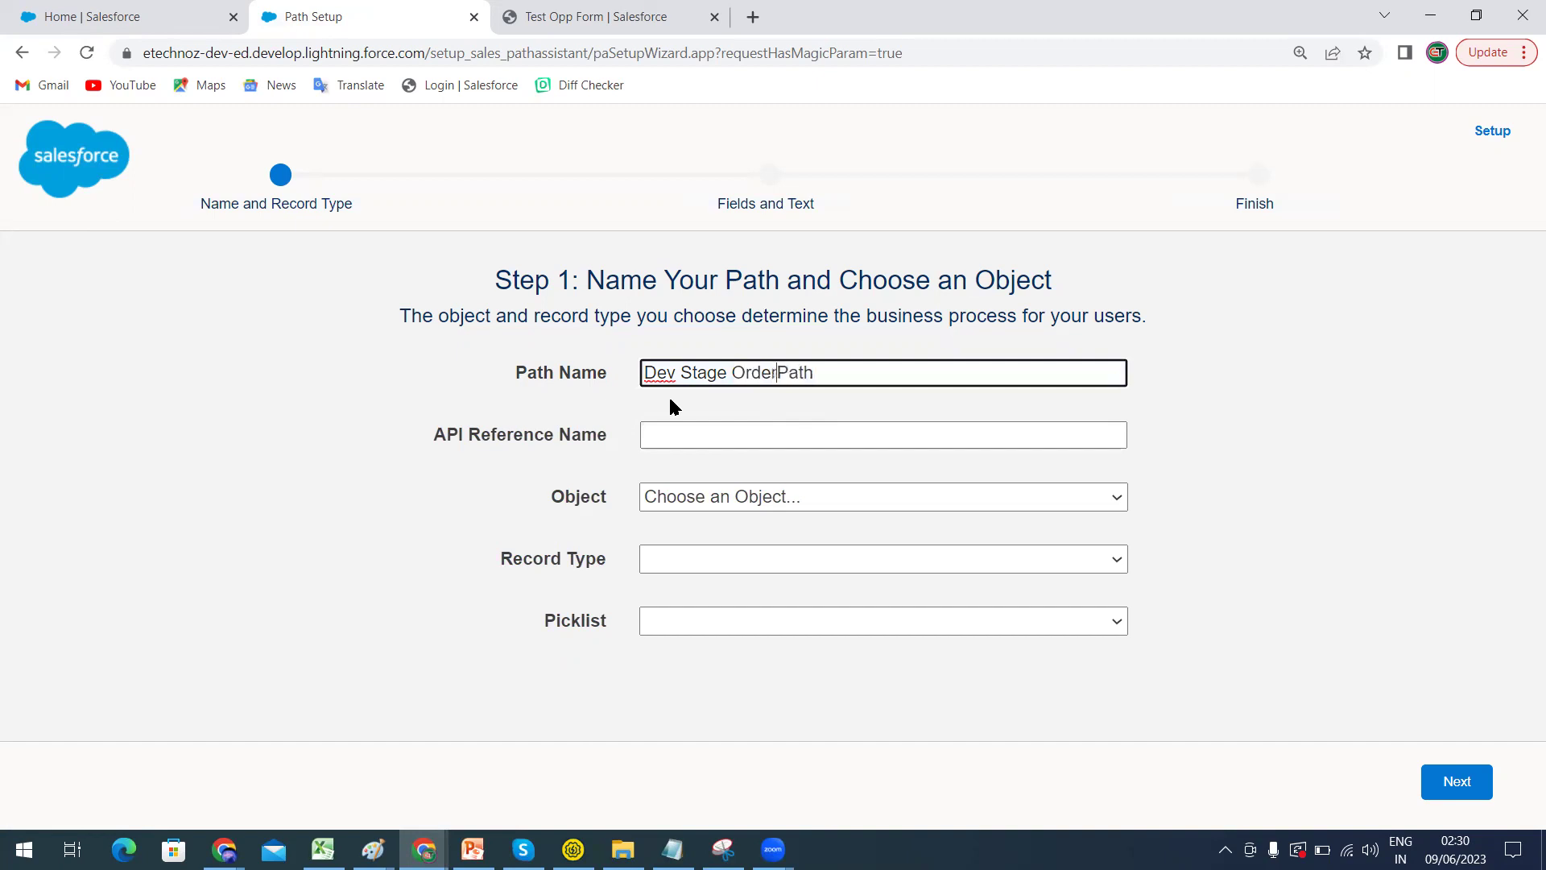
key("Tab")
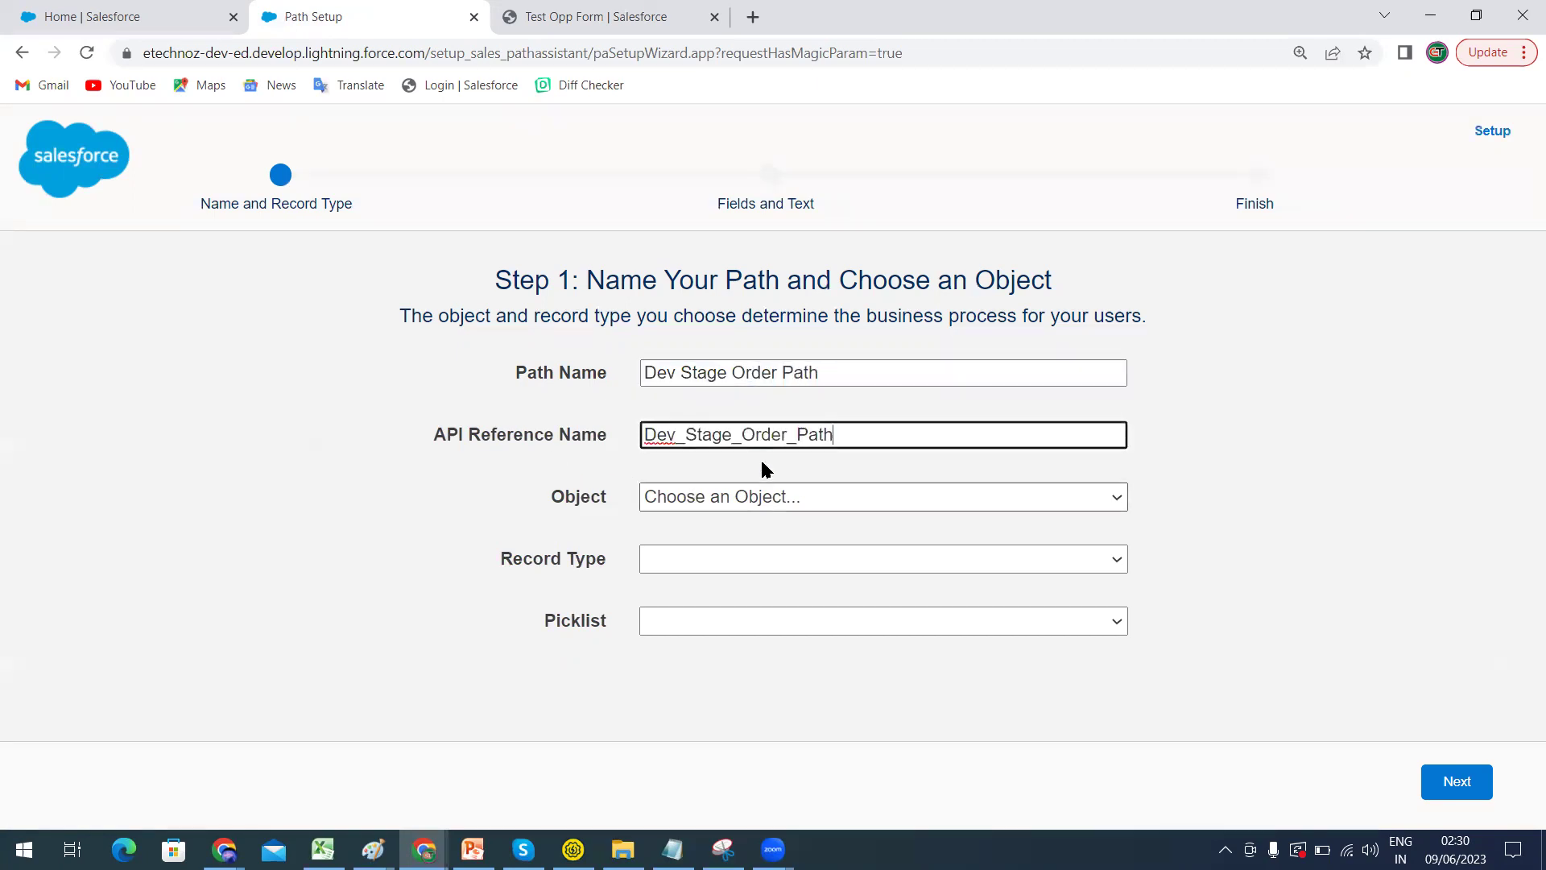
- Set the new path's object to Order with the --Master-- record type and the Status picklist
left_click(811, 497)
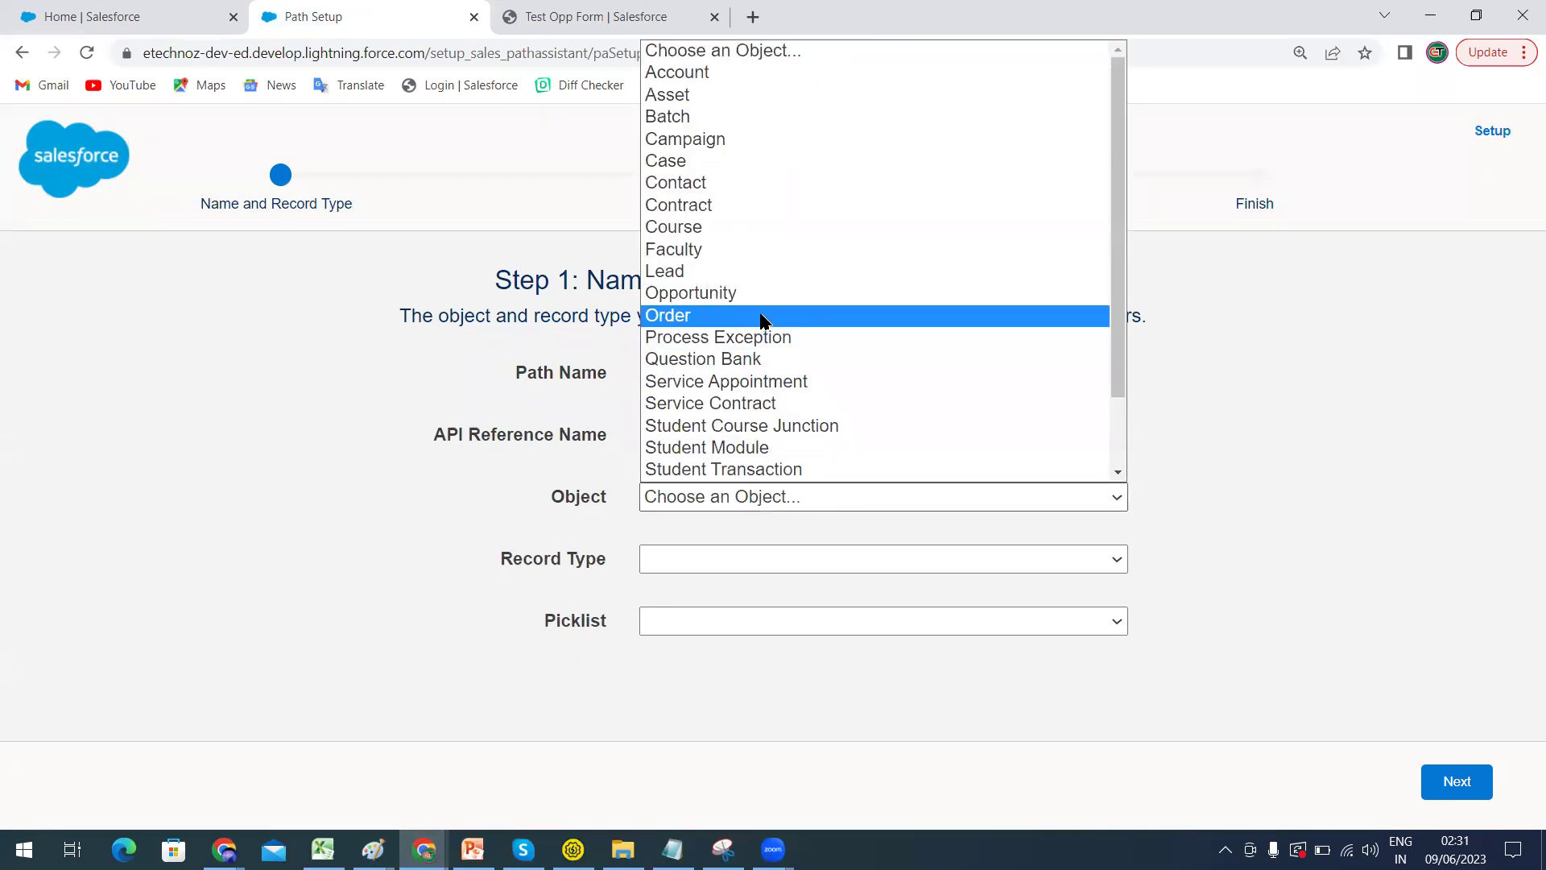
left_click(760, 314)
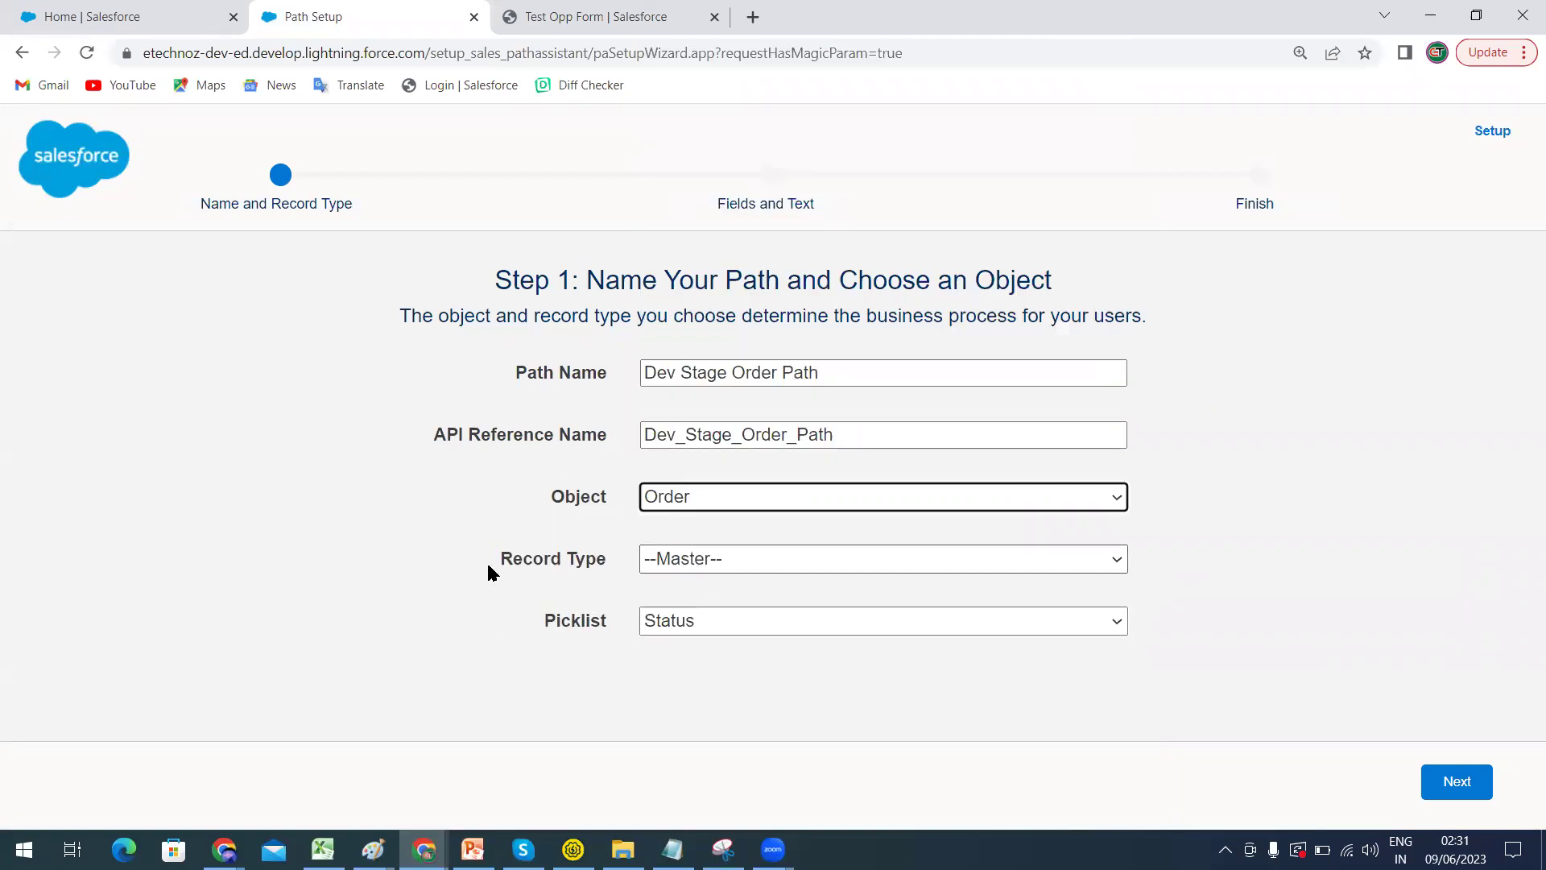
left_click(710, 563)
left_click(476, 572)
left_click_drag(475, 559, 604, 560)
left_click(578, 572)
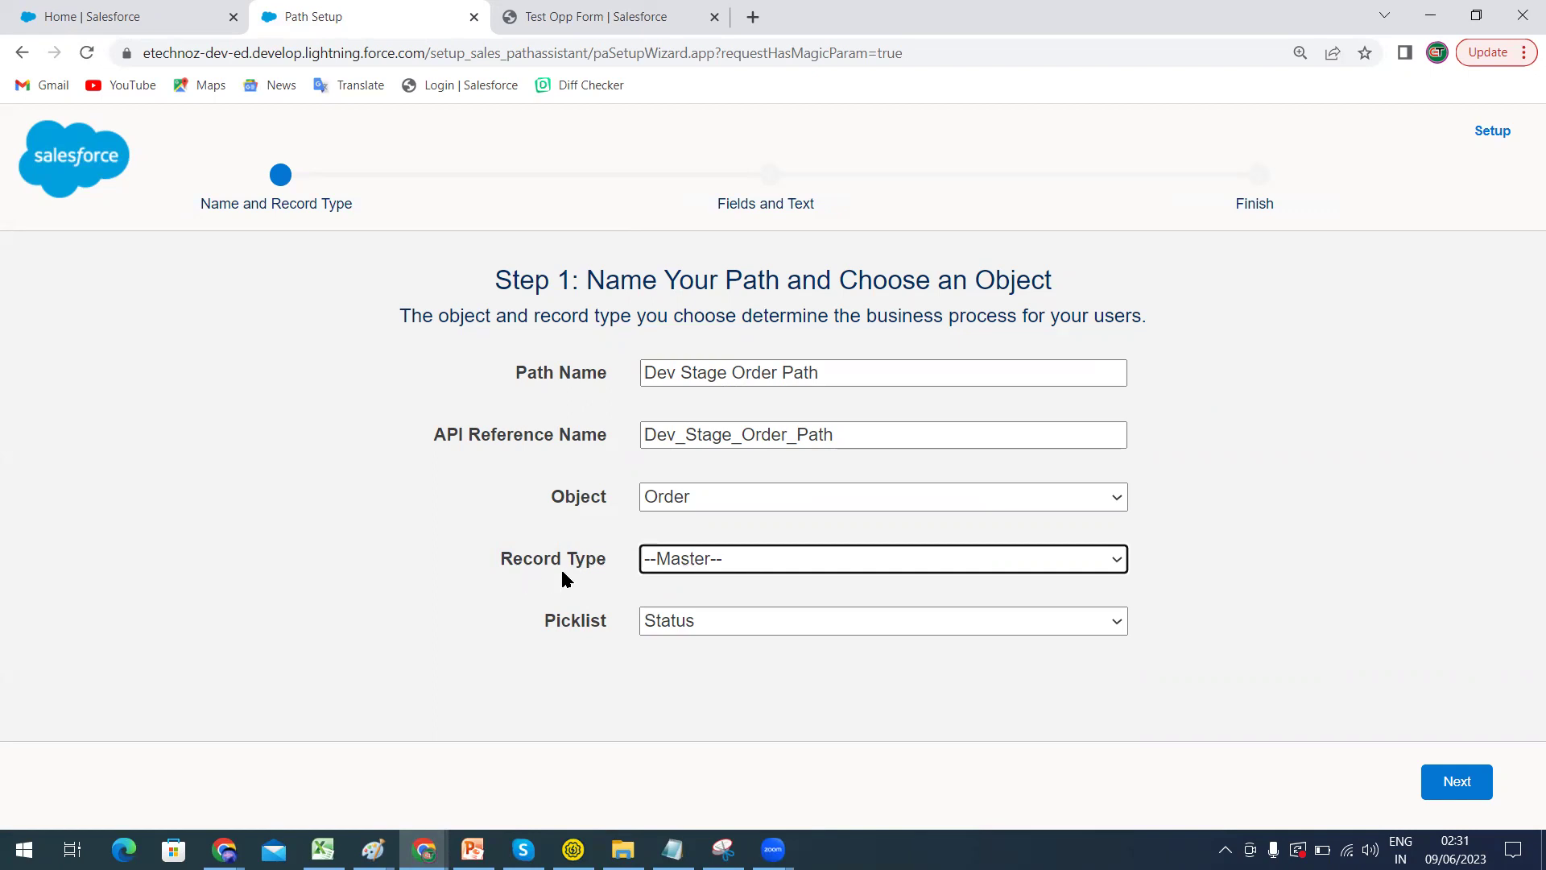
left_click(706, 627)
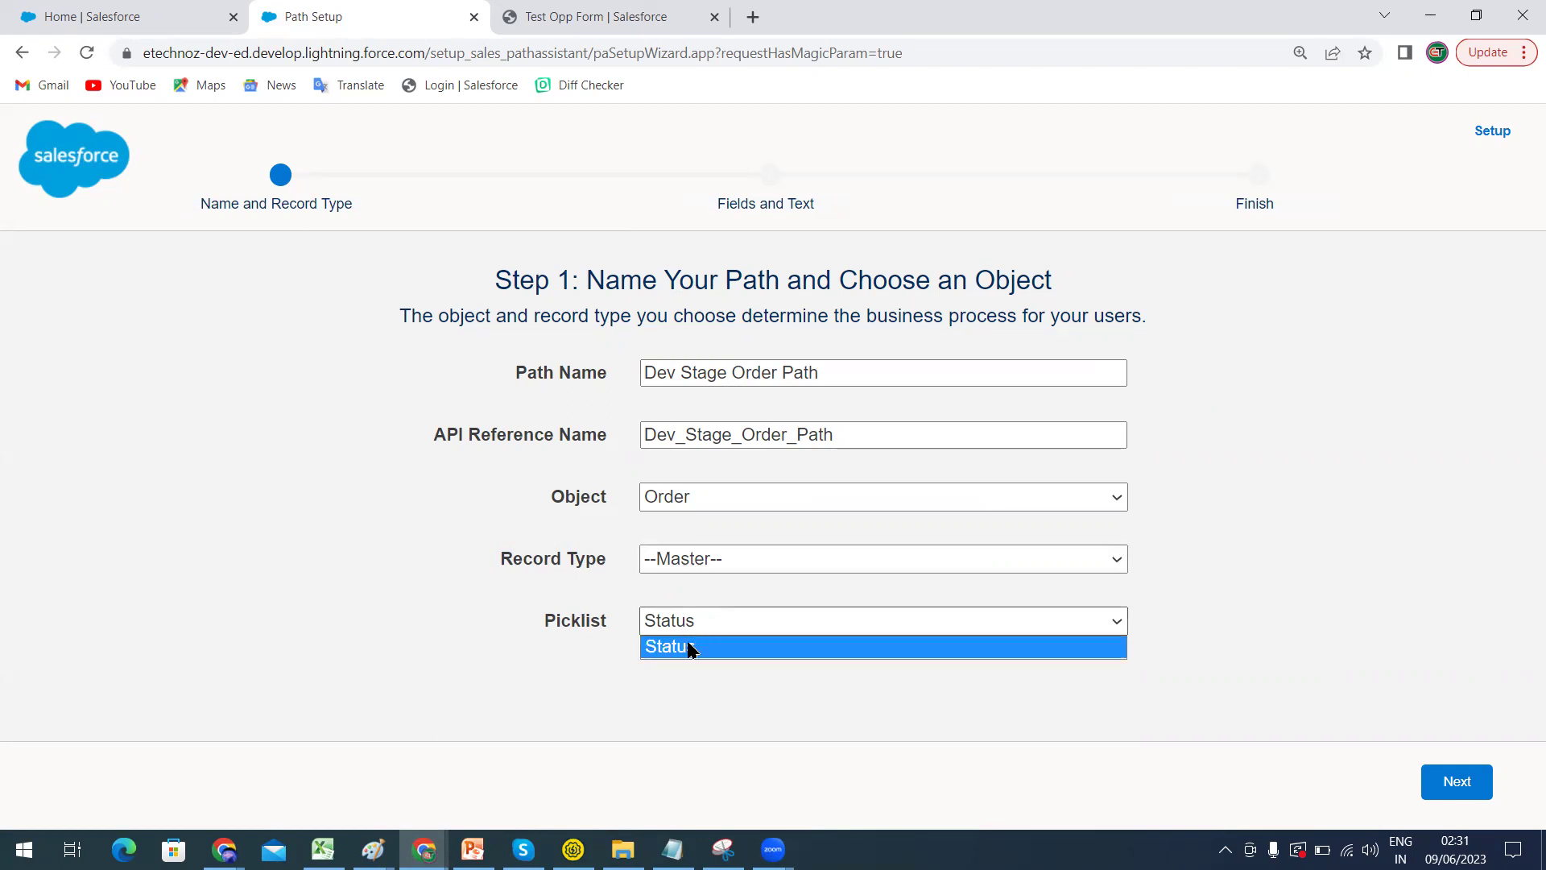
left_click(544, 637)
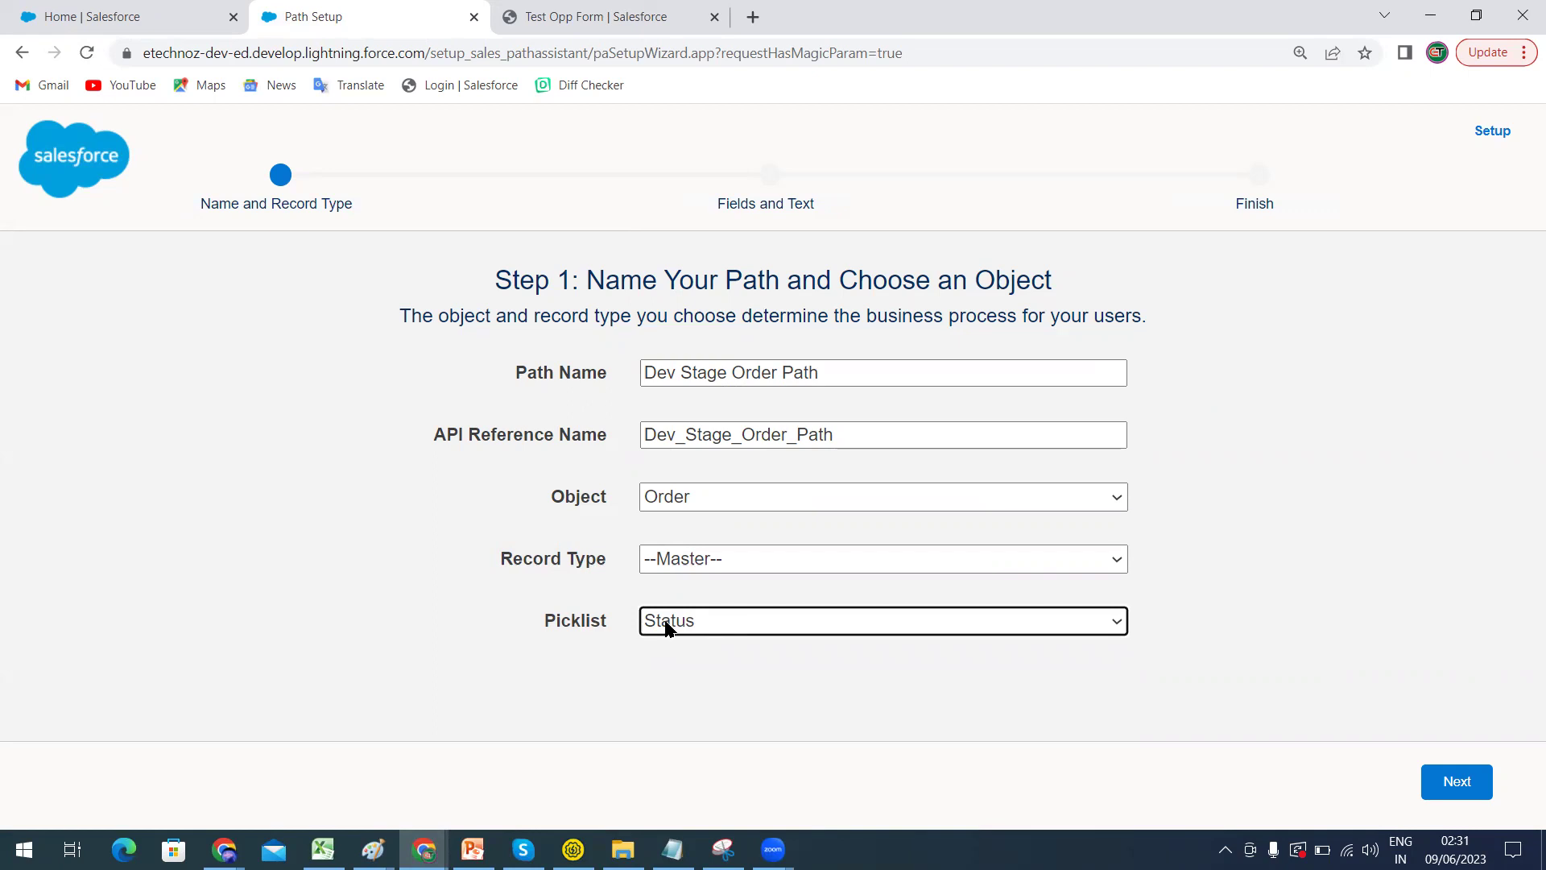
left_click(744, 628)
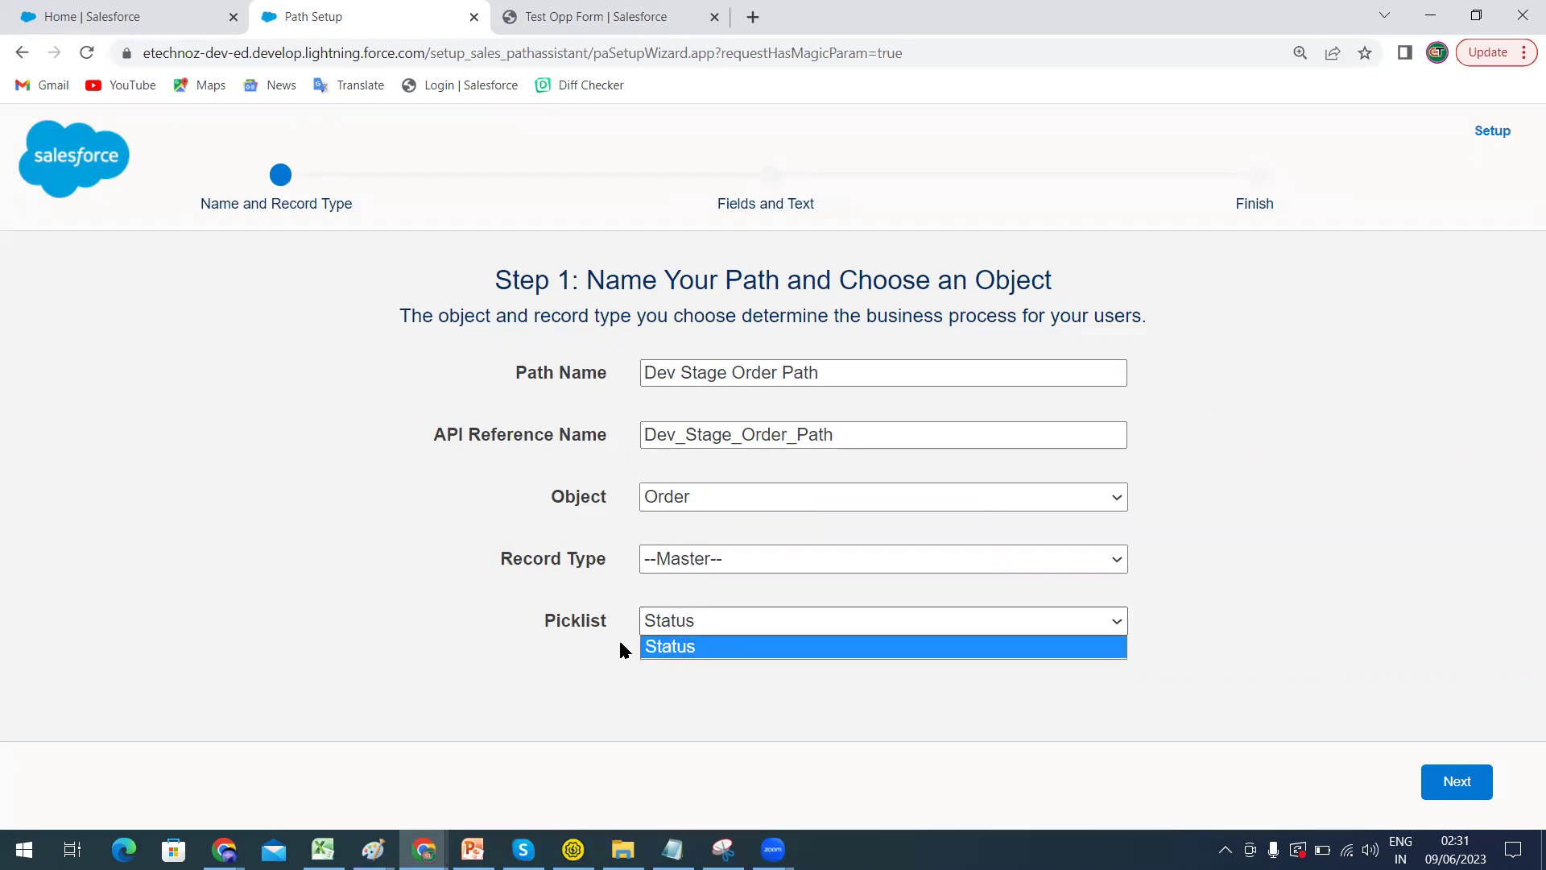
left_click(712, 647)
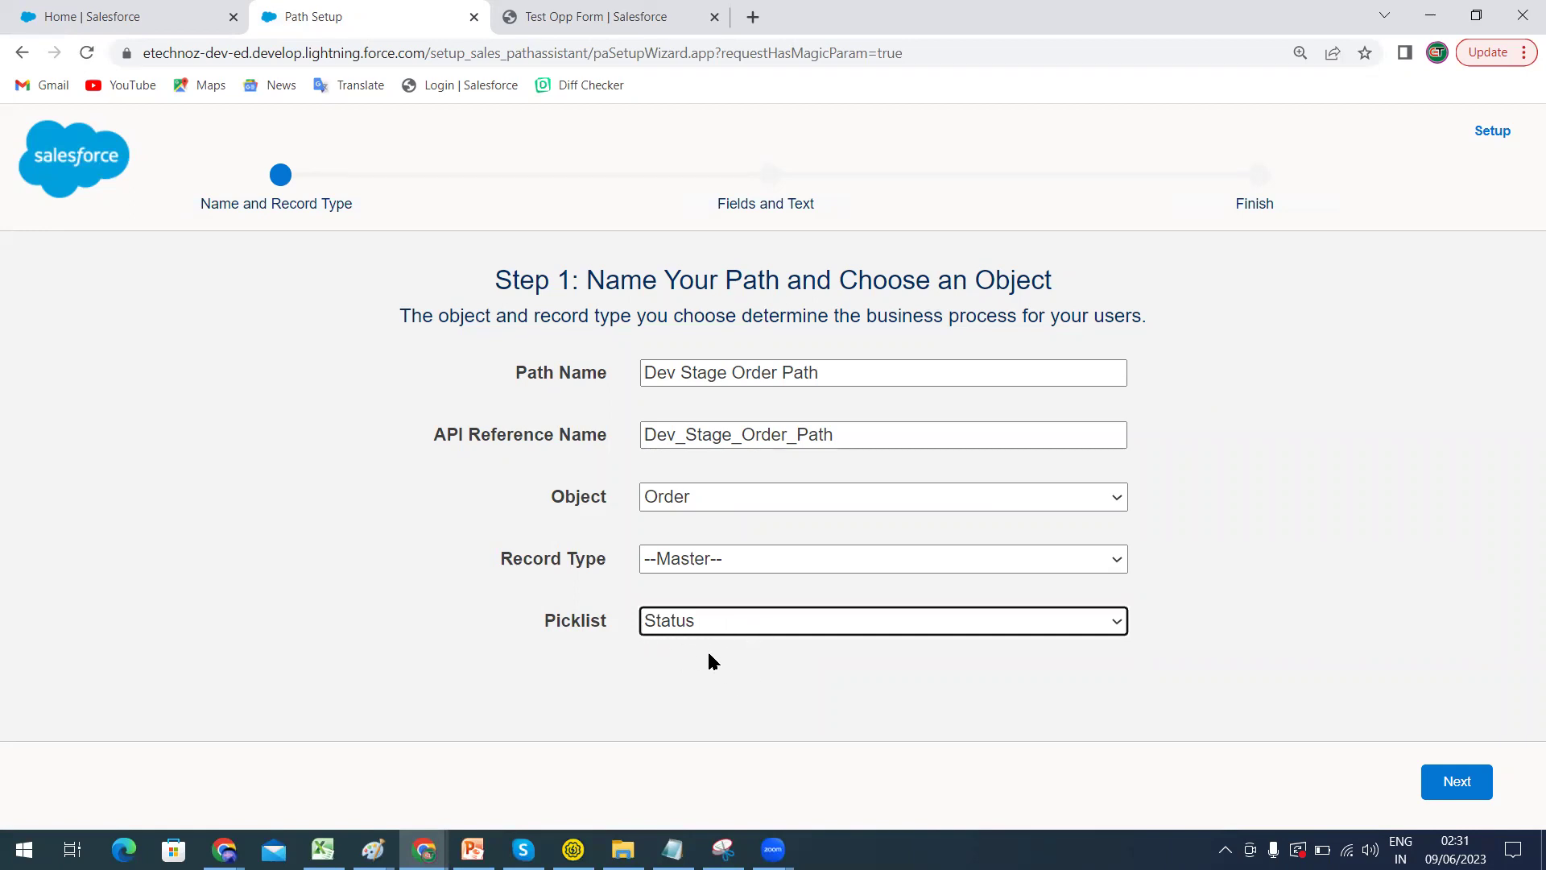
- Change the new path's object to Opportunity
left_click(733, 494)
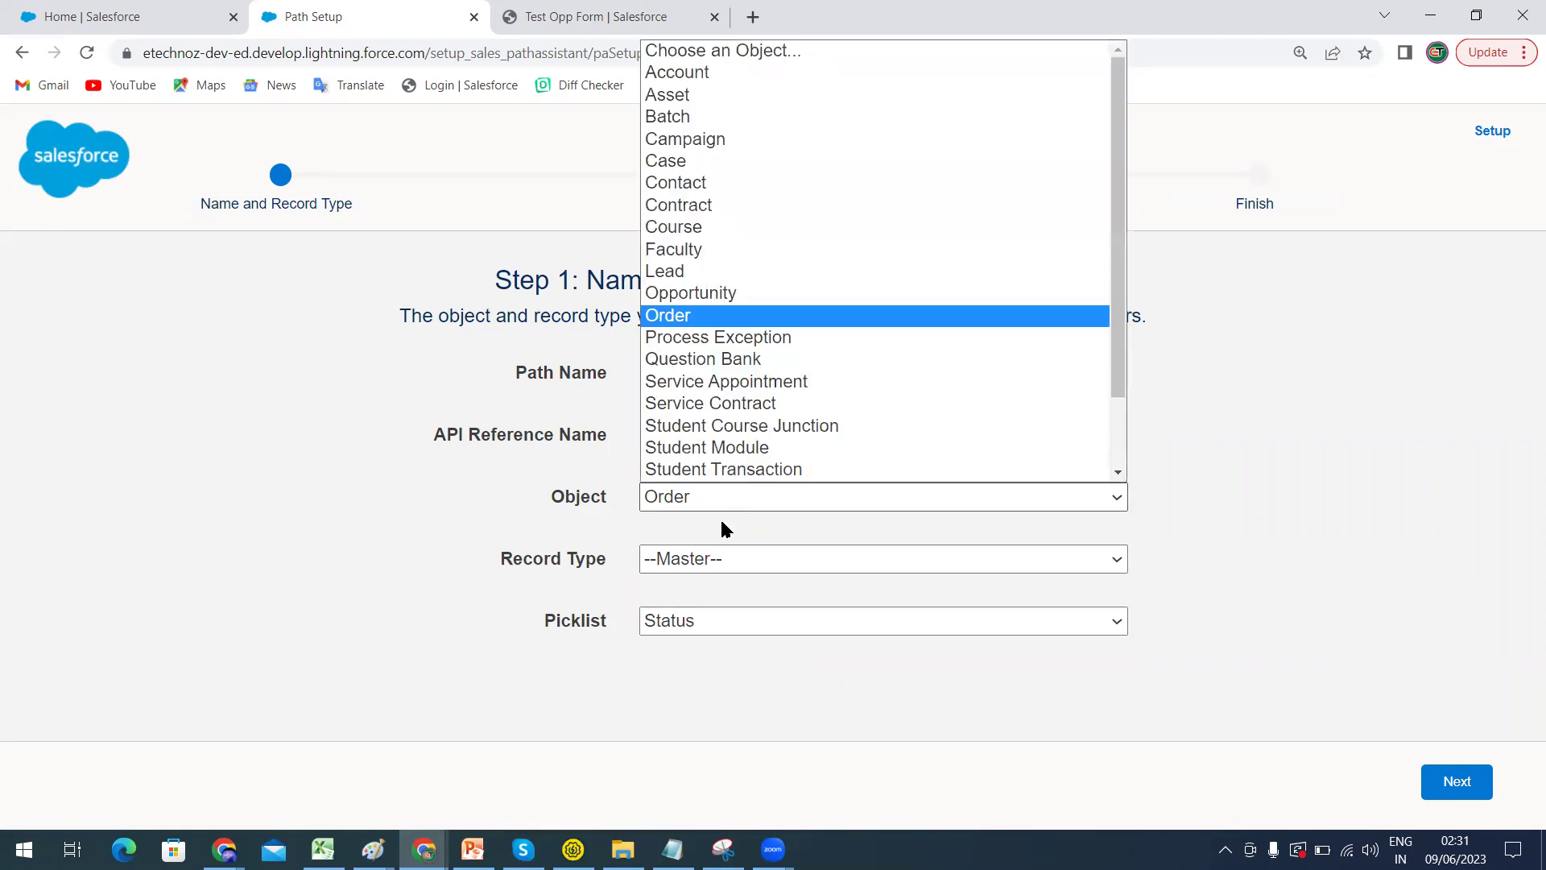
left_click(693, 294)
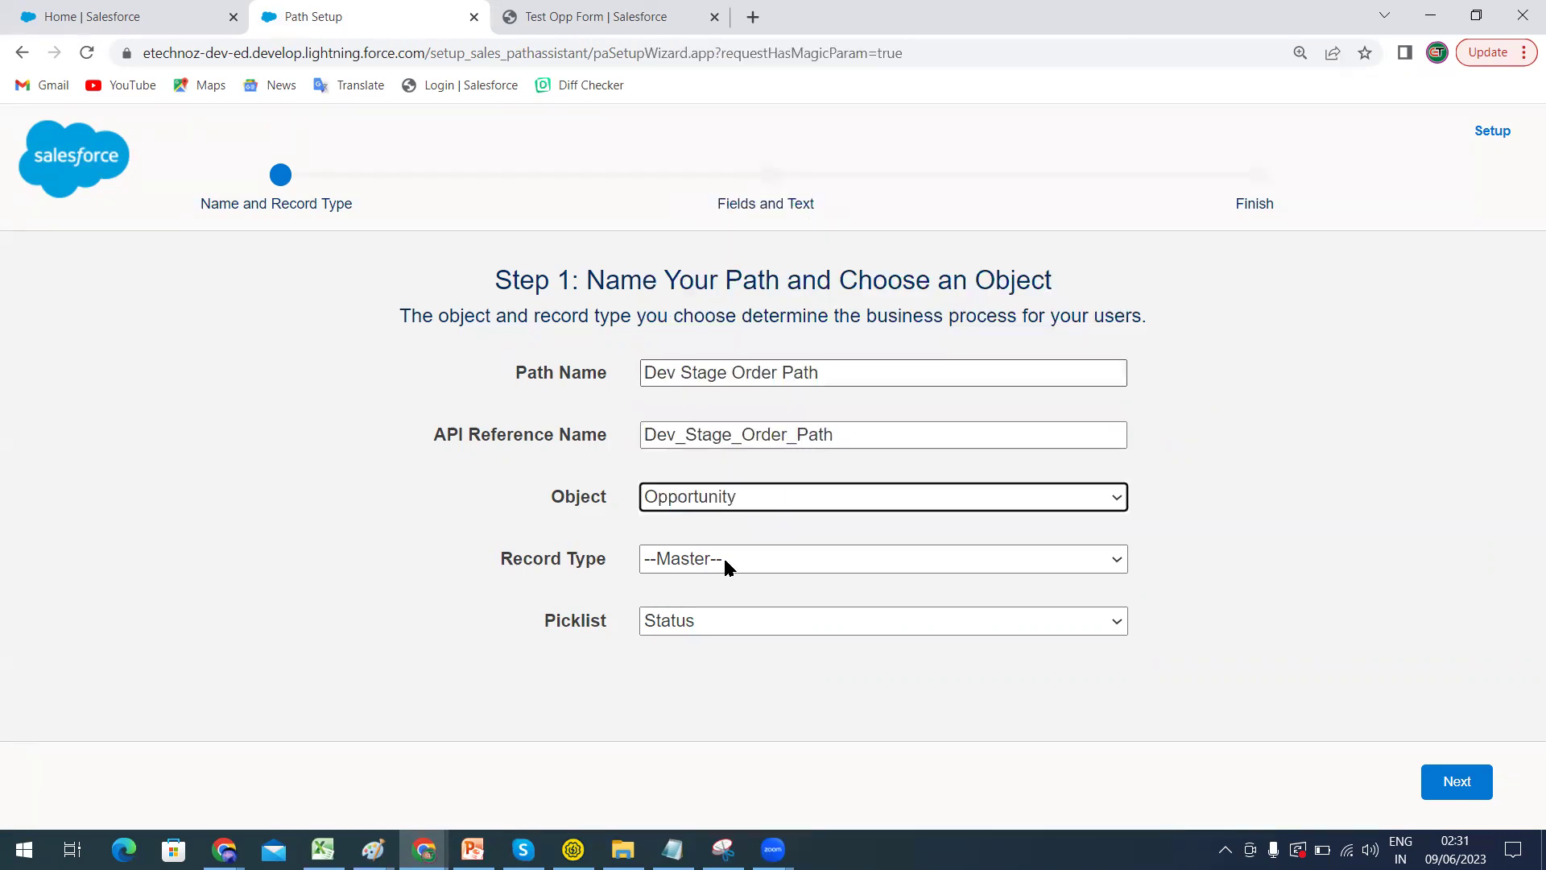
- Check which picklist and record type options are available for the Opportunity object
left_click(712, 625)
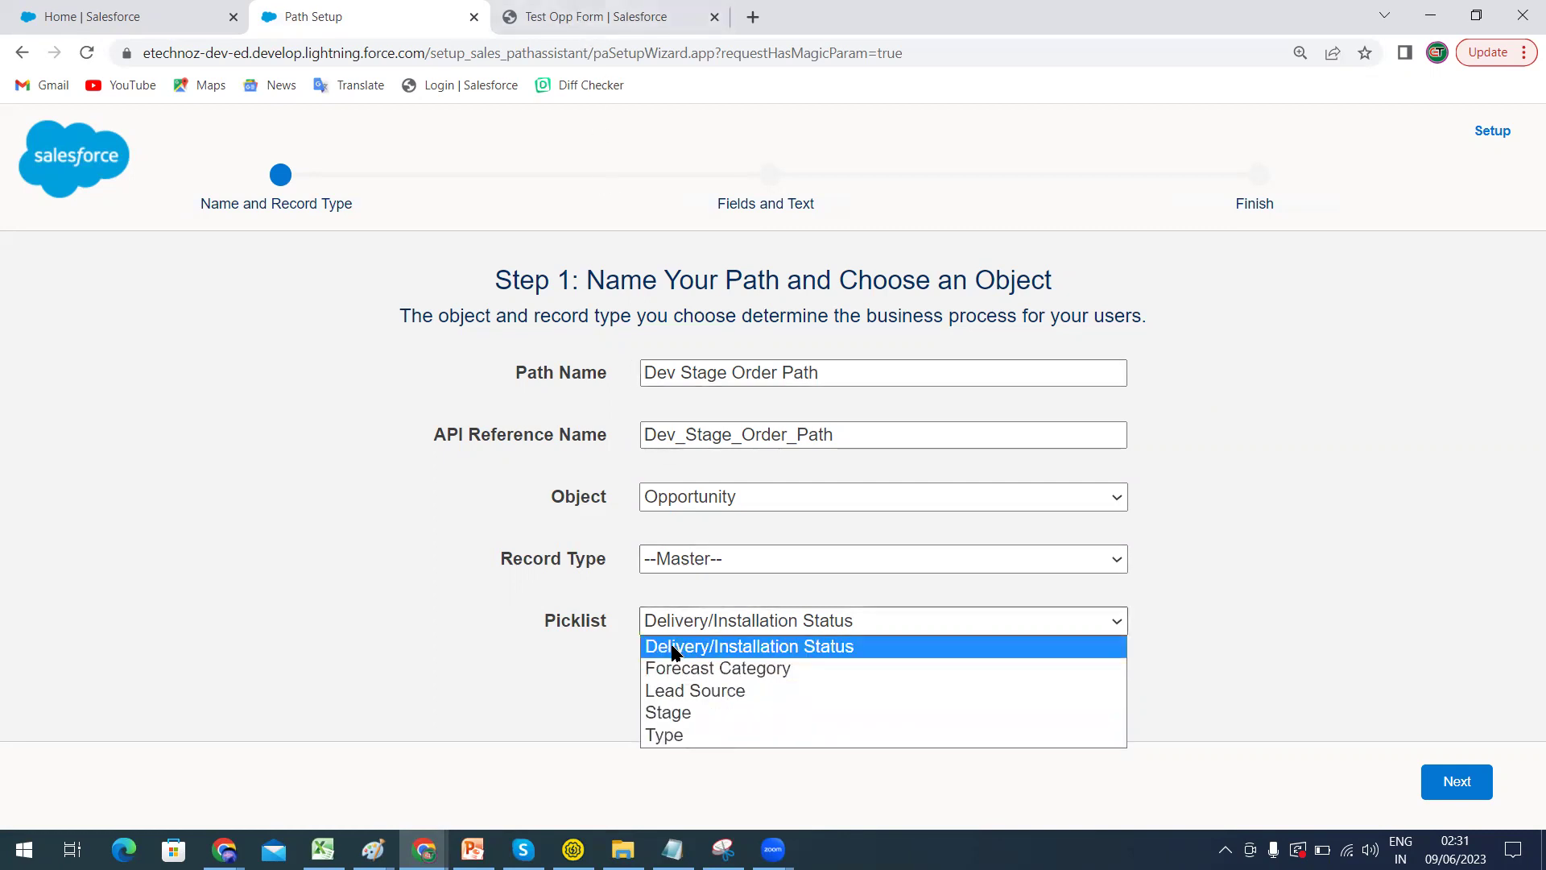
left_click(567, 680)
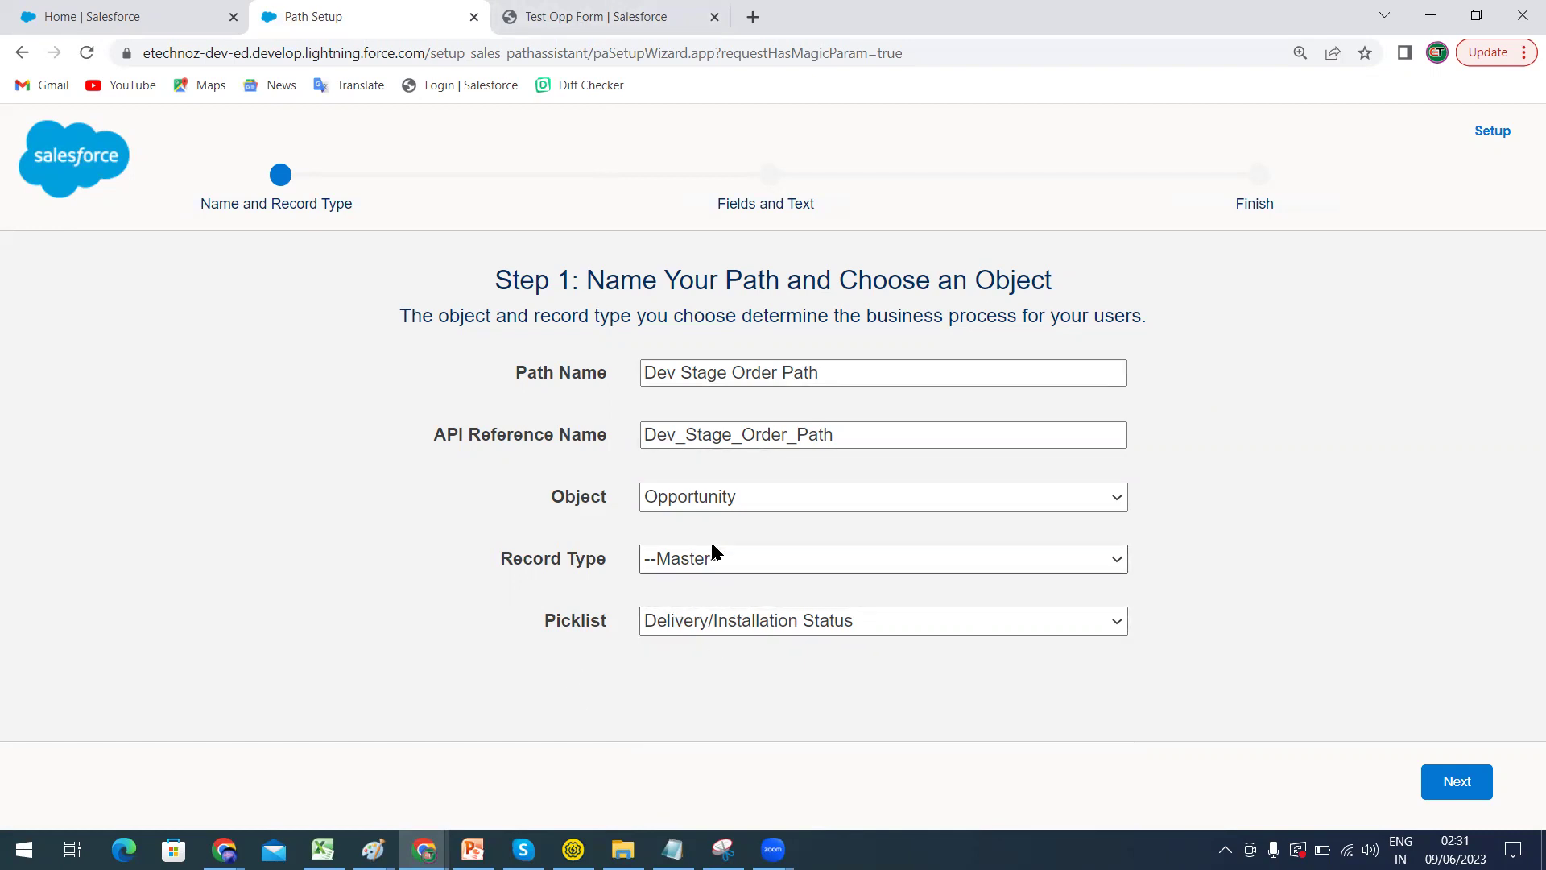
left_click(711, 561)
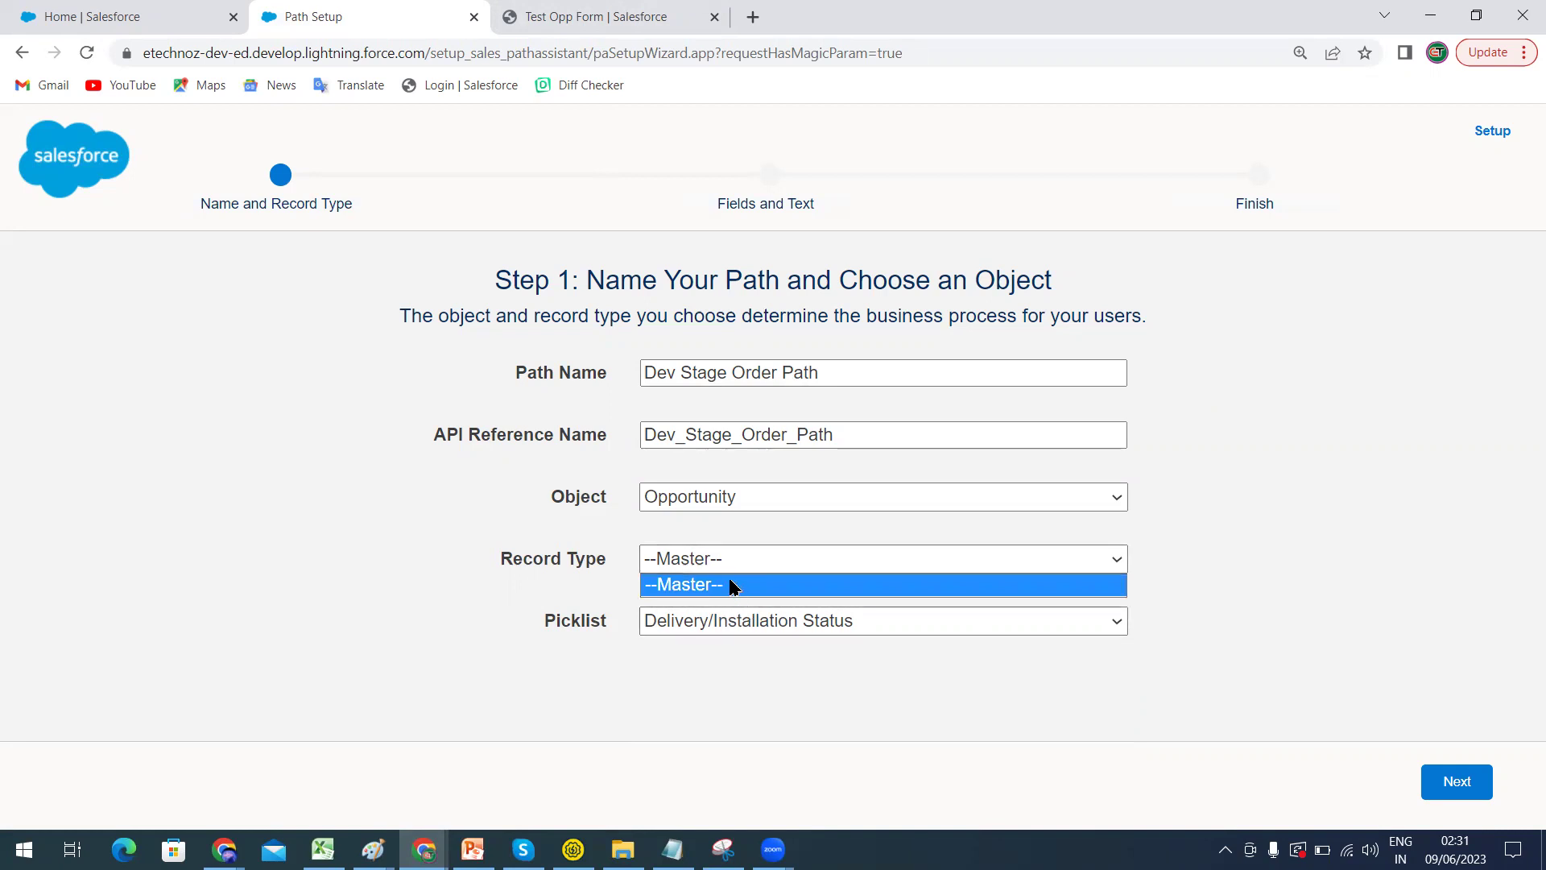
- Set the new path's object to Order with the Status picklist and continue to the fields and guidance stage
left_click(727, 499)
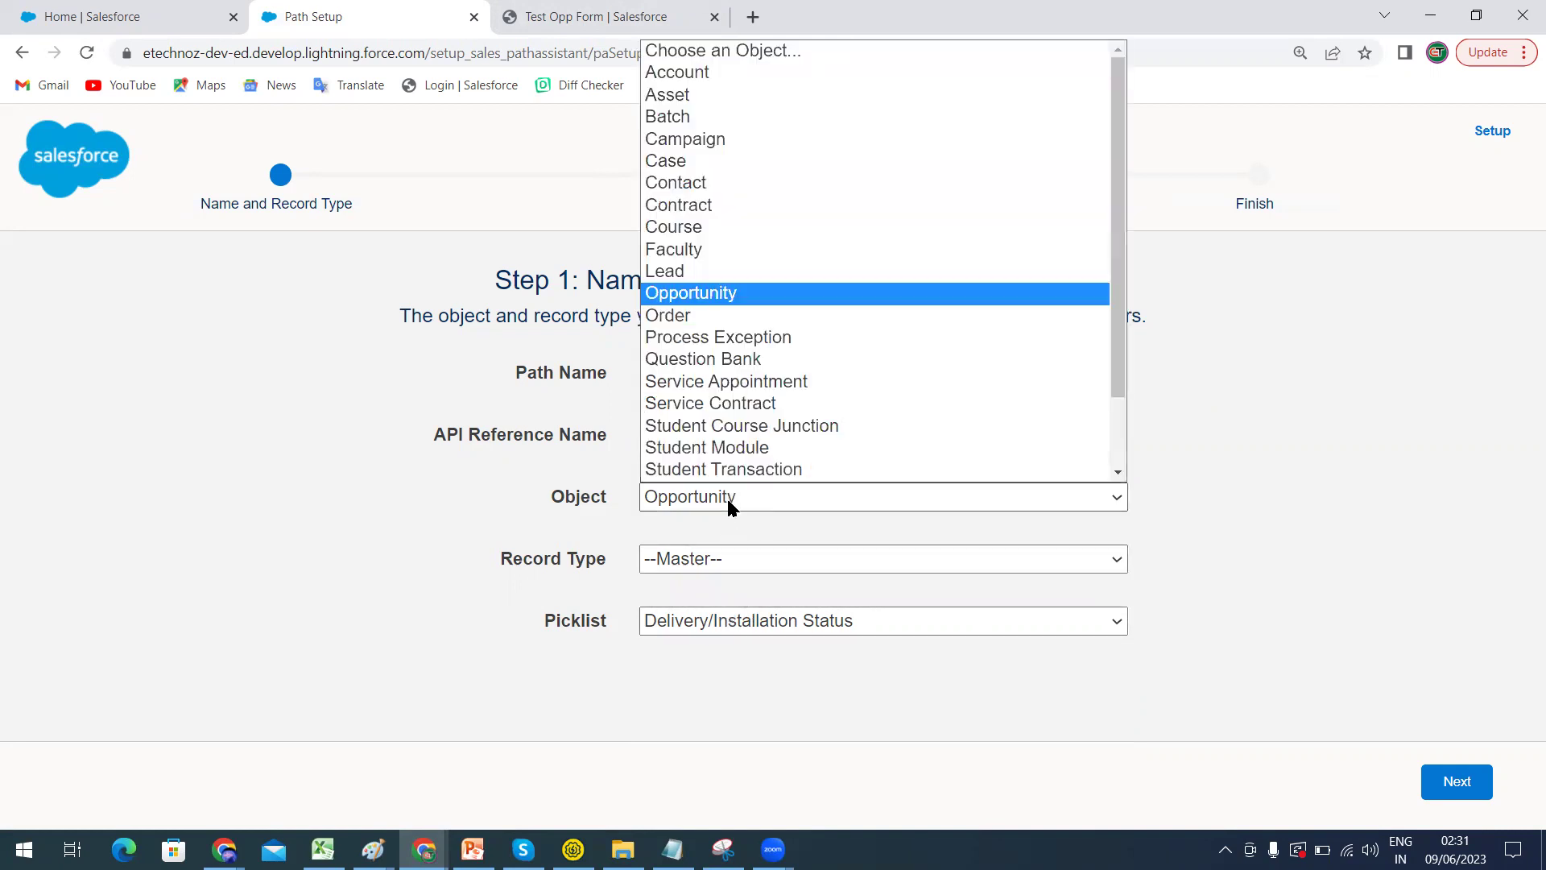
left_click(697, 315)
left_click(707, 621)
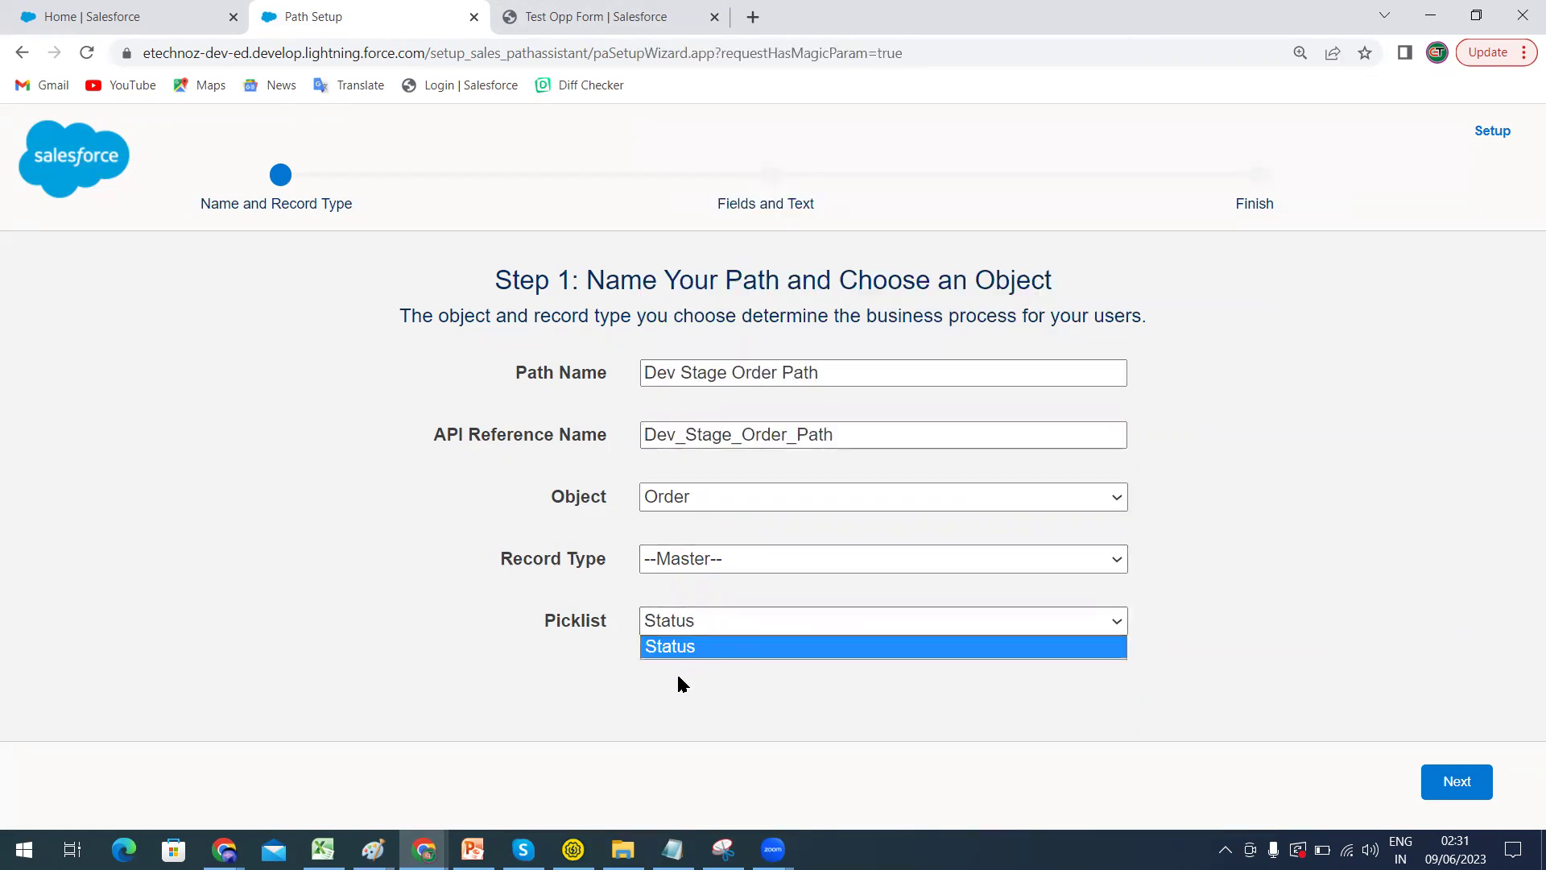
left_click(678, 683)
left_click(1450, 777)
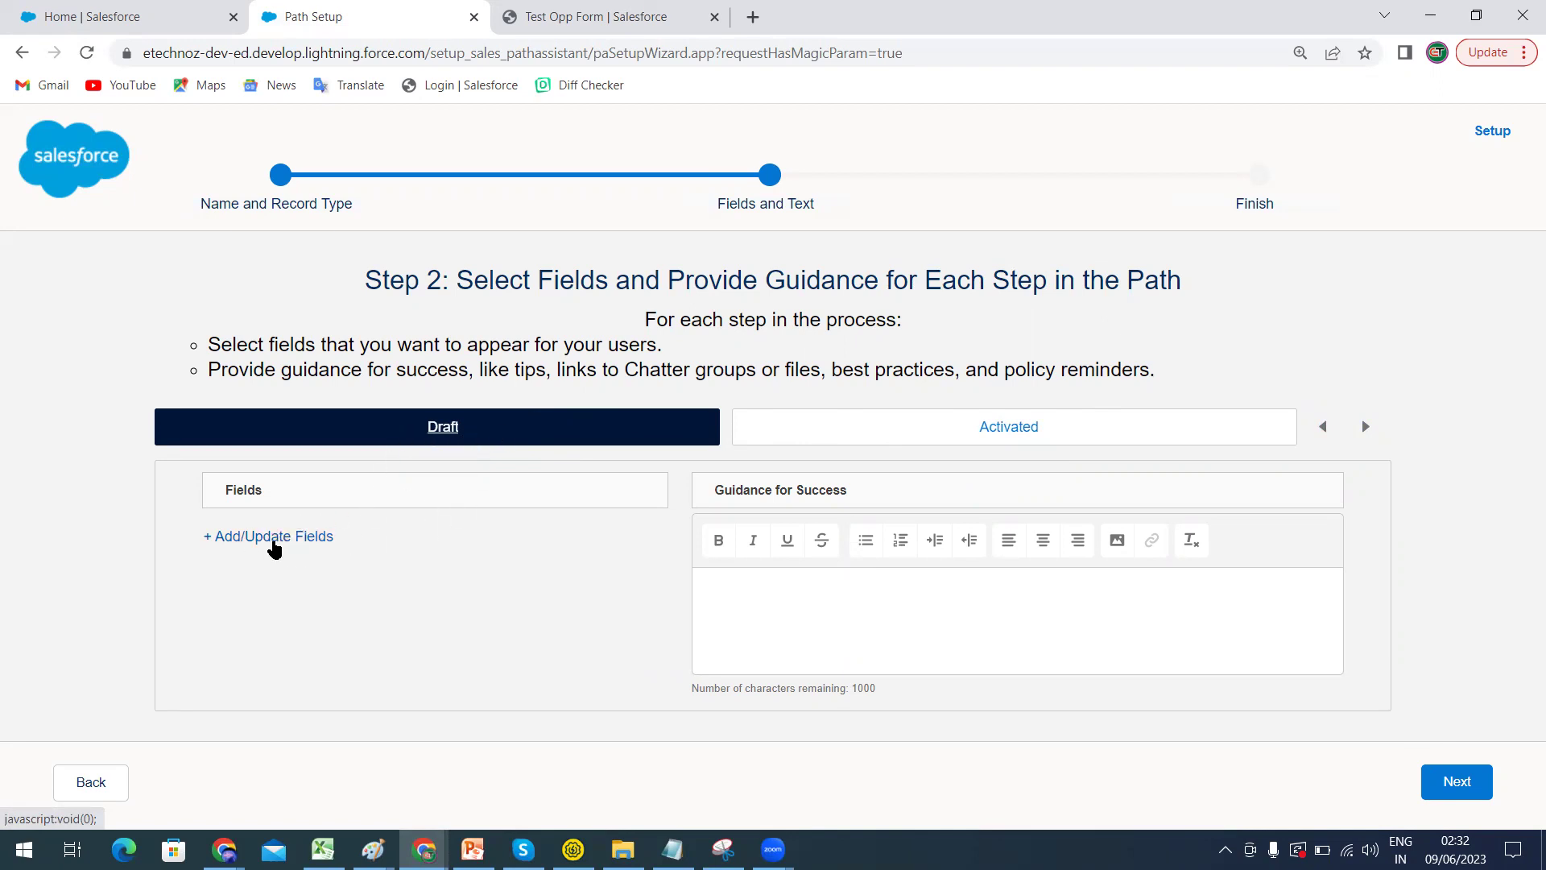
- Add the fields Activated By, Bill To Contact, Billing Address, Customer Authorized Date and Opportunity to the Draft step
left_click(232, 548)
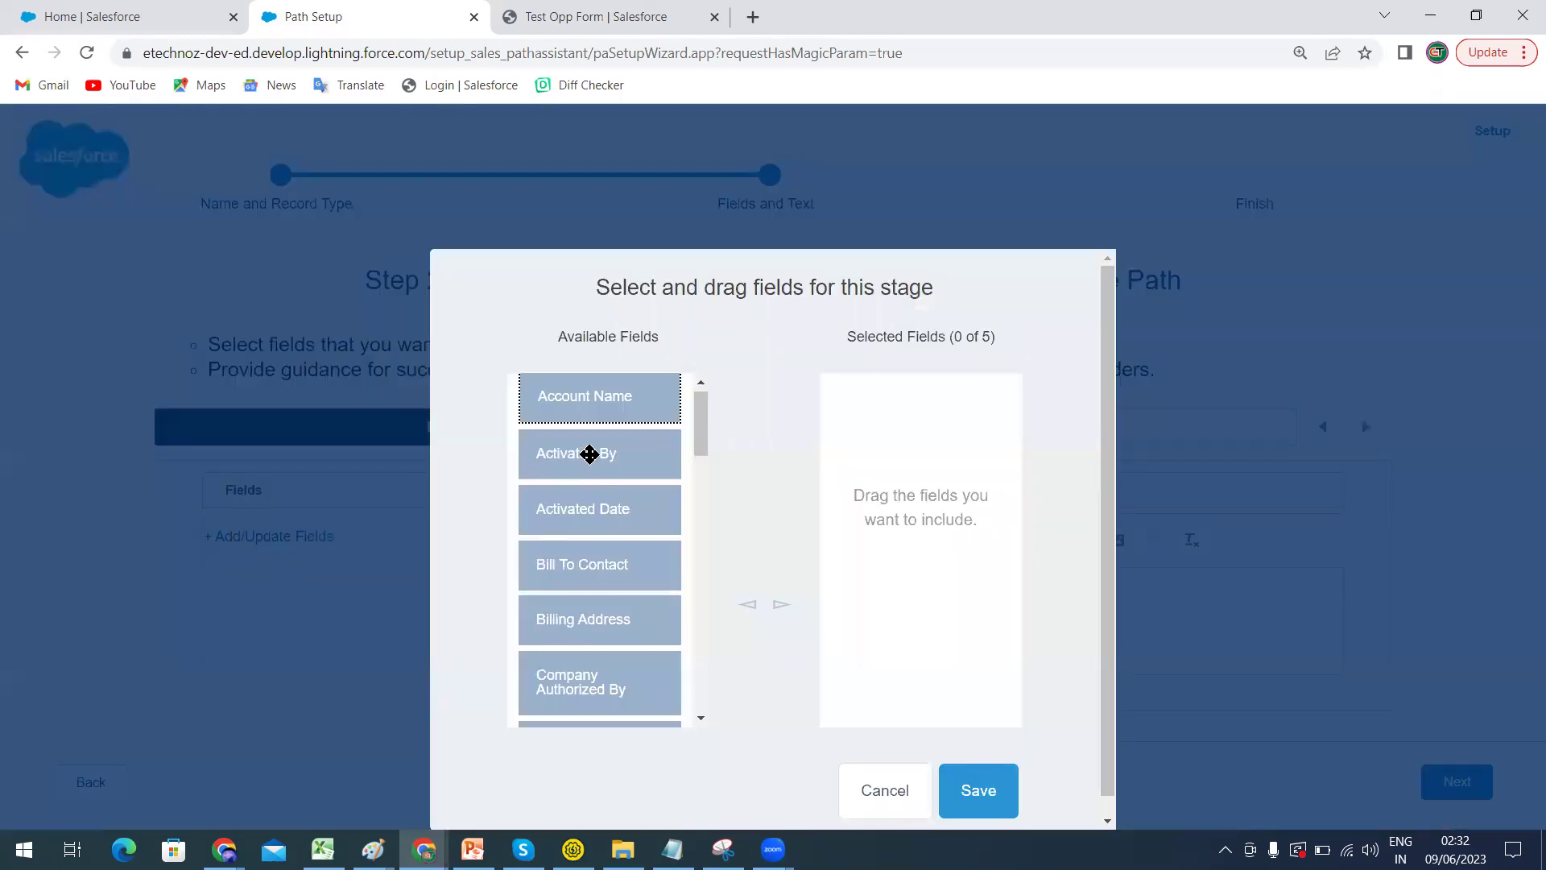
left_click_drag(585, 455, 939, 447)
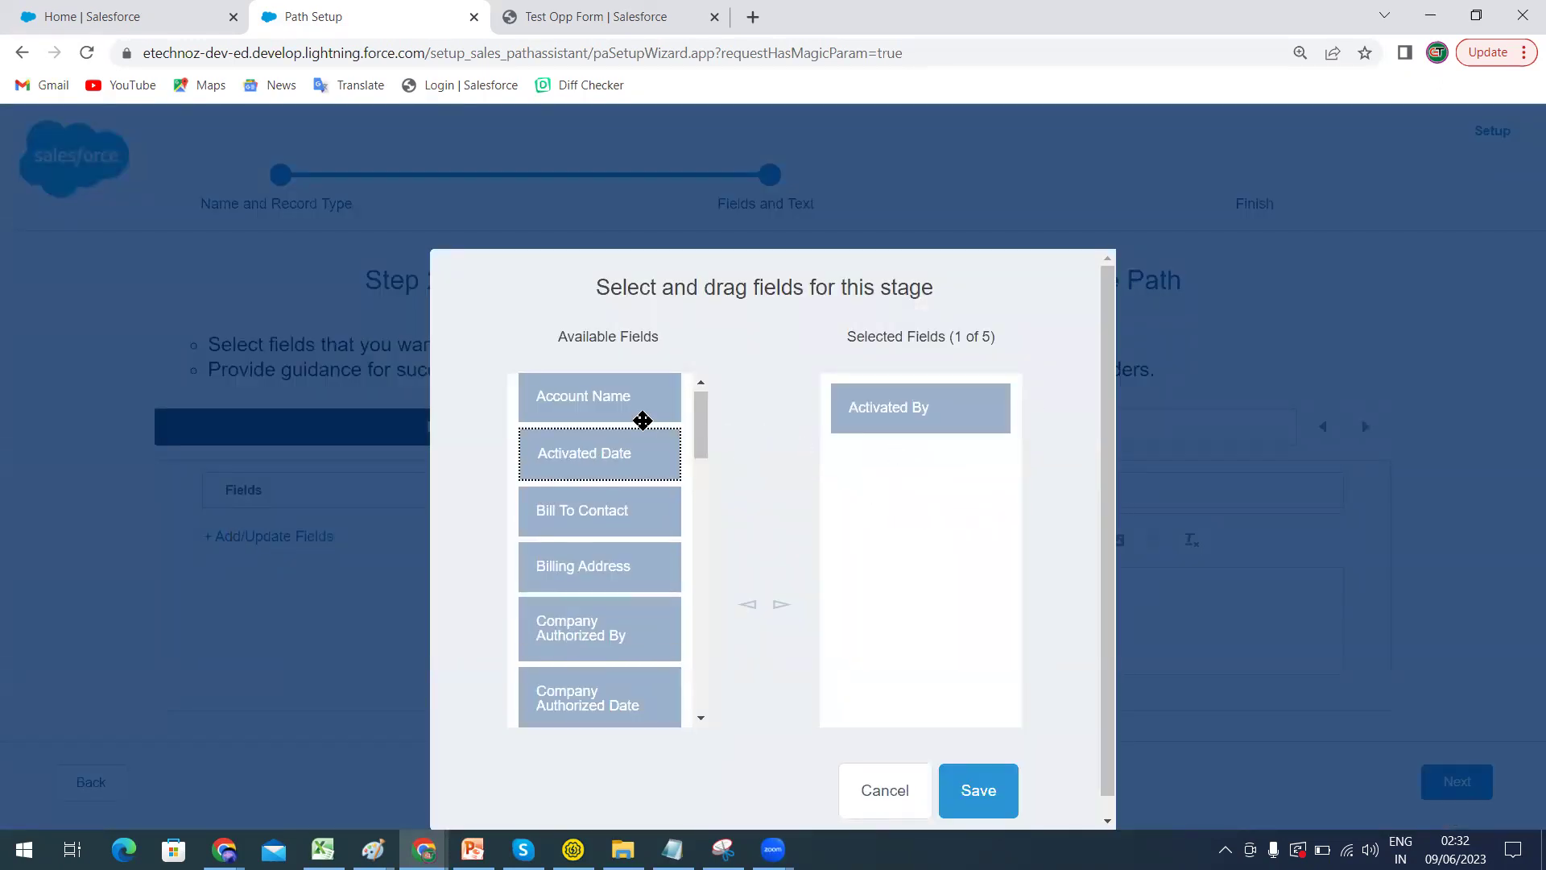
left_click_drag(578, 527, 860, 583)
scroll(597, 529, "down", 4)
left_click_drag(576, 513, 869, 637)
scroll(597, 587, "down", 3)
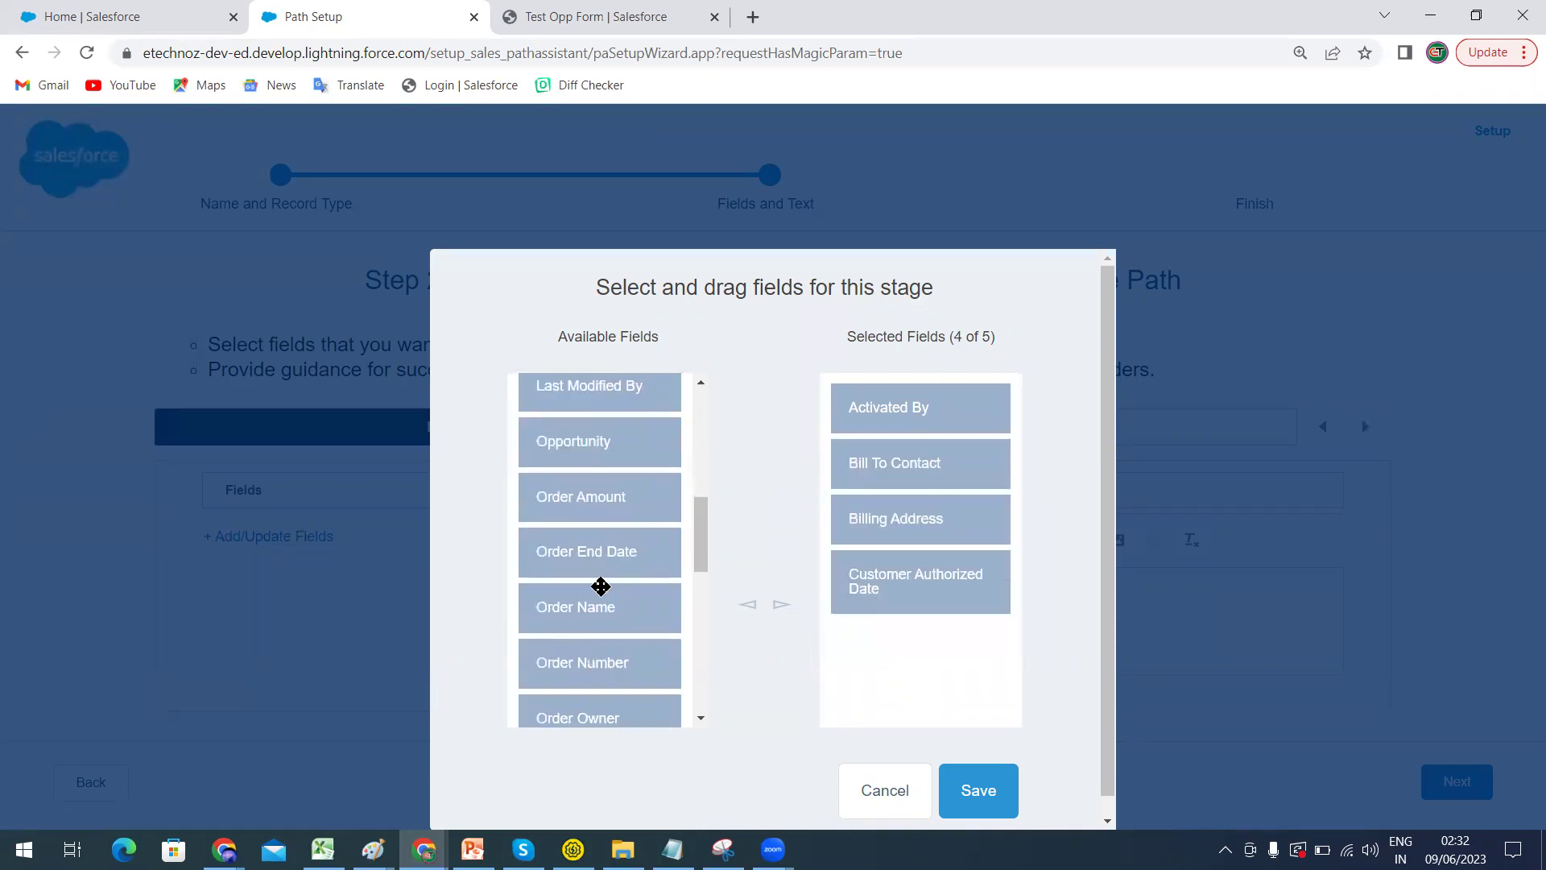
left_click_drag(568, 445, 906, 654)
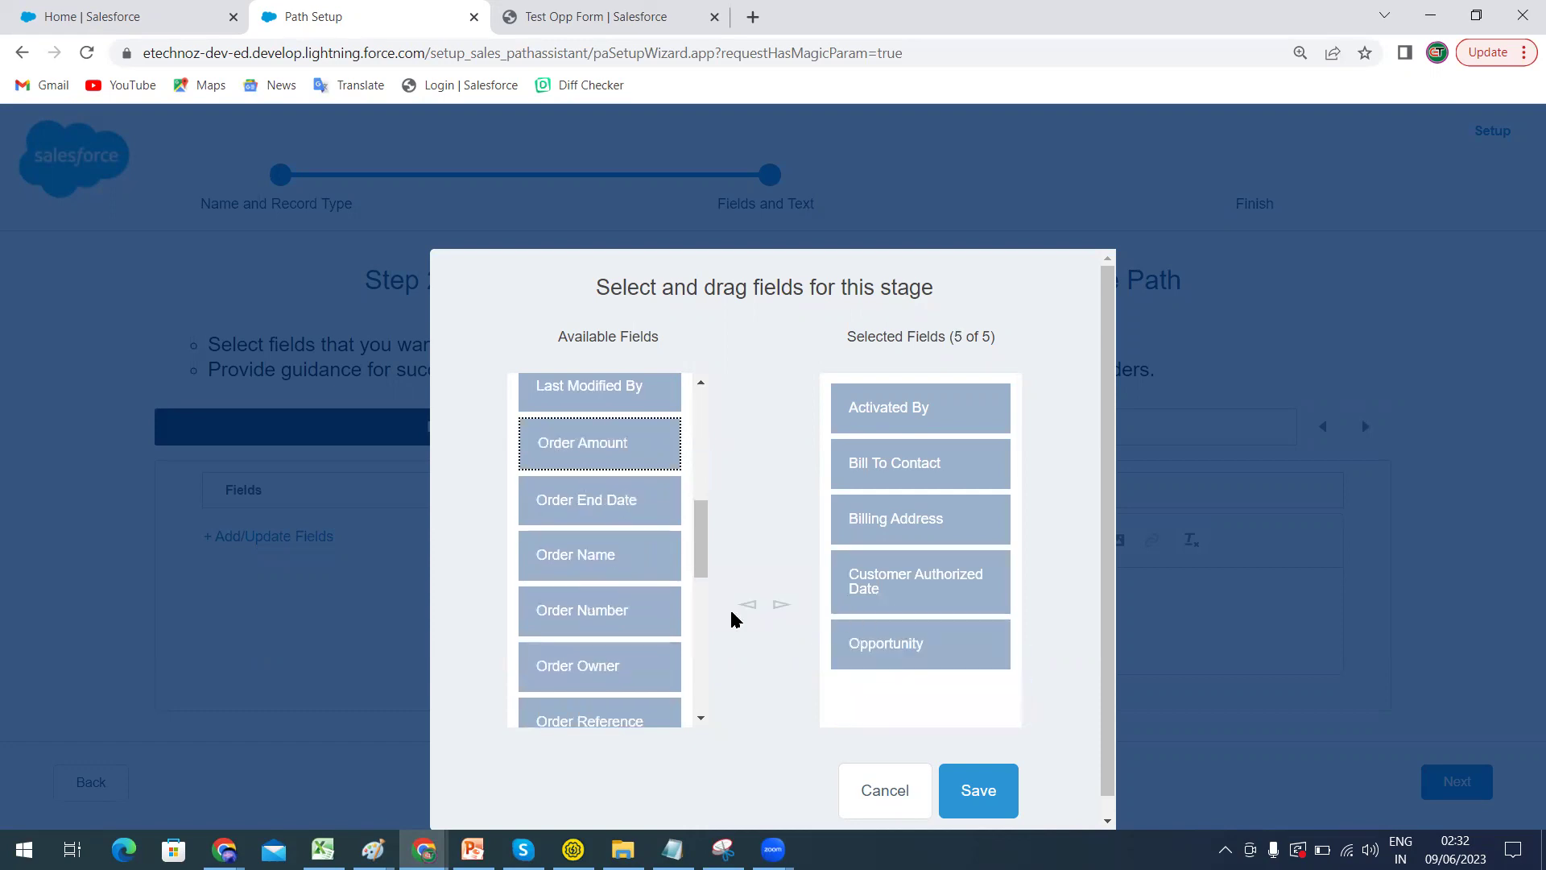
- Try to add Order Number as a further Draft field, and save the Draft step's field selection
scroll(593, 563, "down", 5)
scroll(602, 552, "up", 4)
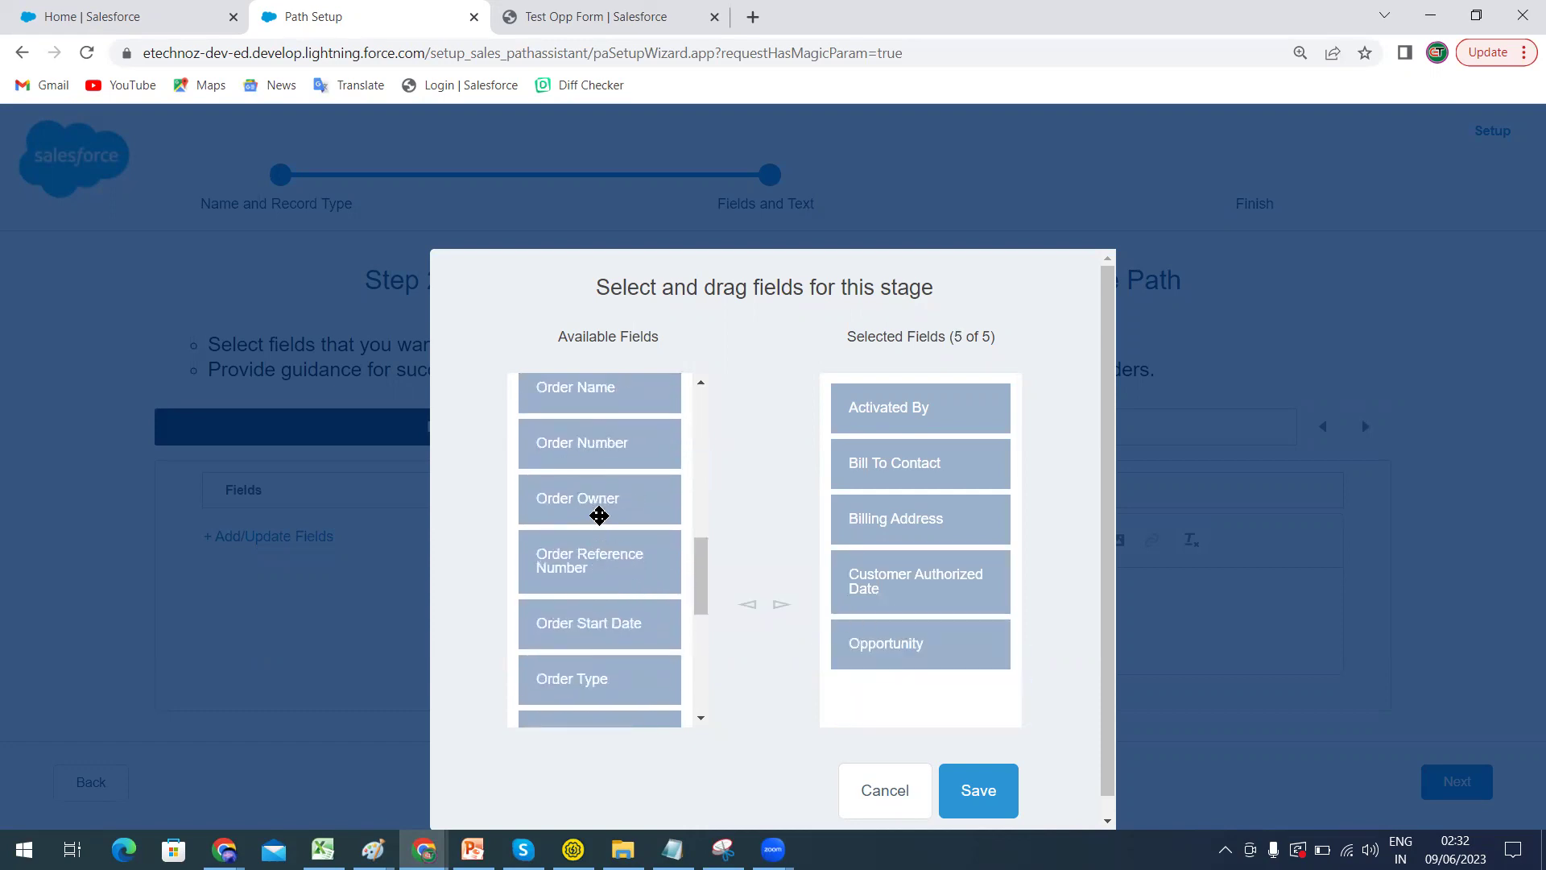
mouse_move(585, 499)
left_mouse_down()
mouse_move(877, 708)
mouse_move(904, 704)
mouse_move(570, 491)
left_mouse_up()
left_click_drag(587, 438, 612, 562)
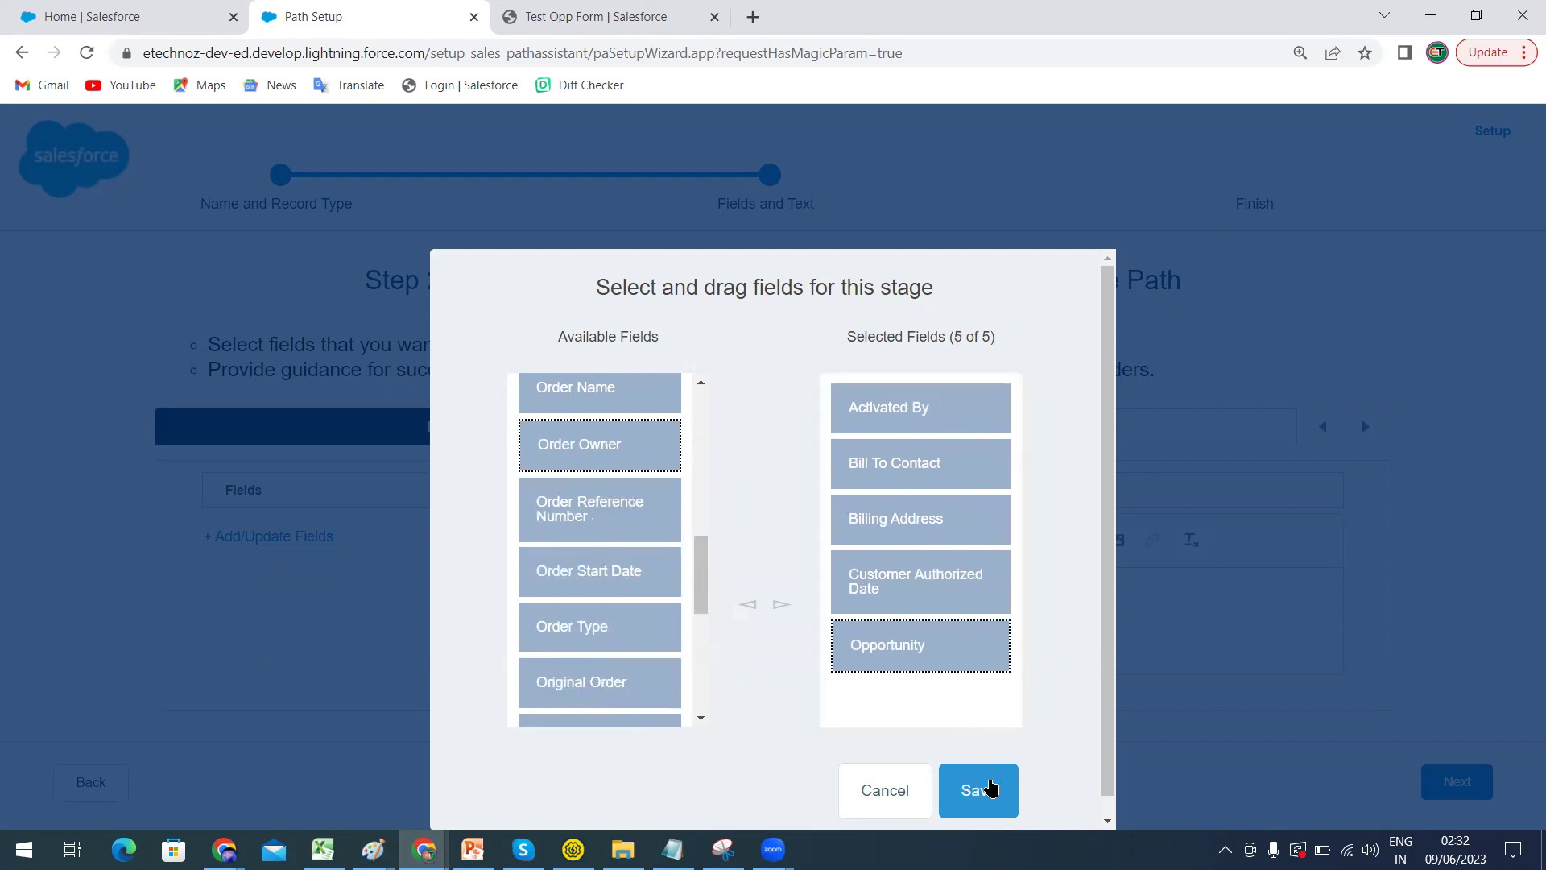
left_click(987, 790)
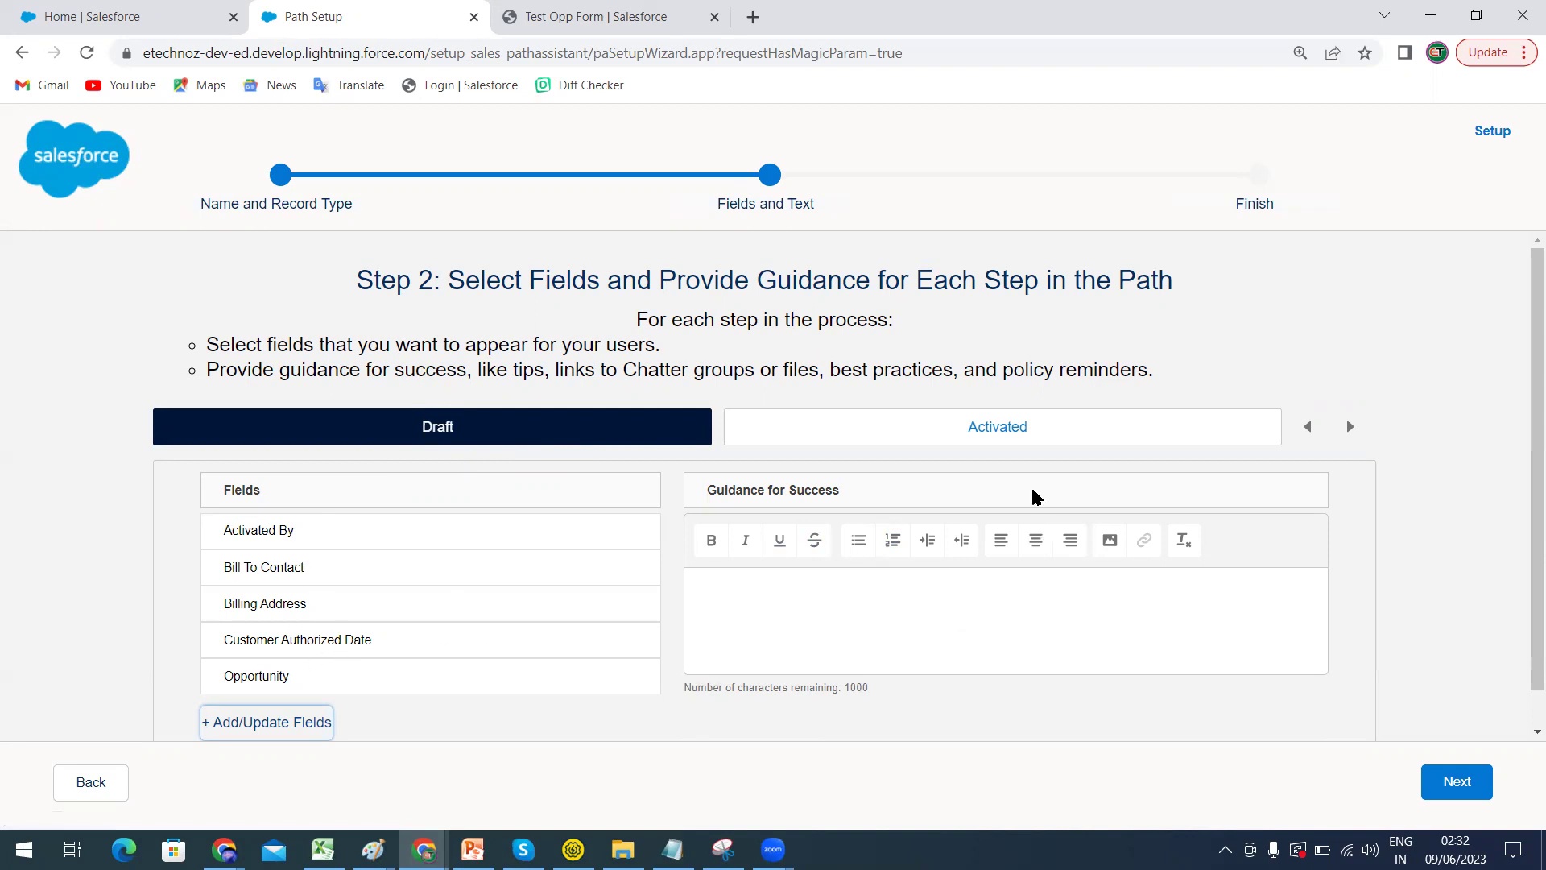
- Add Opportunity, Order Amount, Order End Date, Order Owner and PO Date as the Activated step's fields and save them
left_click(993, 427)
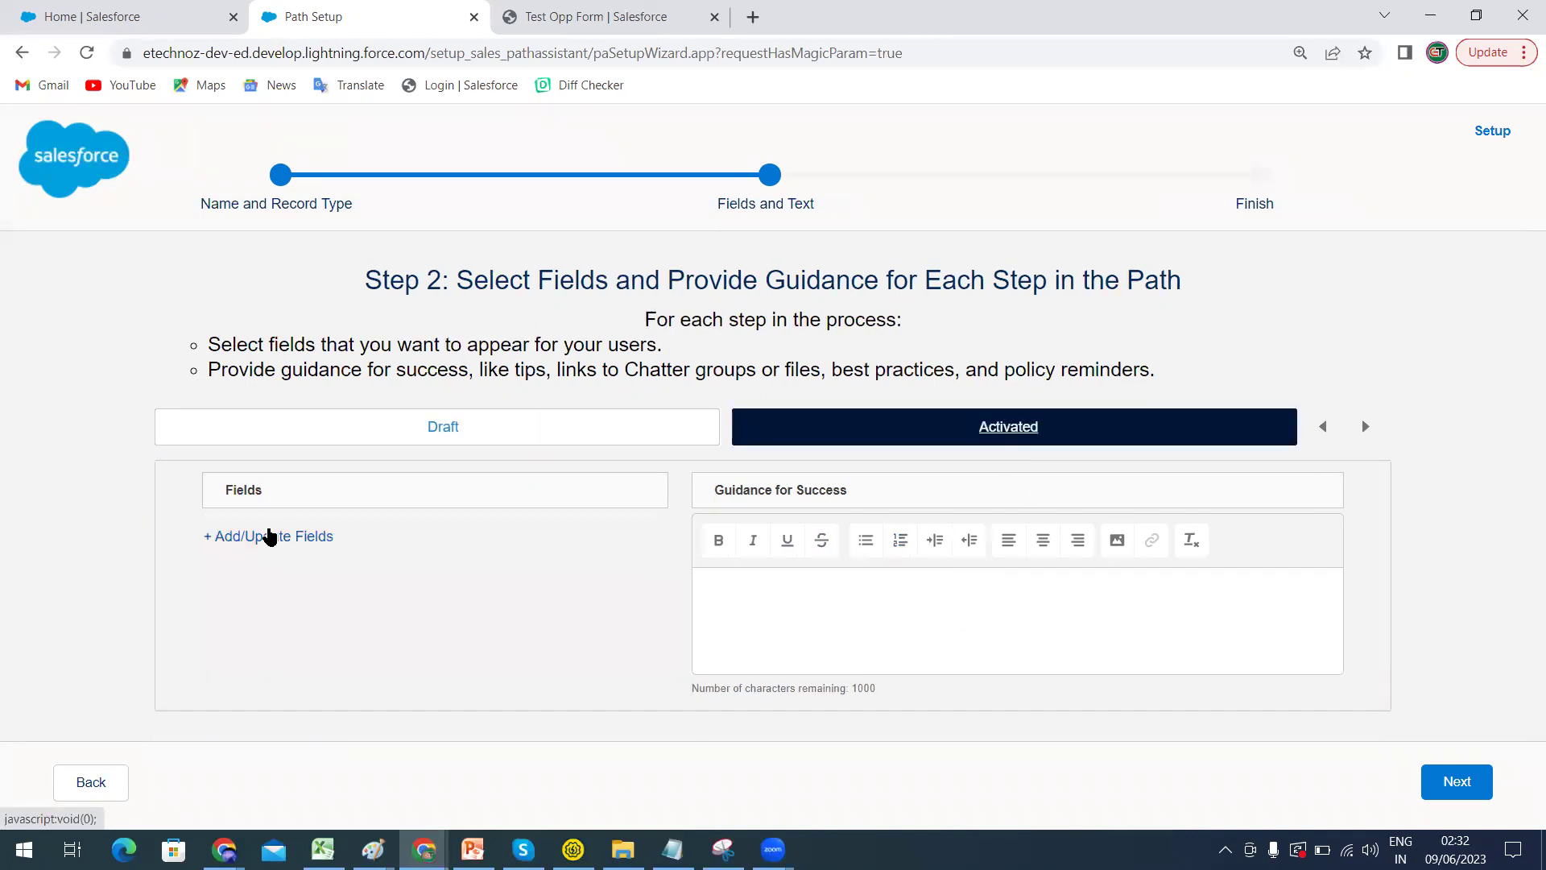
left_click(268, 536)
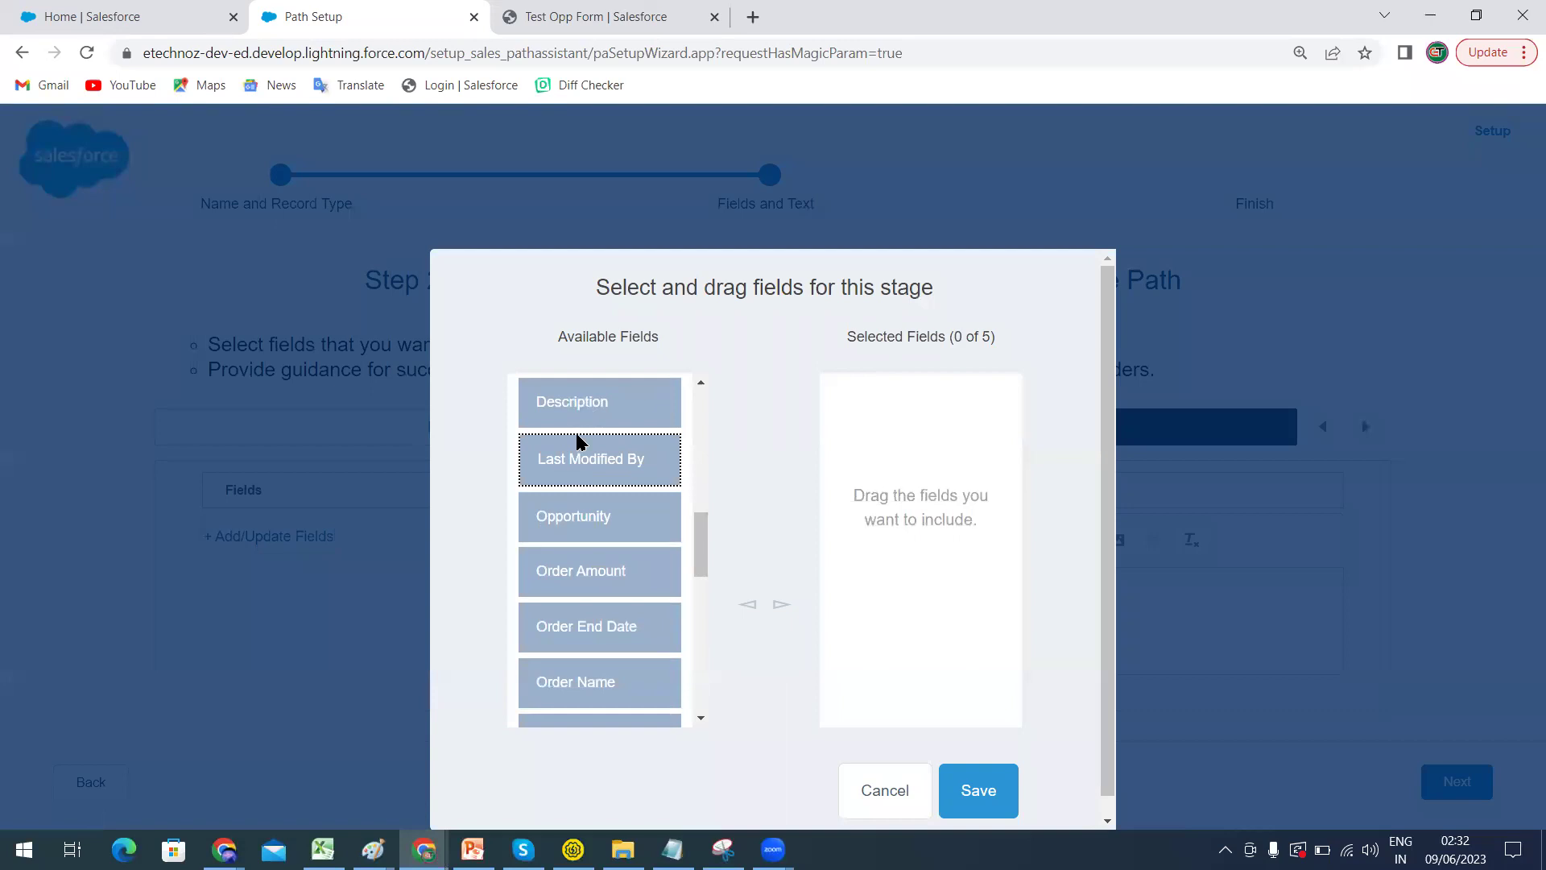
left_click_drag(573, 511, 904, 564)
left_click_drag(563, 521, 880, 577)
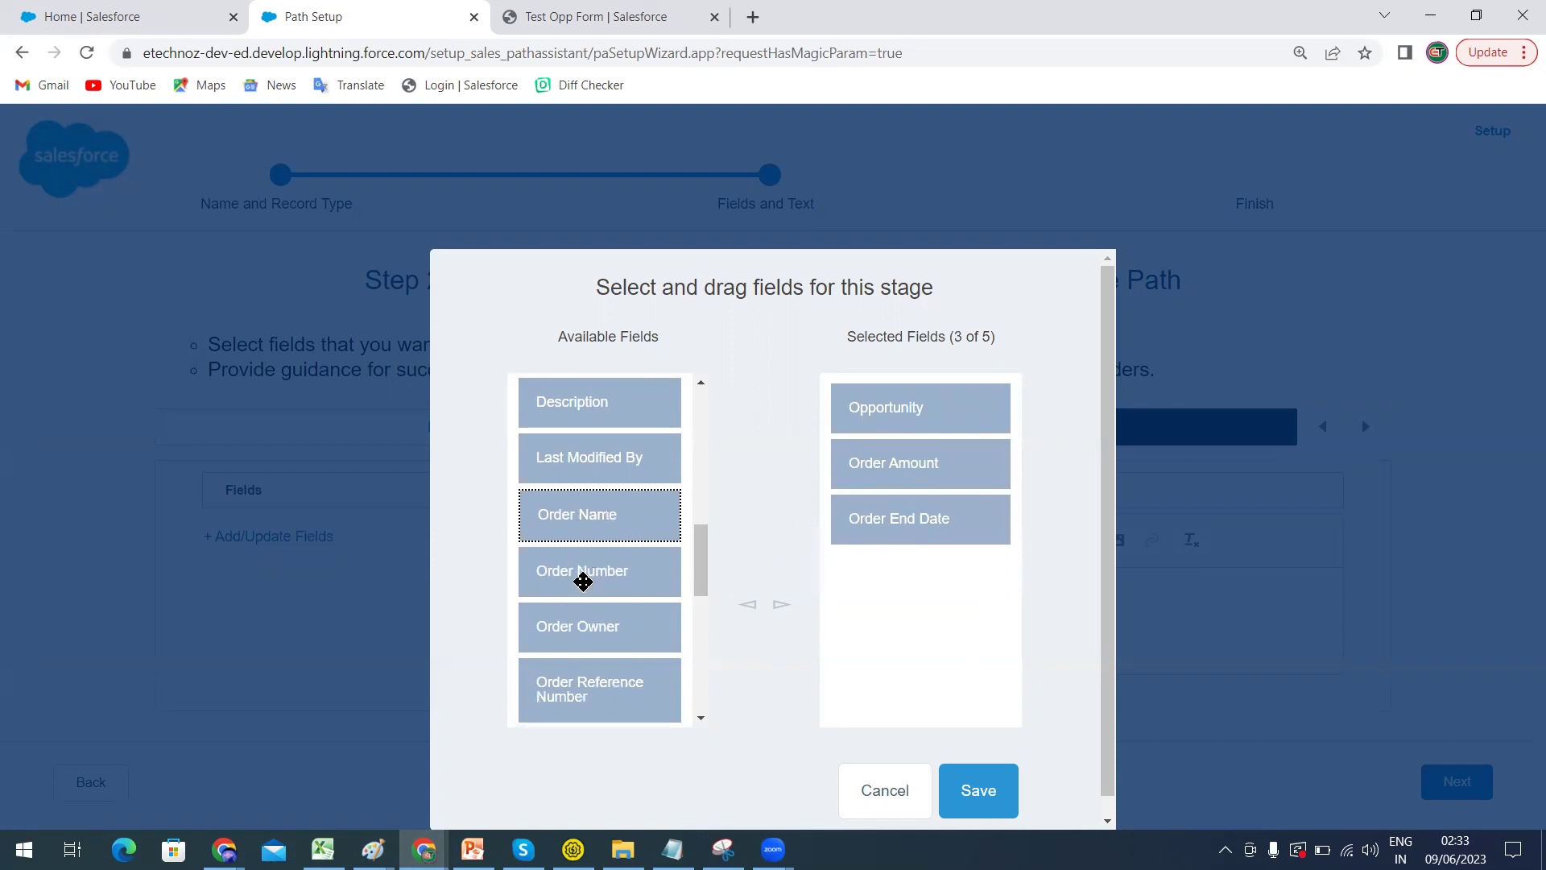
left_click_drag(592, 625, 881, 658)
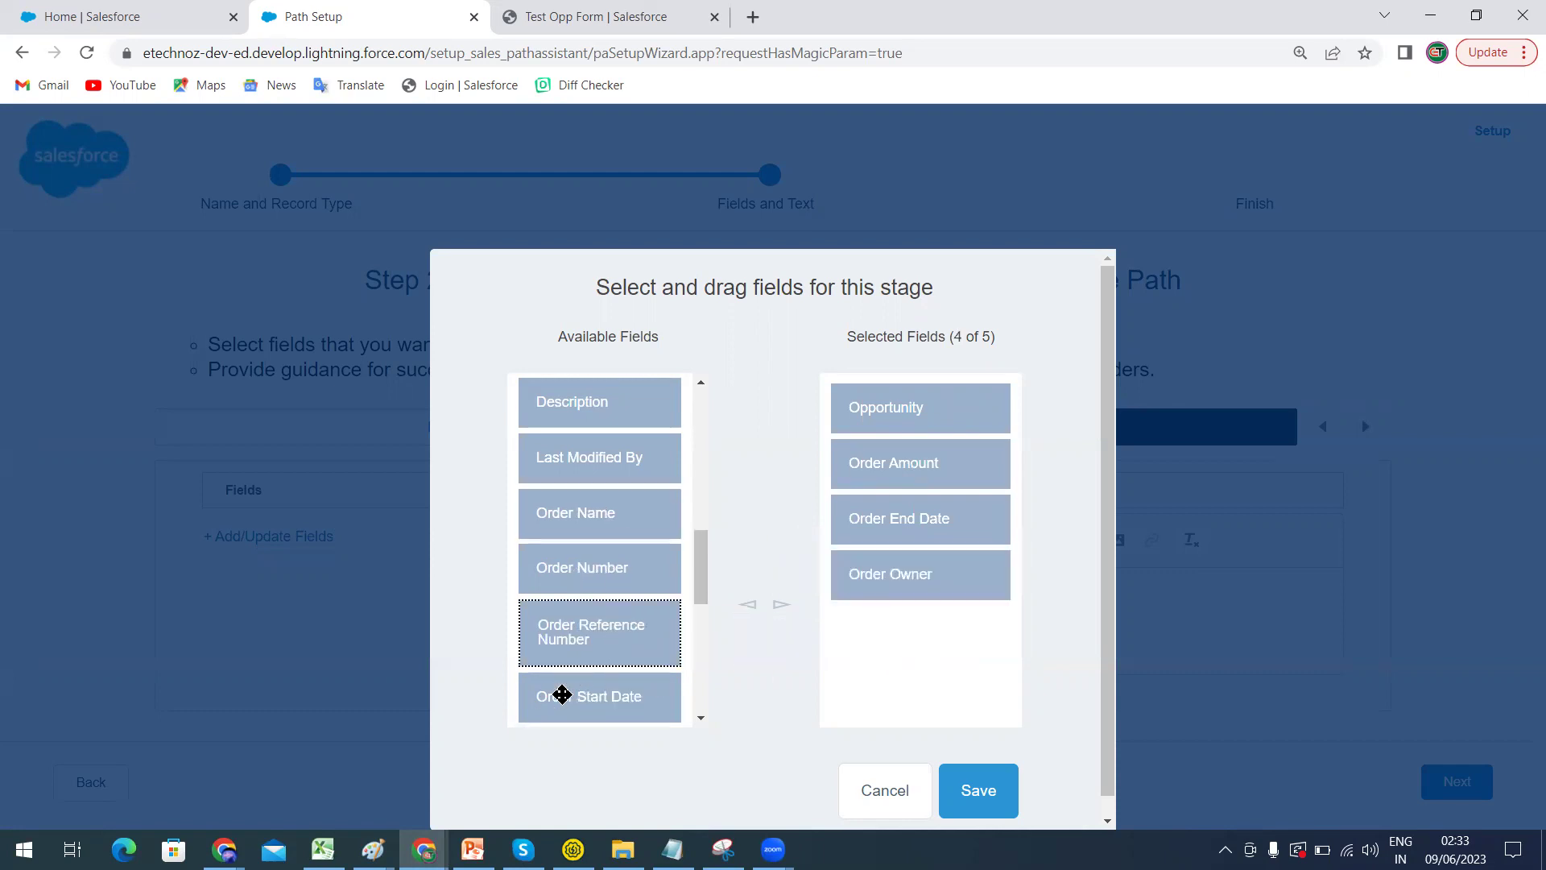
scroll(637, 652, "down", 4)
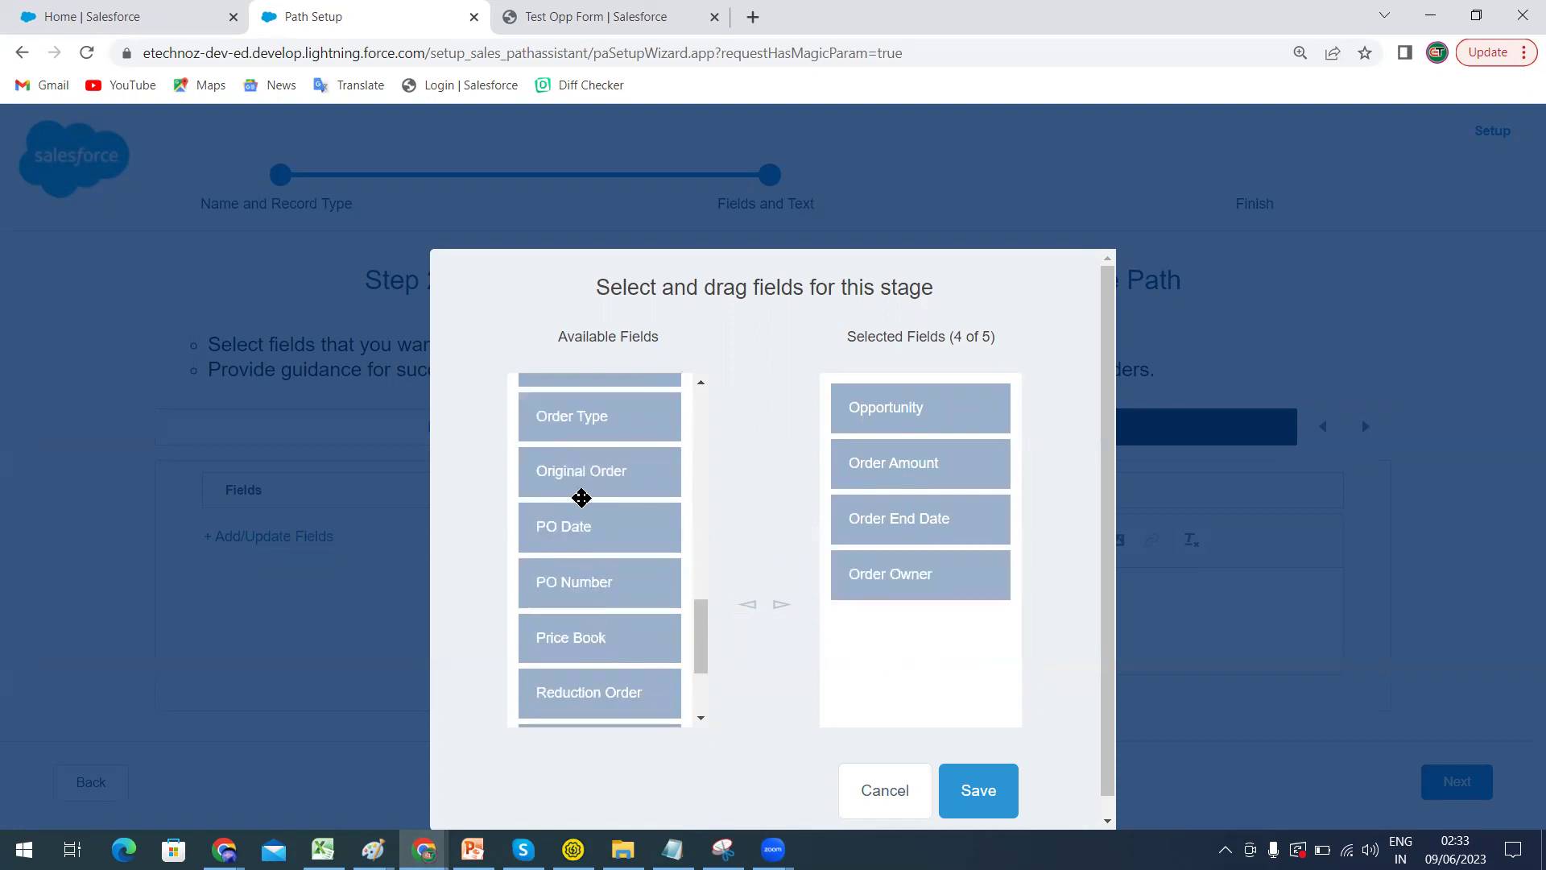
left_click_drag(583, 532, 904, 666)
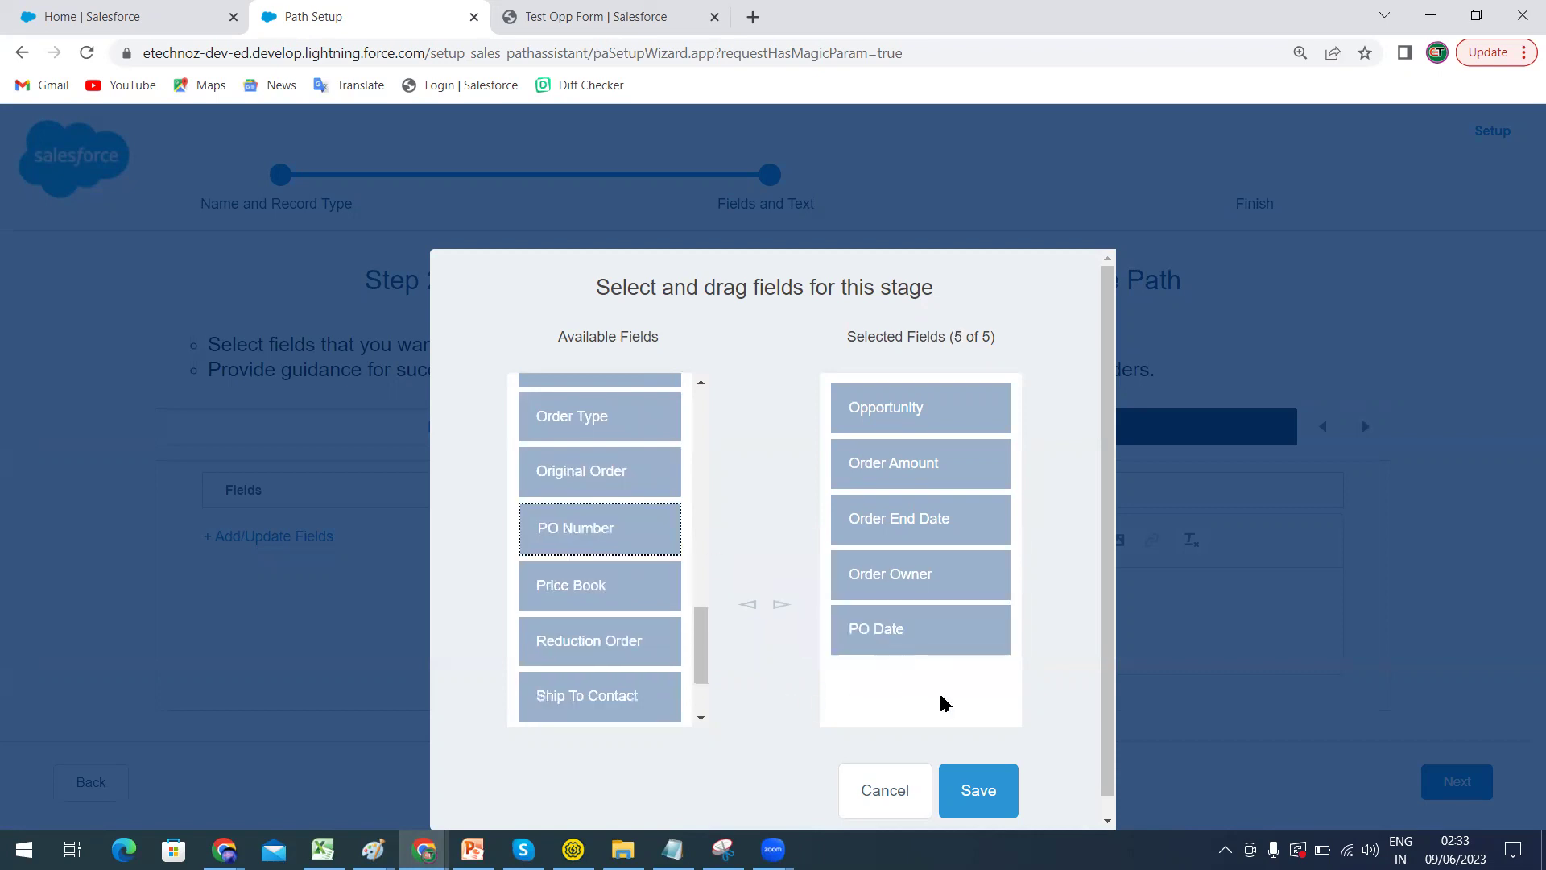
left_click(977, 794)
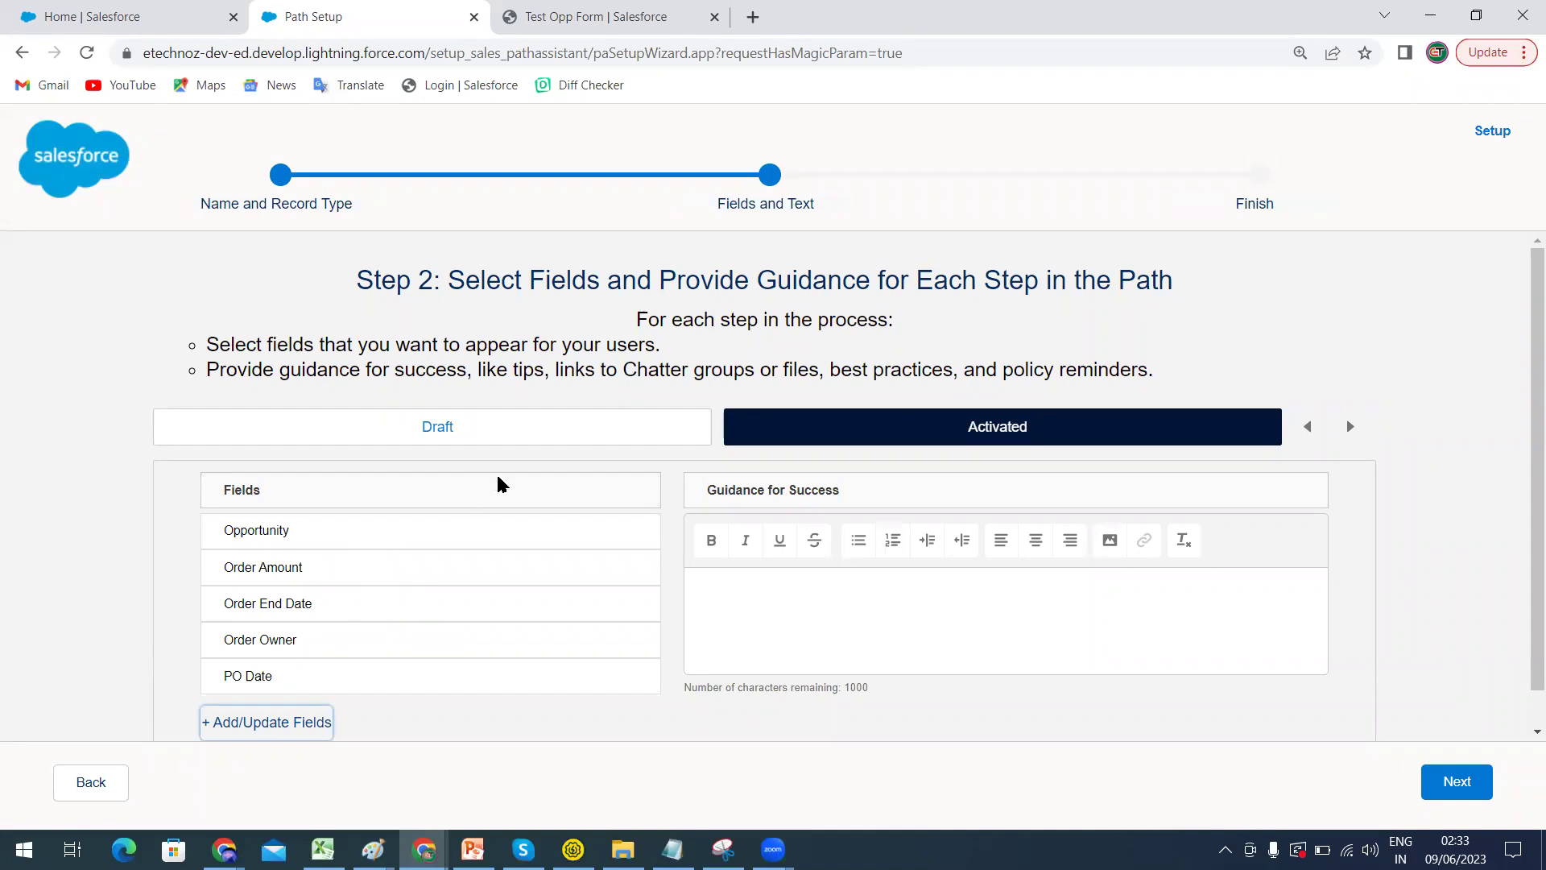
- Continue to the wizard's final stage and activate the path
scroll(1369, 732, "down", 1)
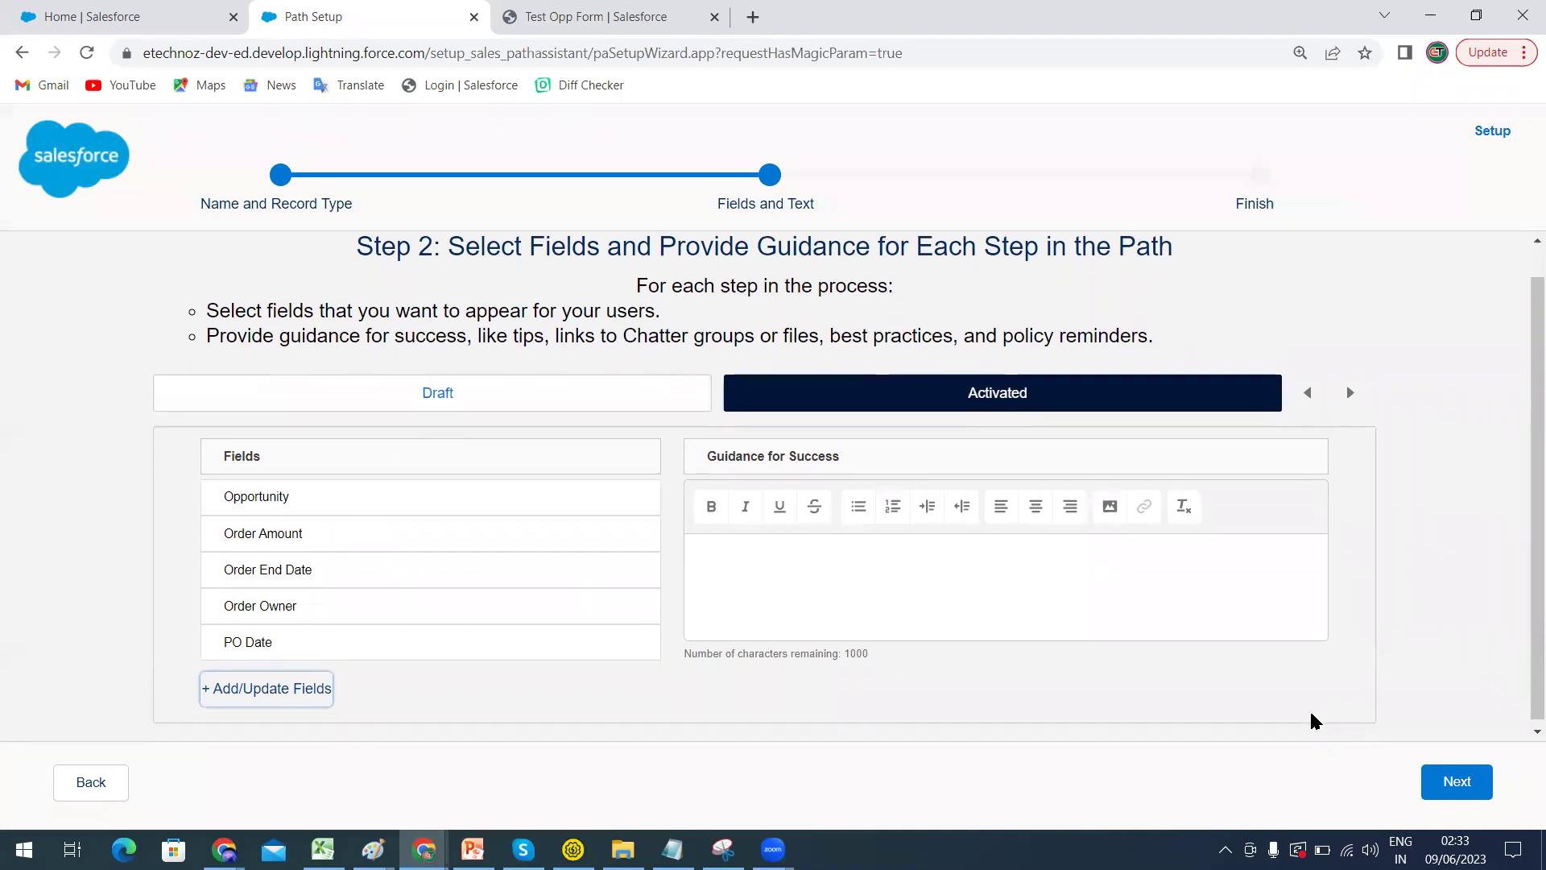
left_click(1459, 783)
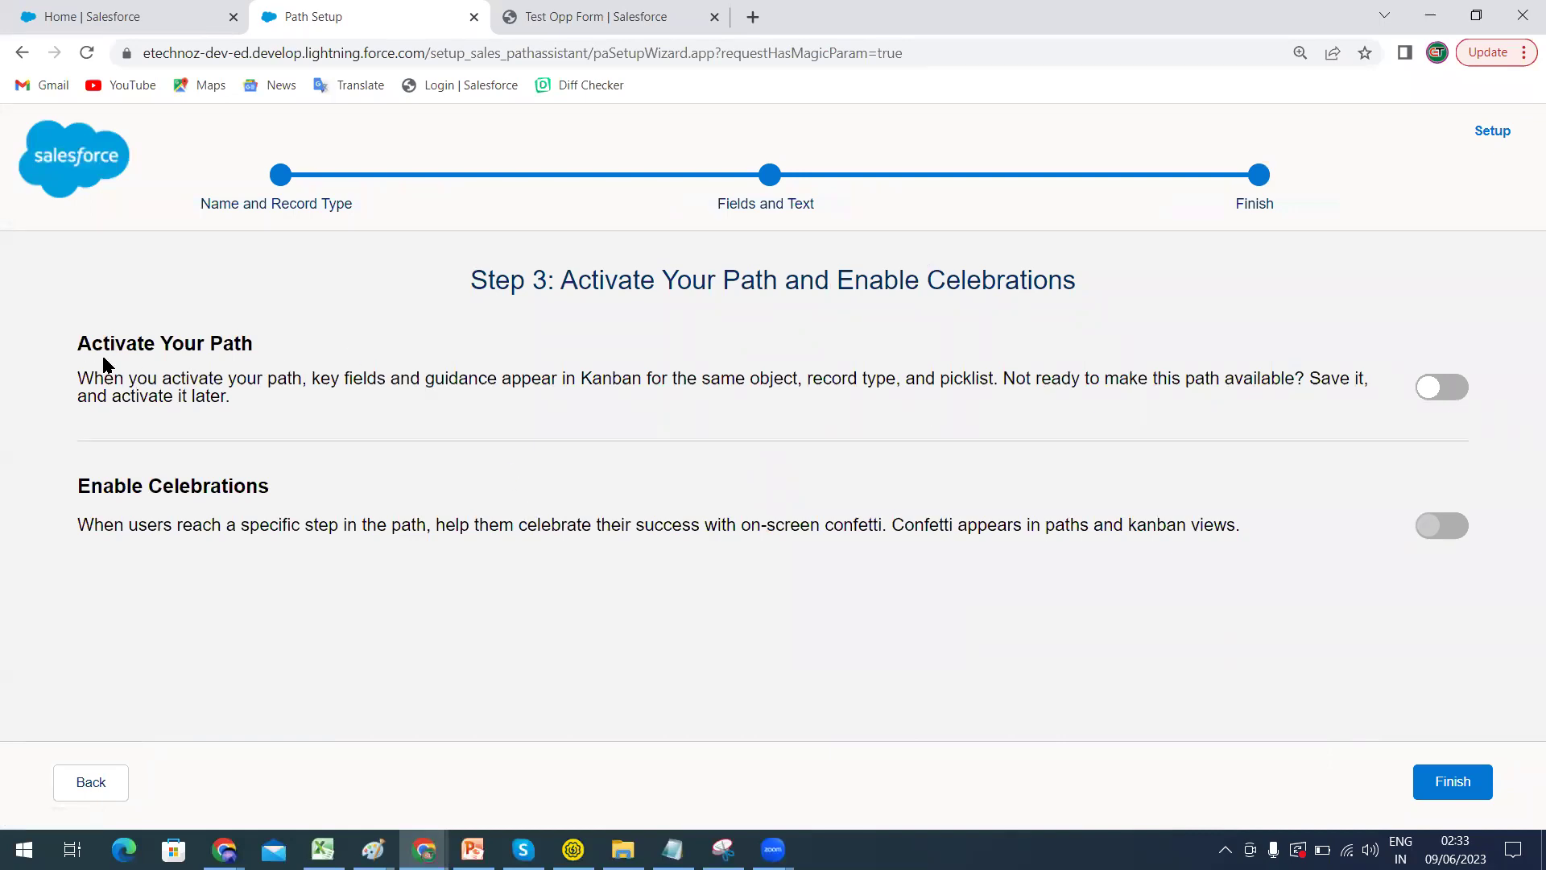
left_click_drag(79, 344, 278, 355)
left_click(230, 353)
left_click(1449, 401)
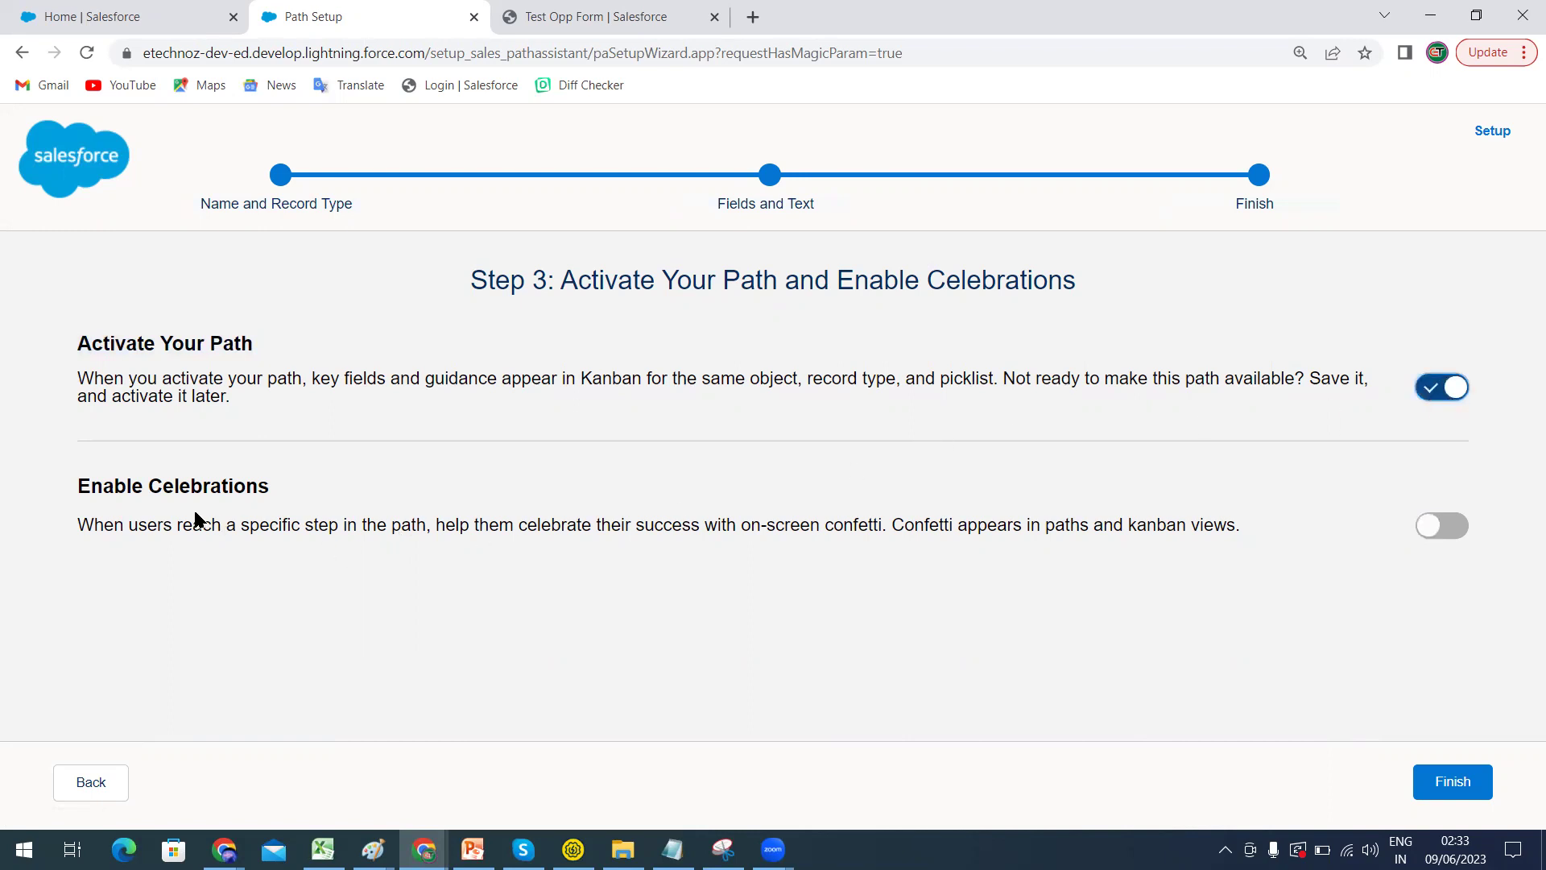
- Enable celebrations for the Activated picklist value with the celebration frequency set to Always
left_click_drag(78, 489, 282, 489)
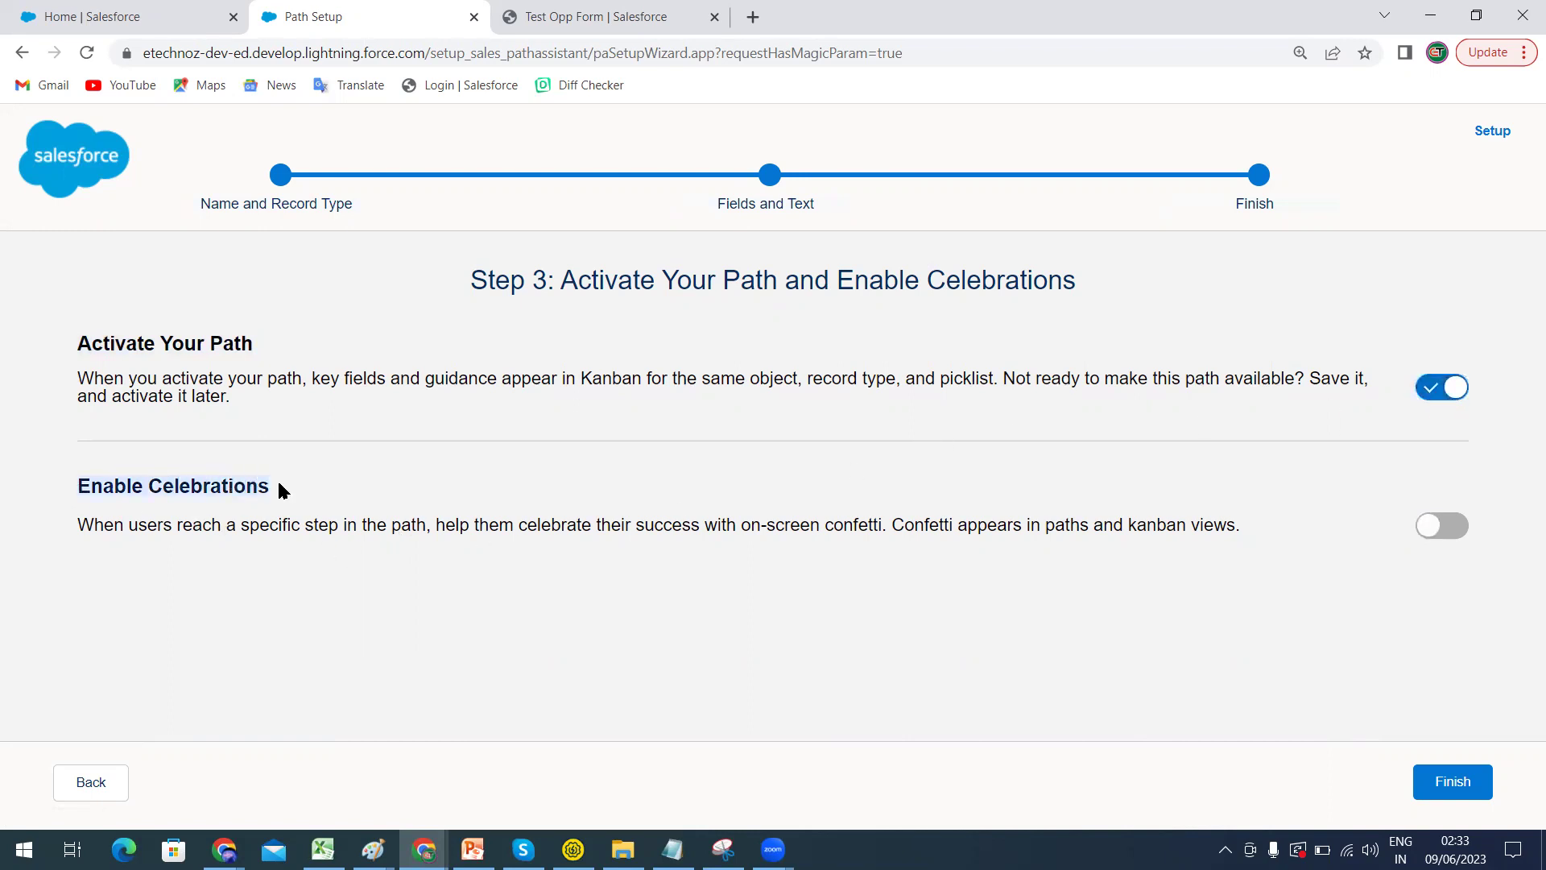
left_click(253, 552)
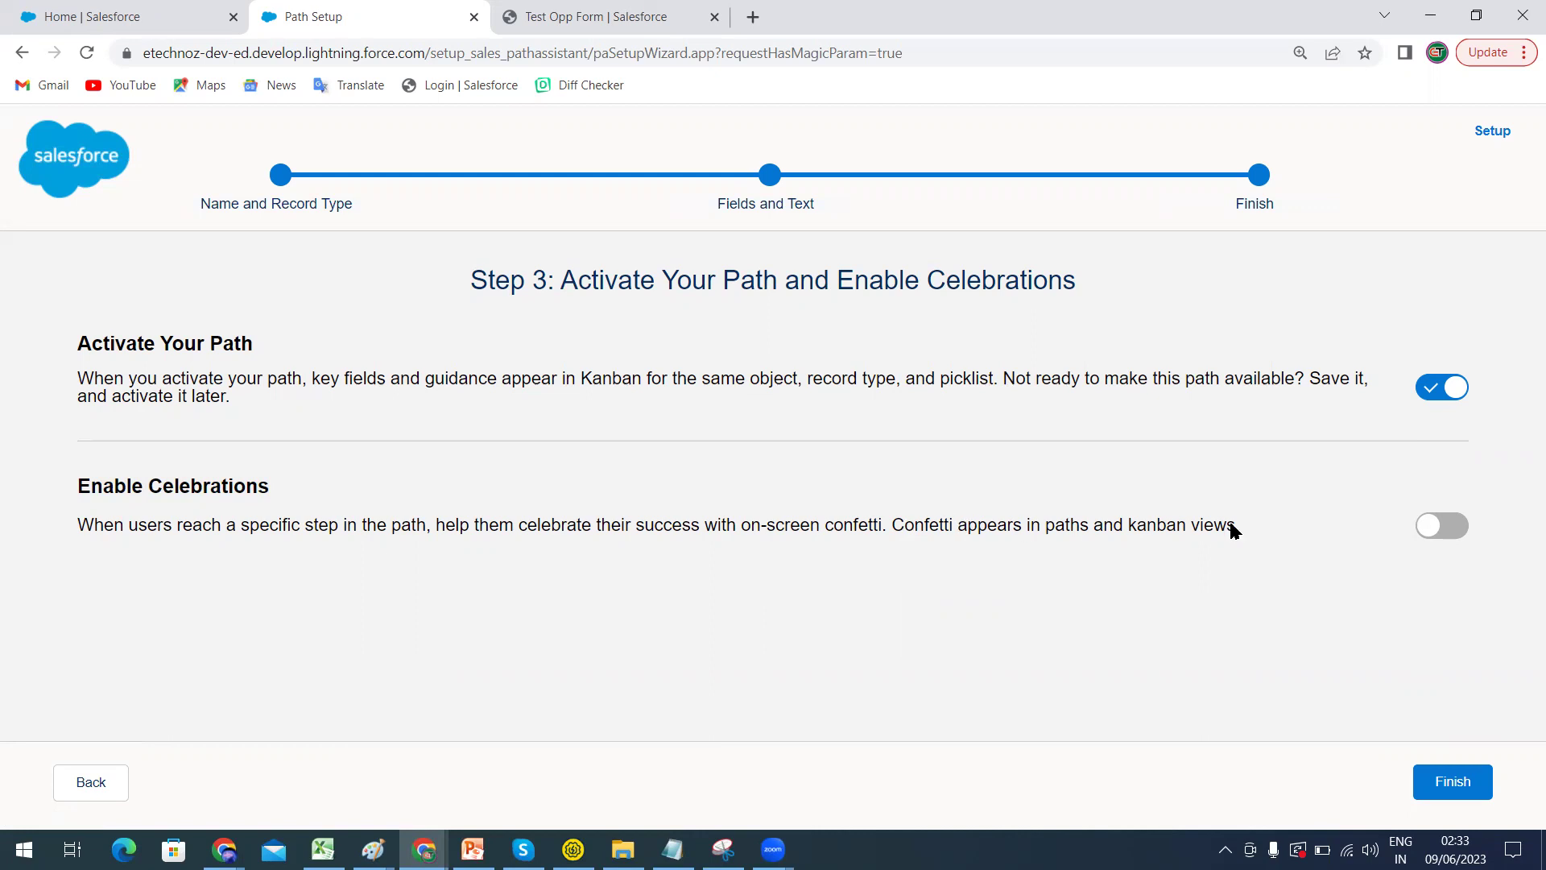
left_click(1453, 536)
scroll(596, 547, "down", 3)
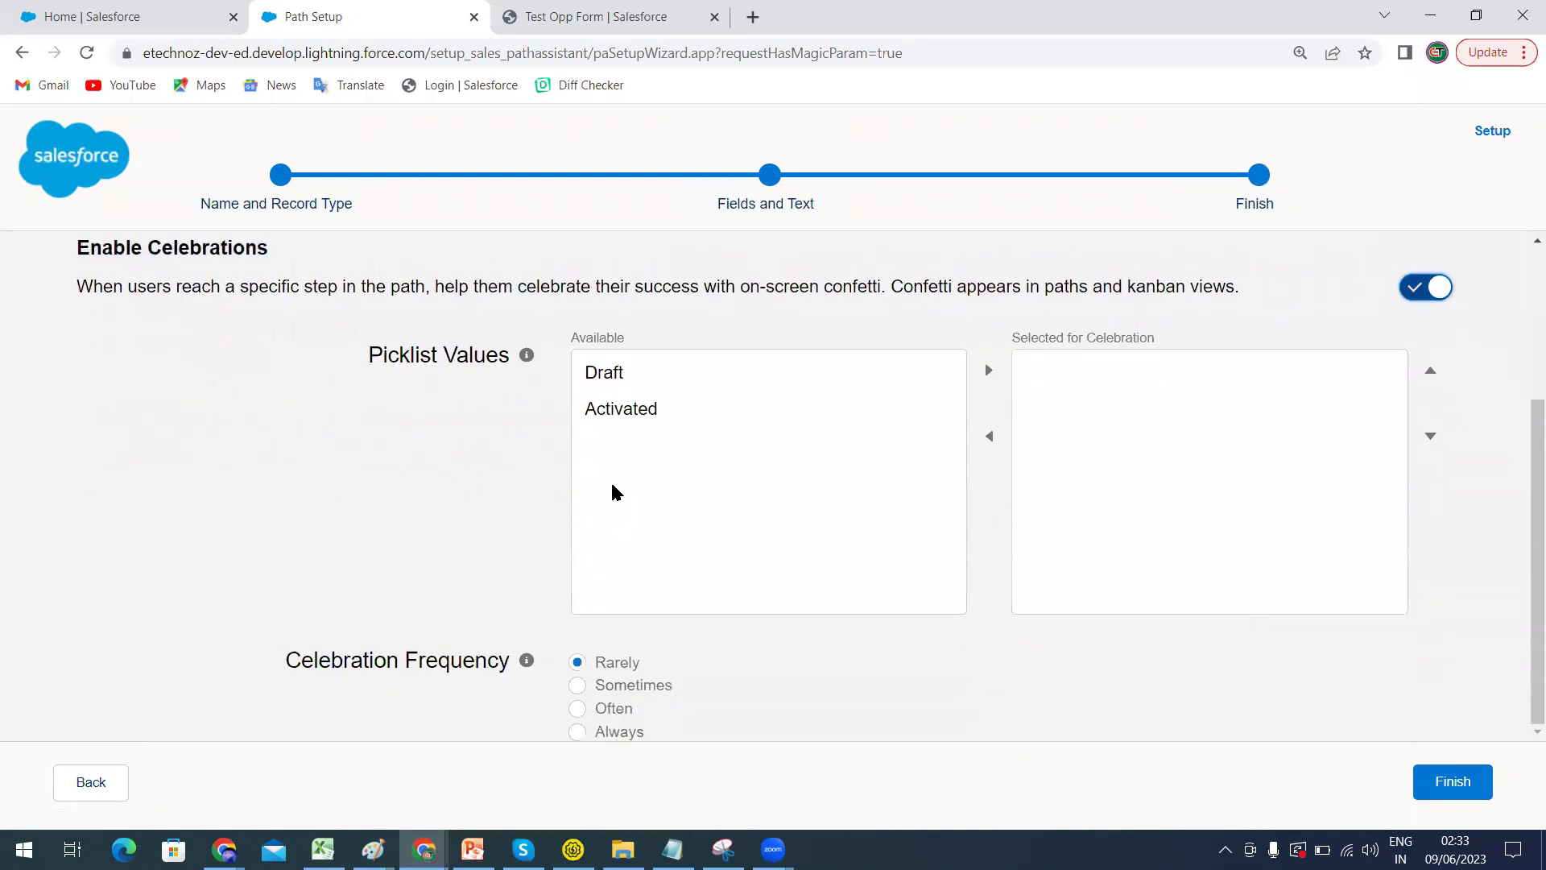
left_click(652, 383)
left_click(640, 409)
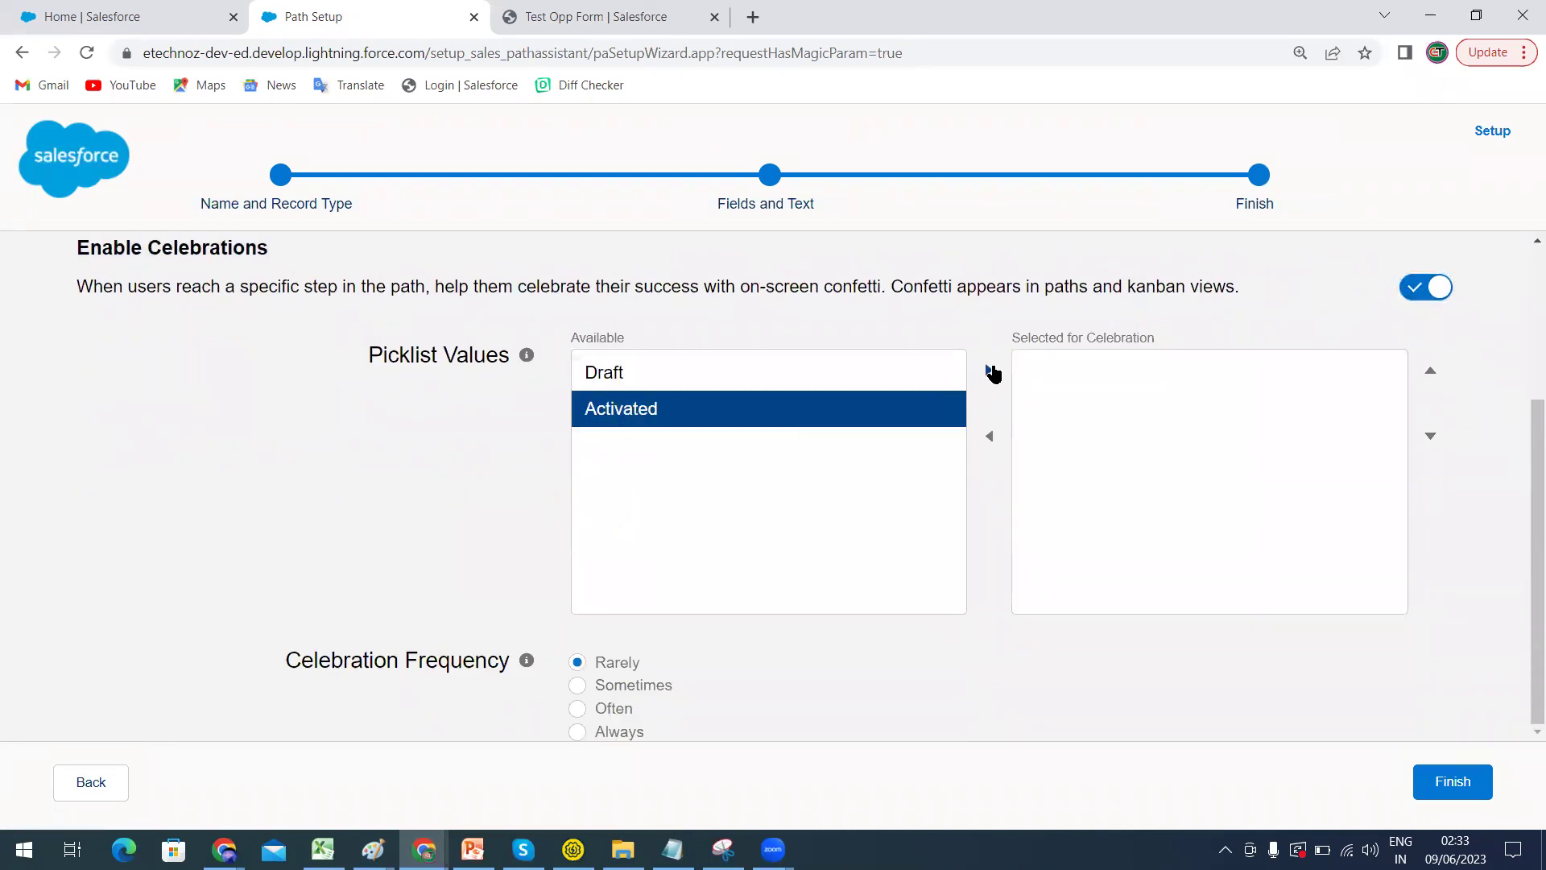
left_click(990, 370)
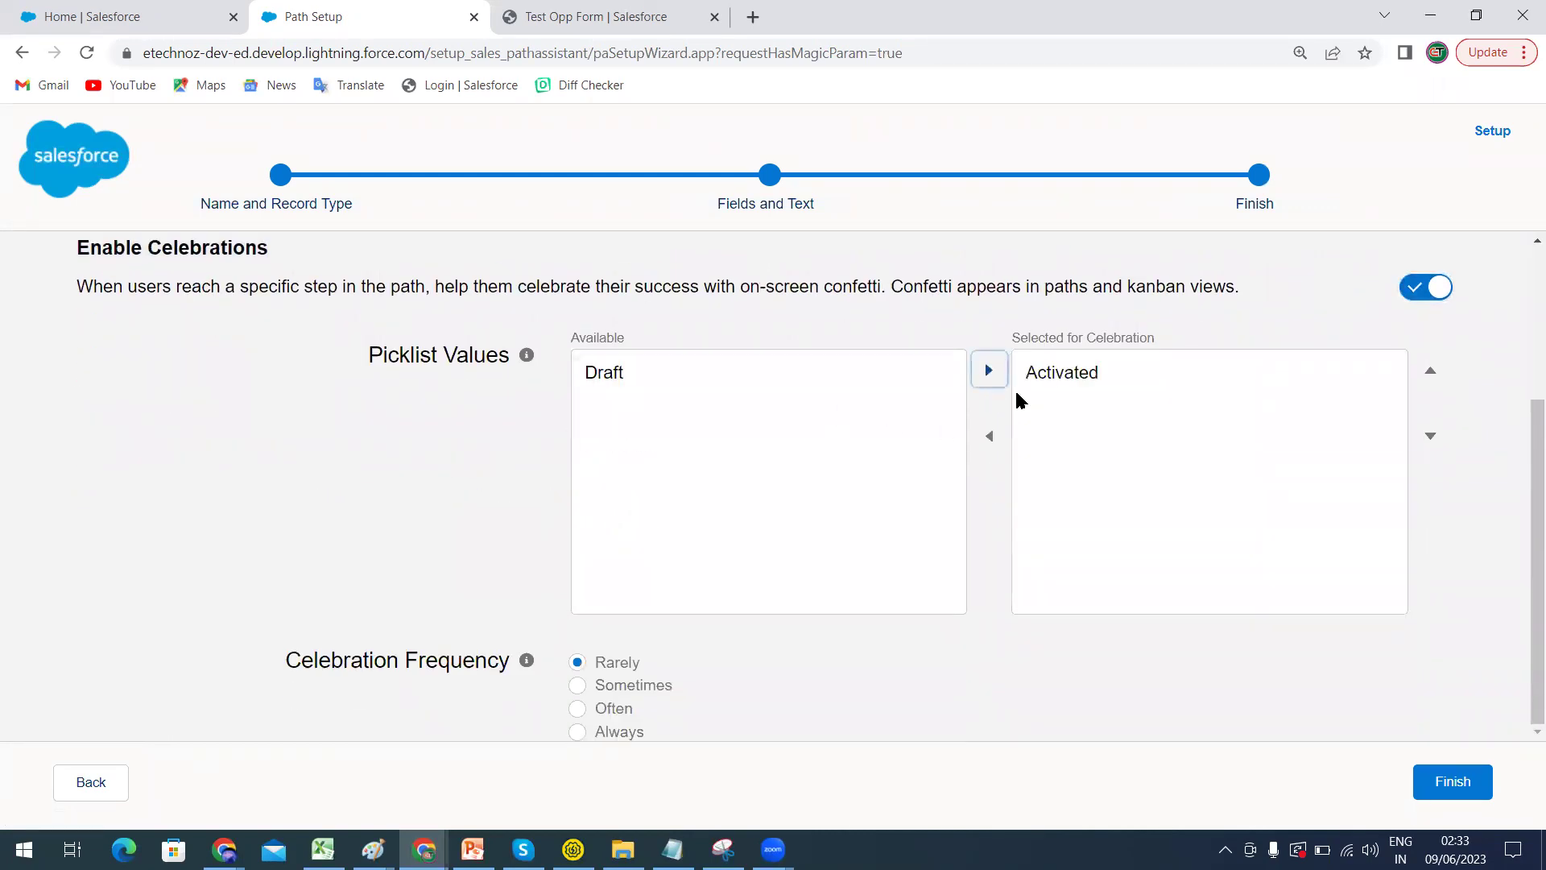
left_click(579, 733)
- Review the activation and celebration settings, finish the path setup, and check Dev Stage Order Path in the path list
scroll(491, 467, "up", 3)
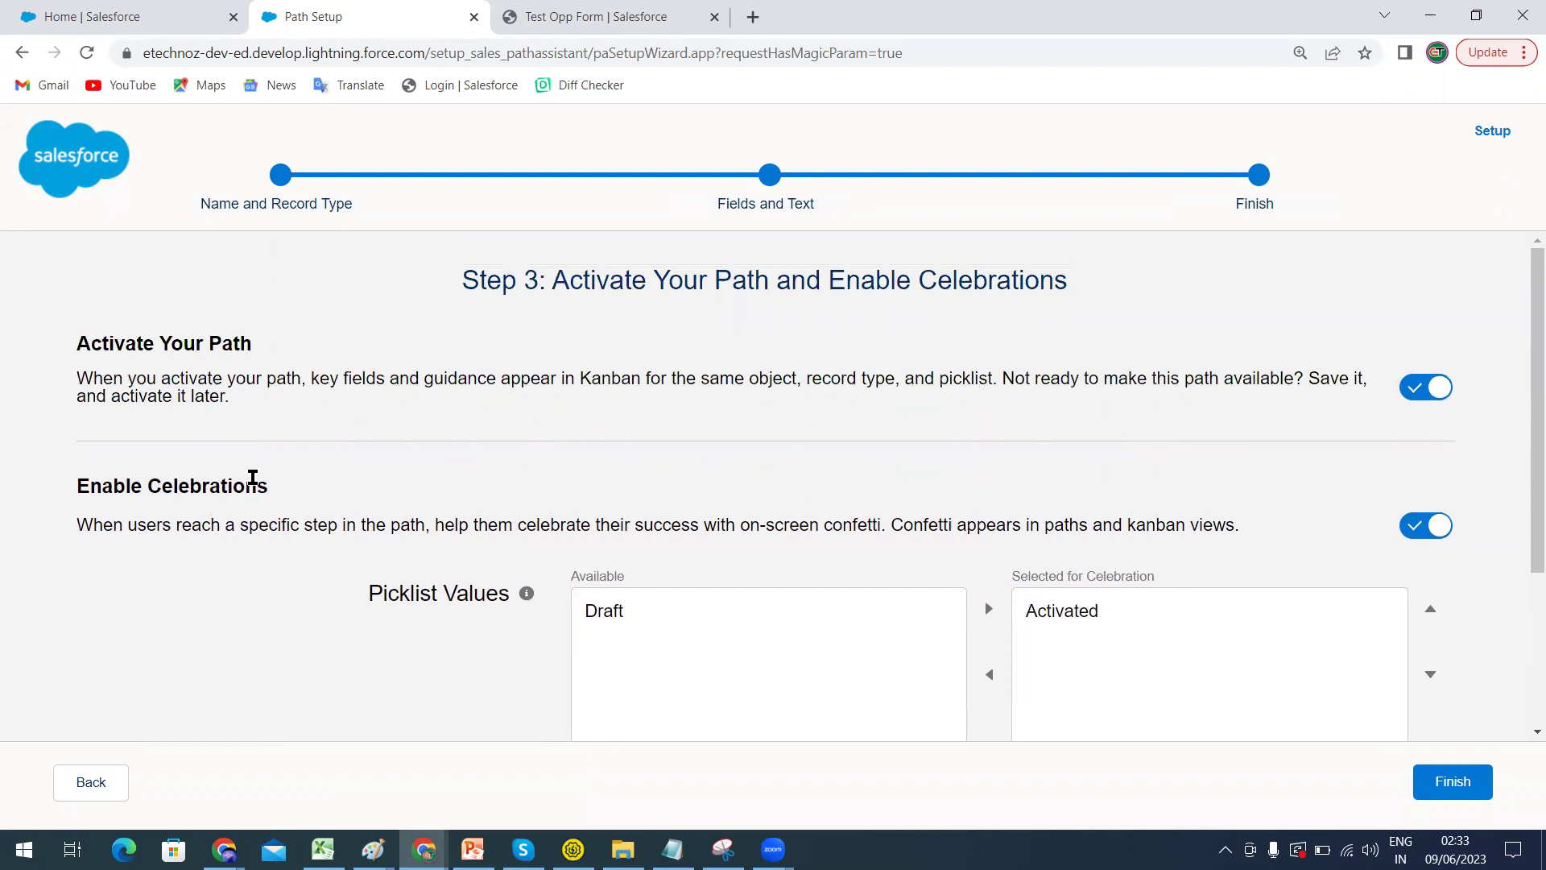
scroll(1028, 638, "down", 3)
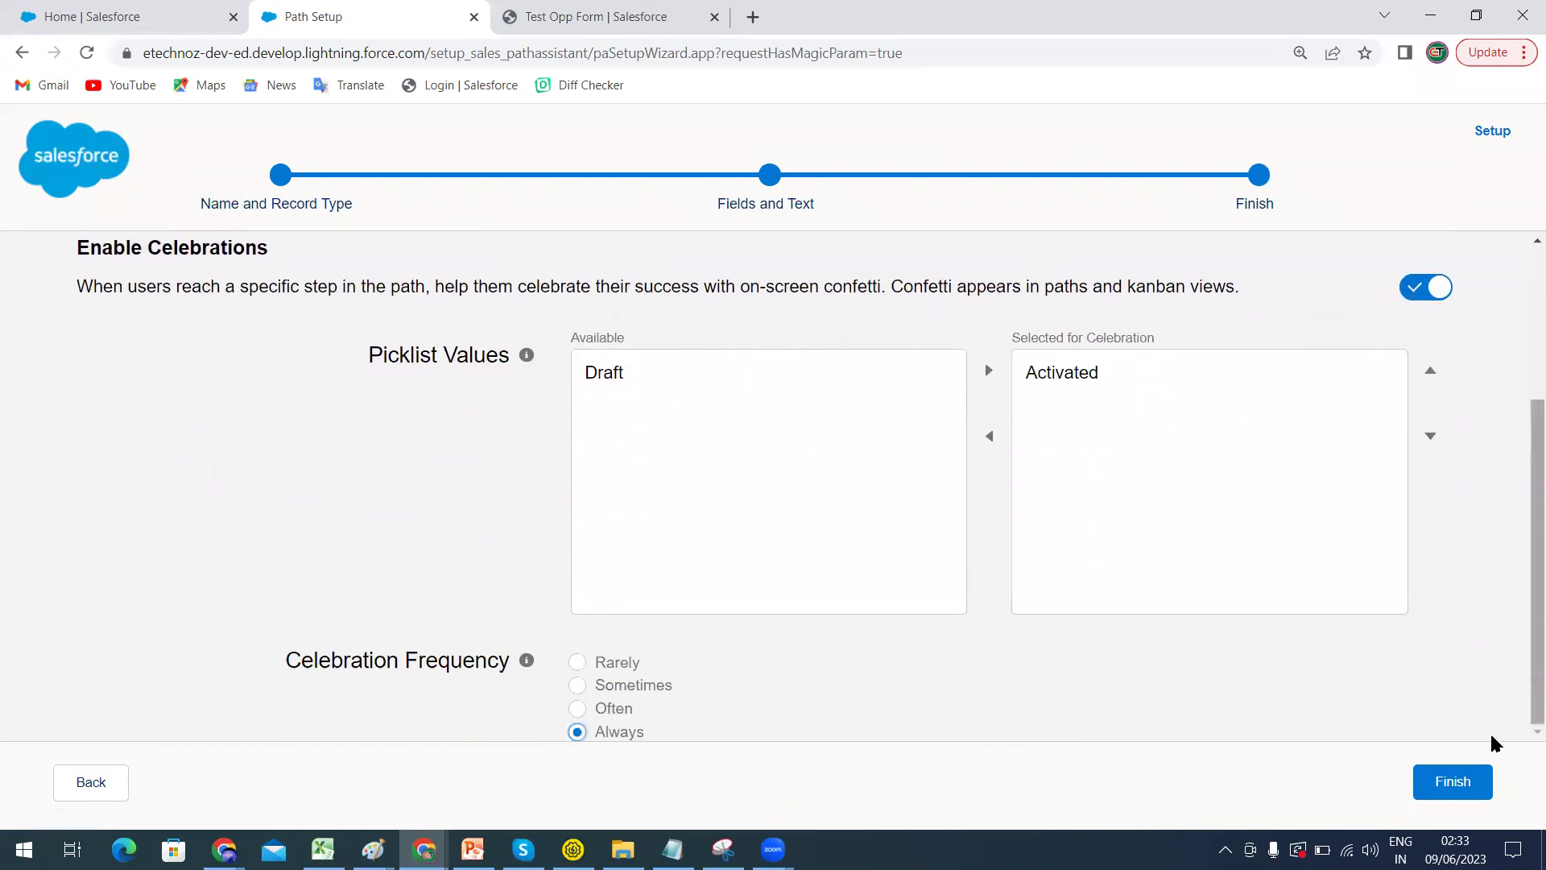
left_click(1447, 783)
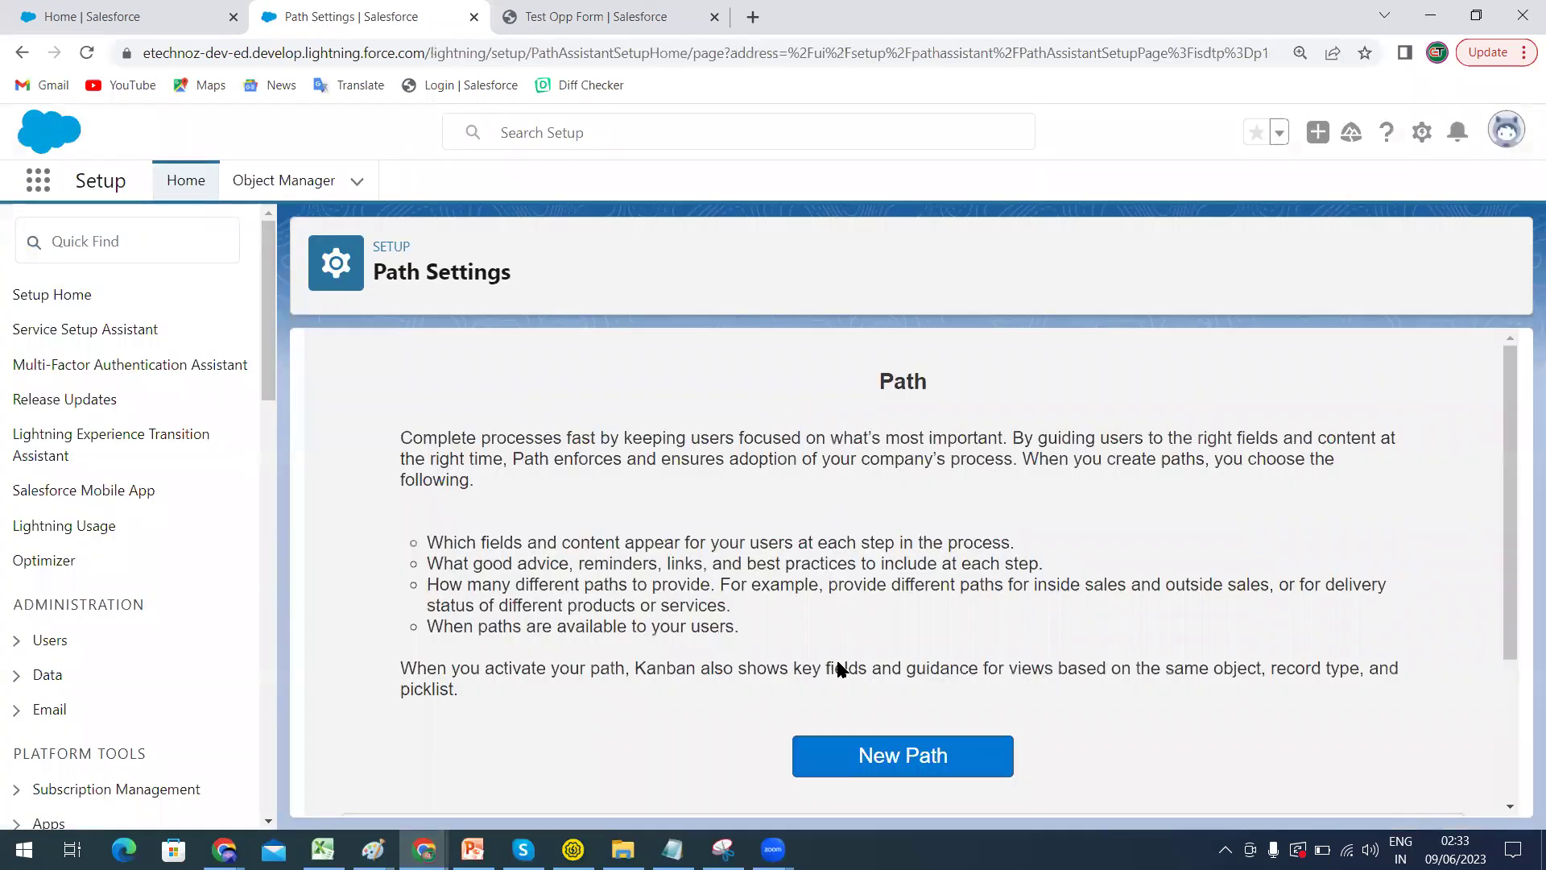
scroll(757, 717, "down", 3)
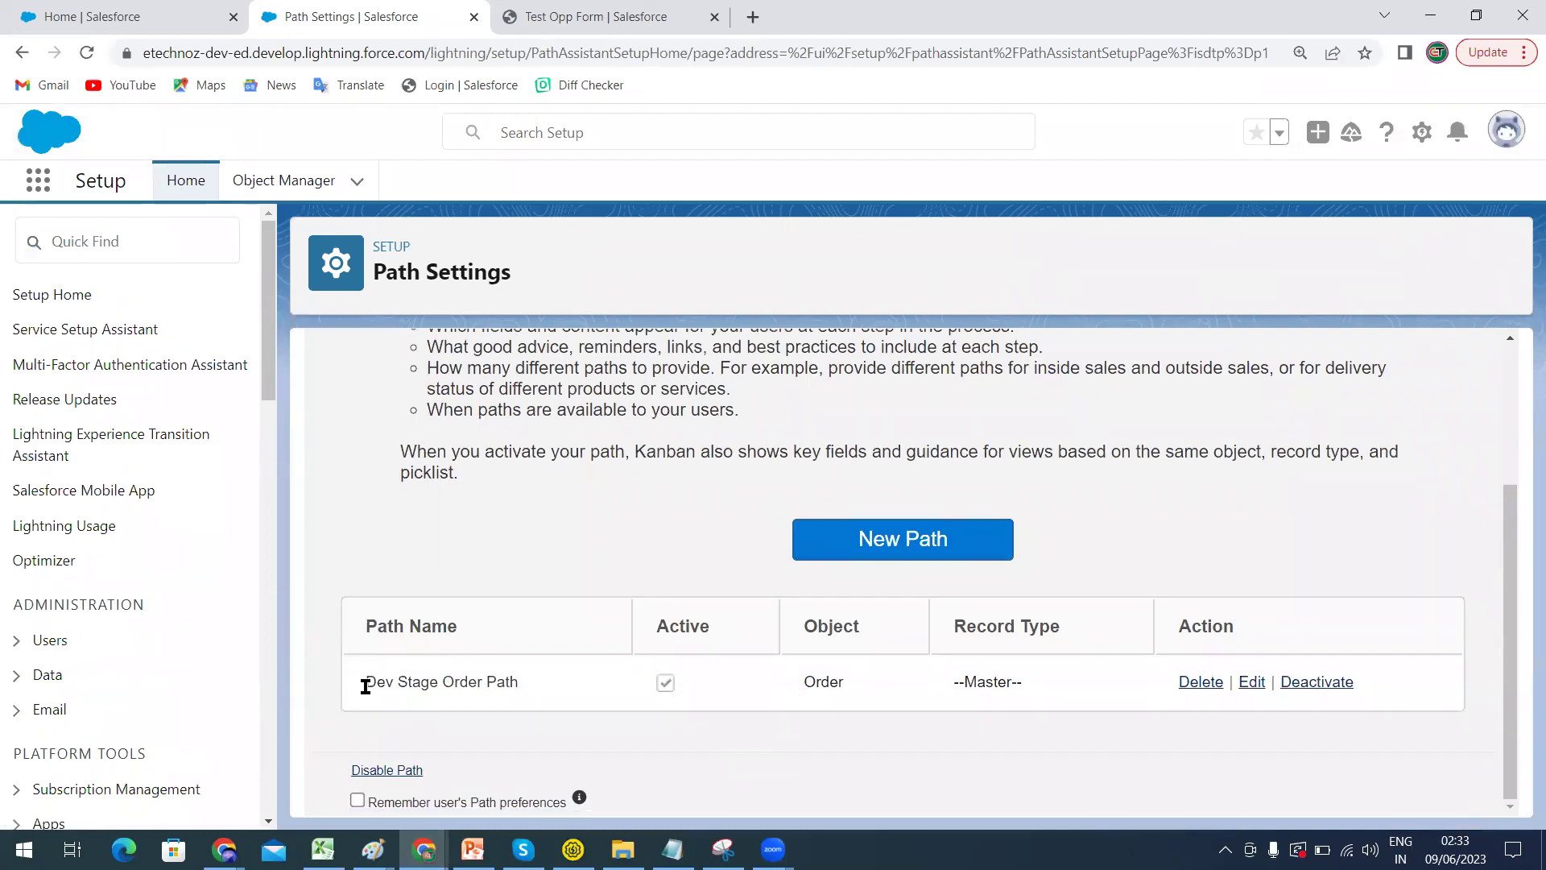
- Return to the Test Opp Form page in eTechnoz App and open the Orders object
left_click(688, 20)
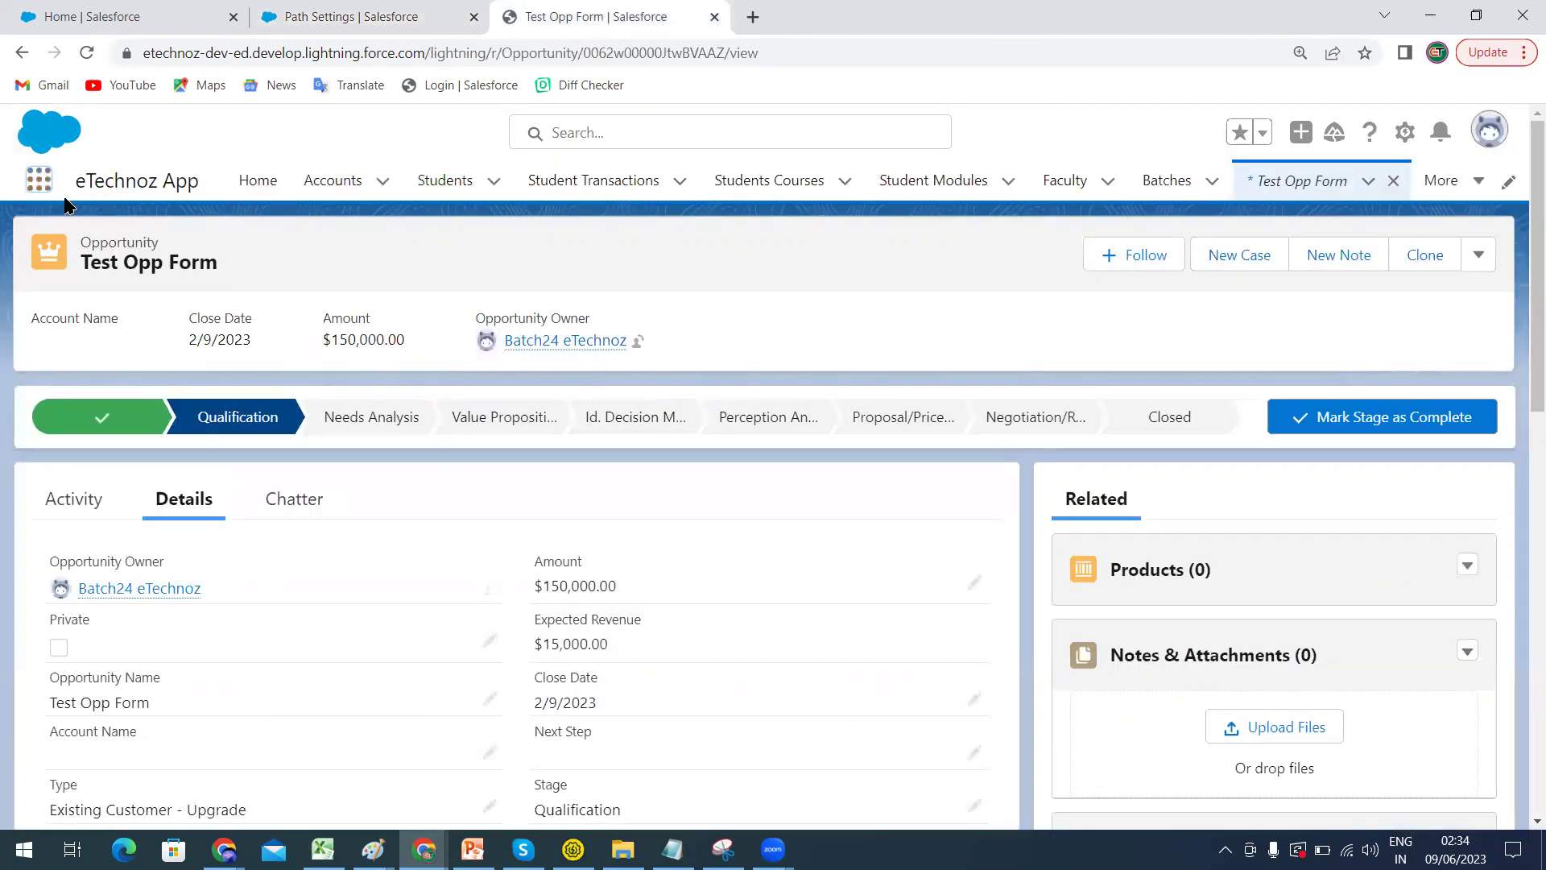
left_click(39, 180)
type("order")
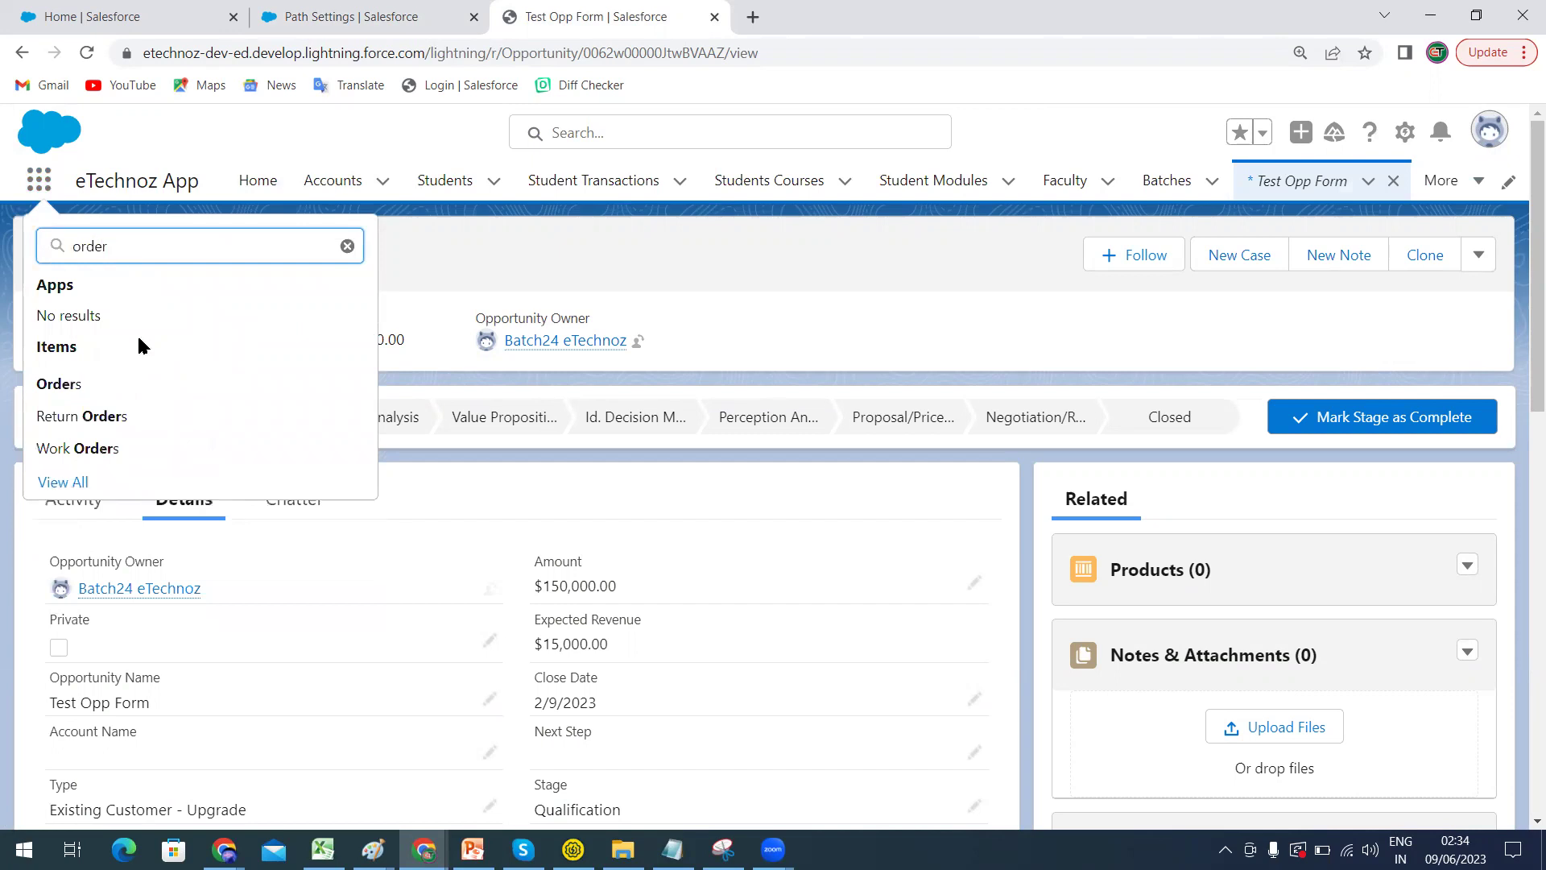
left_click(77, 383)
- Check the All Orders, All Activated Orders and All Draft Orders list views for existing orders
left_click(171, 274)
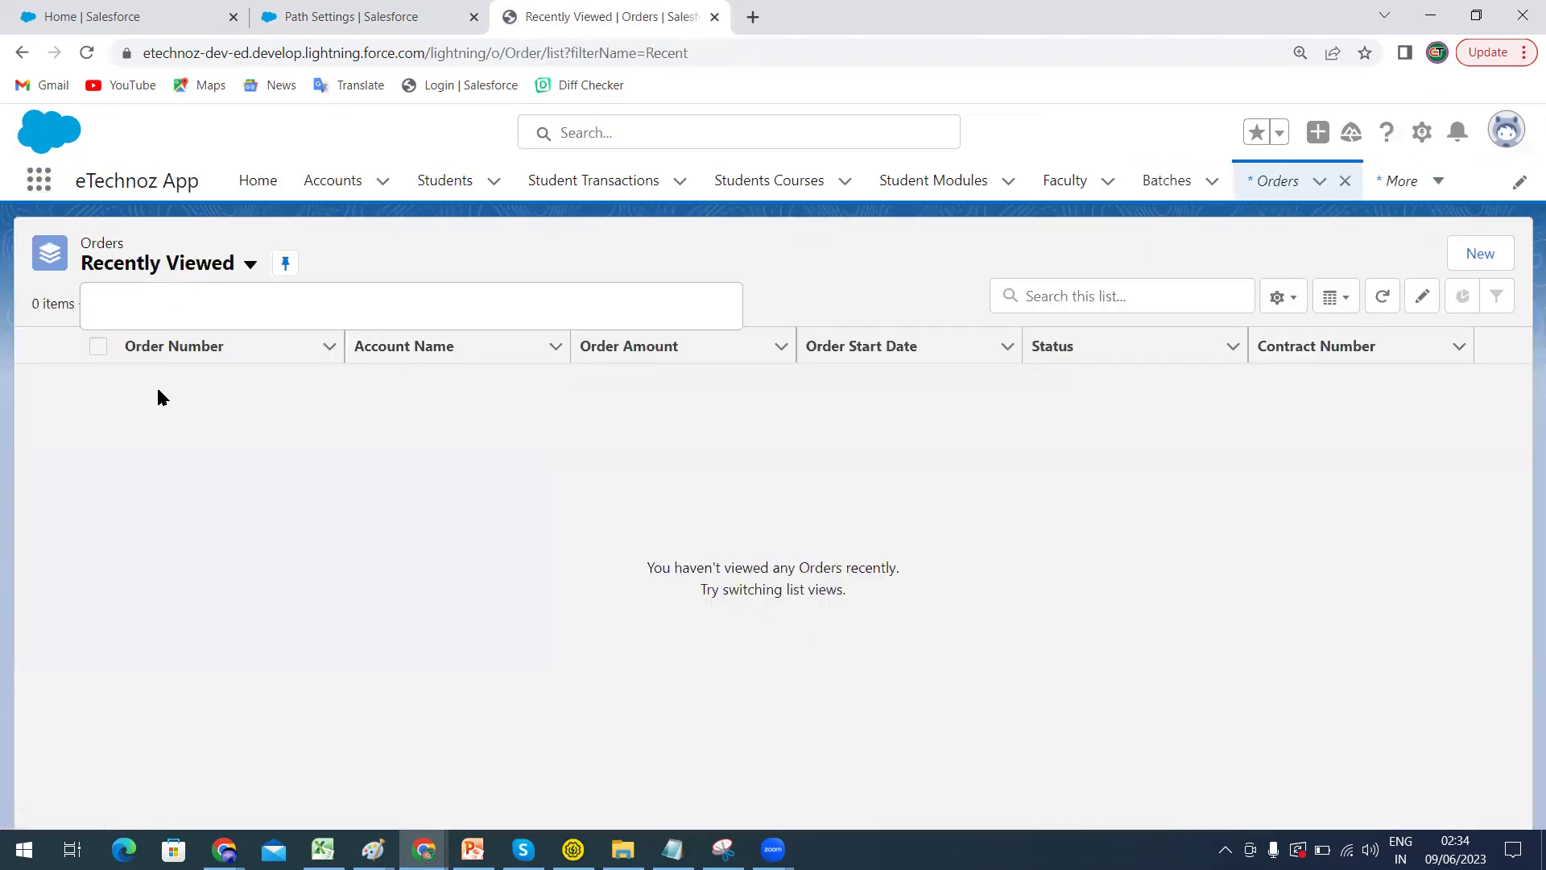
left_click(282, 423)
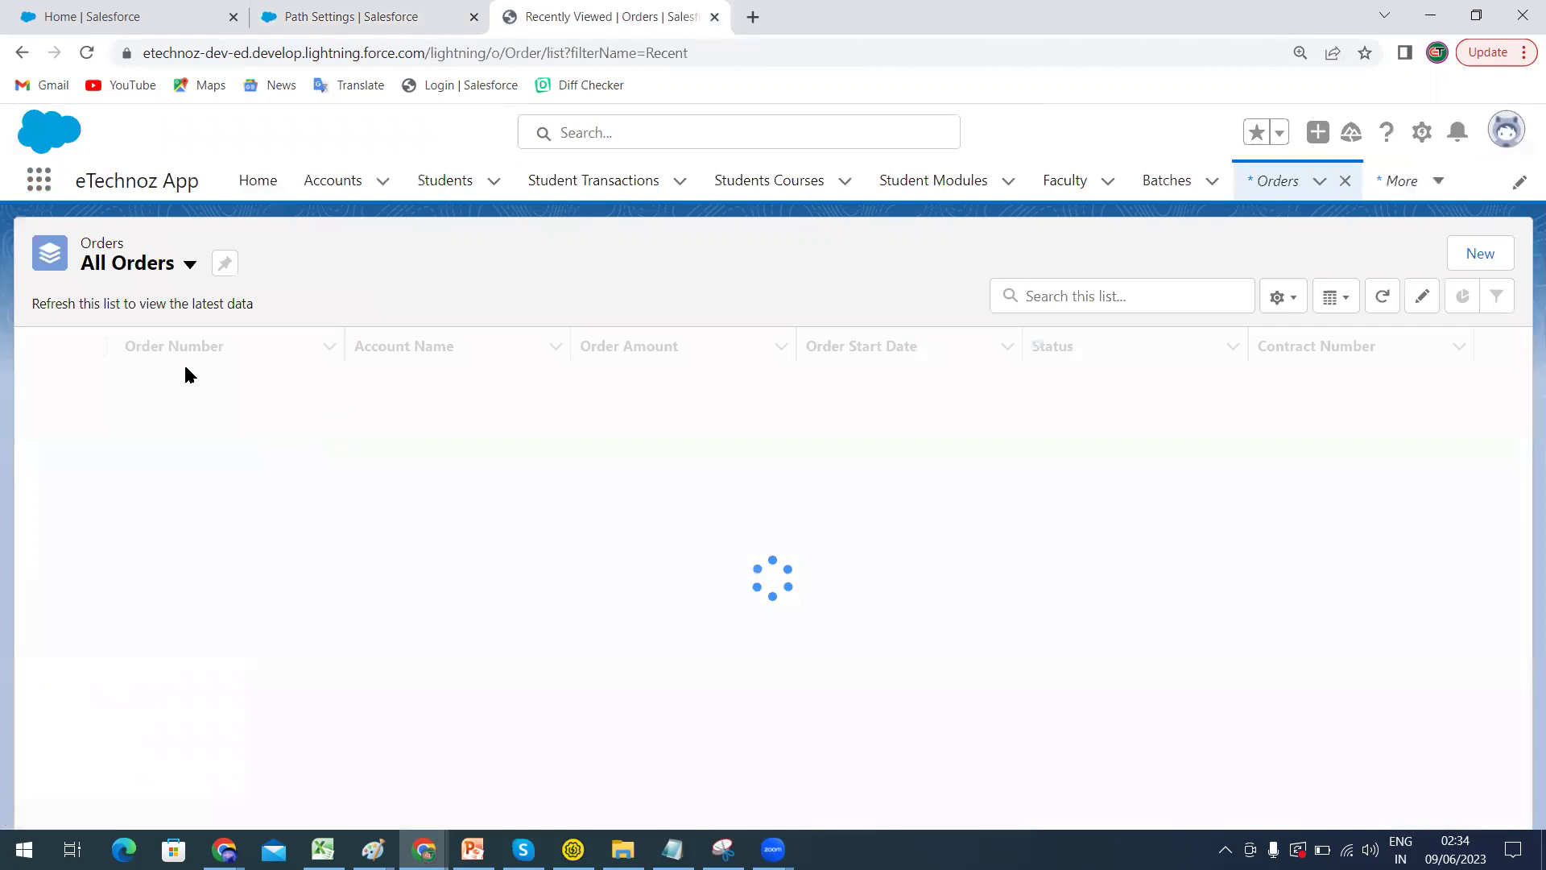
left_click(161, 271)
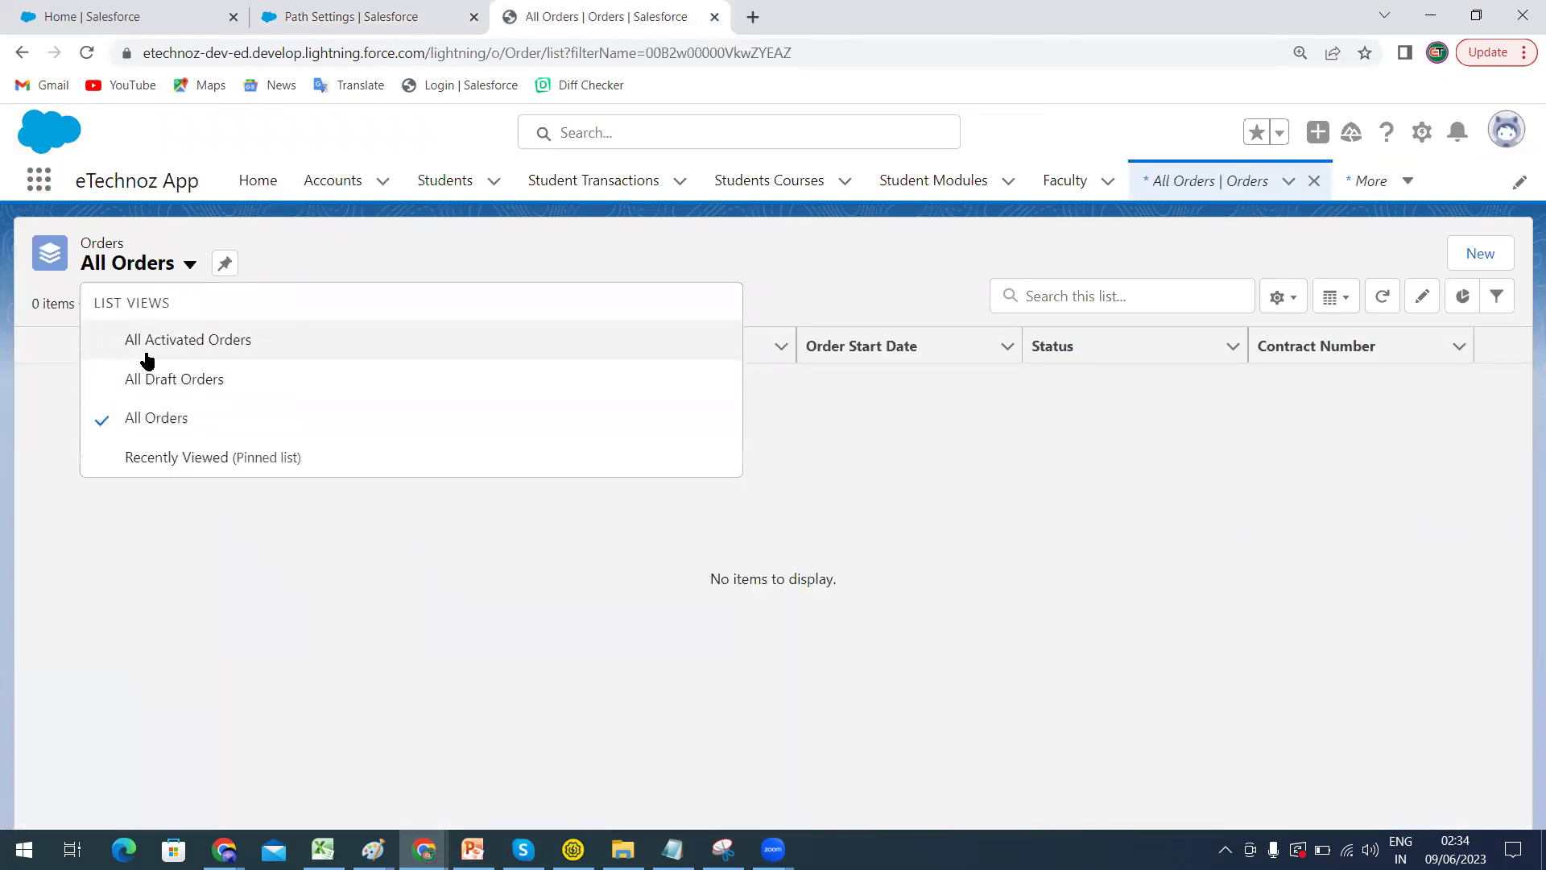
left_click(165, 346)
left_click(178, 271)
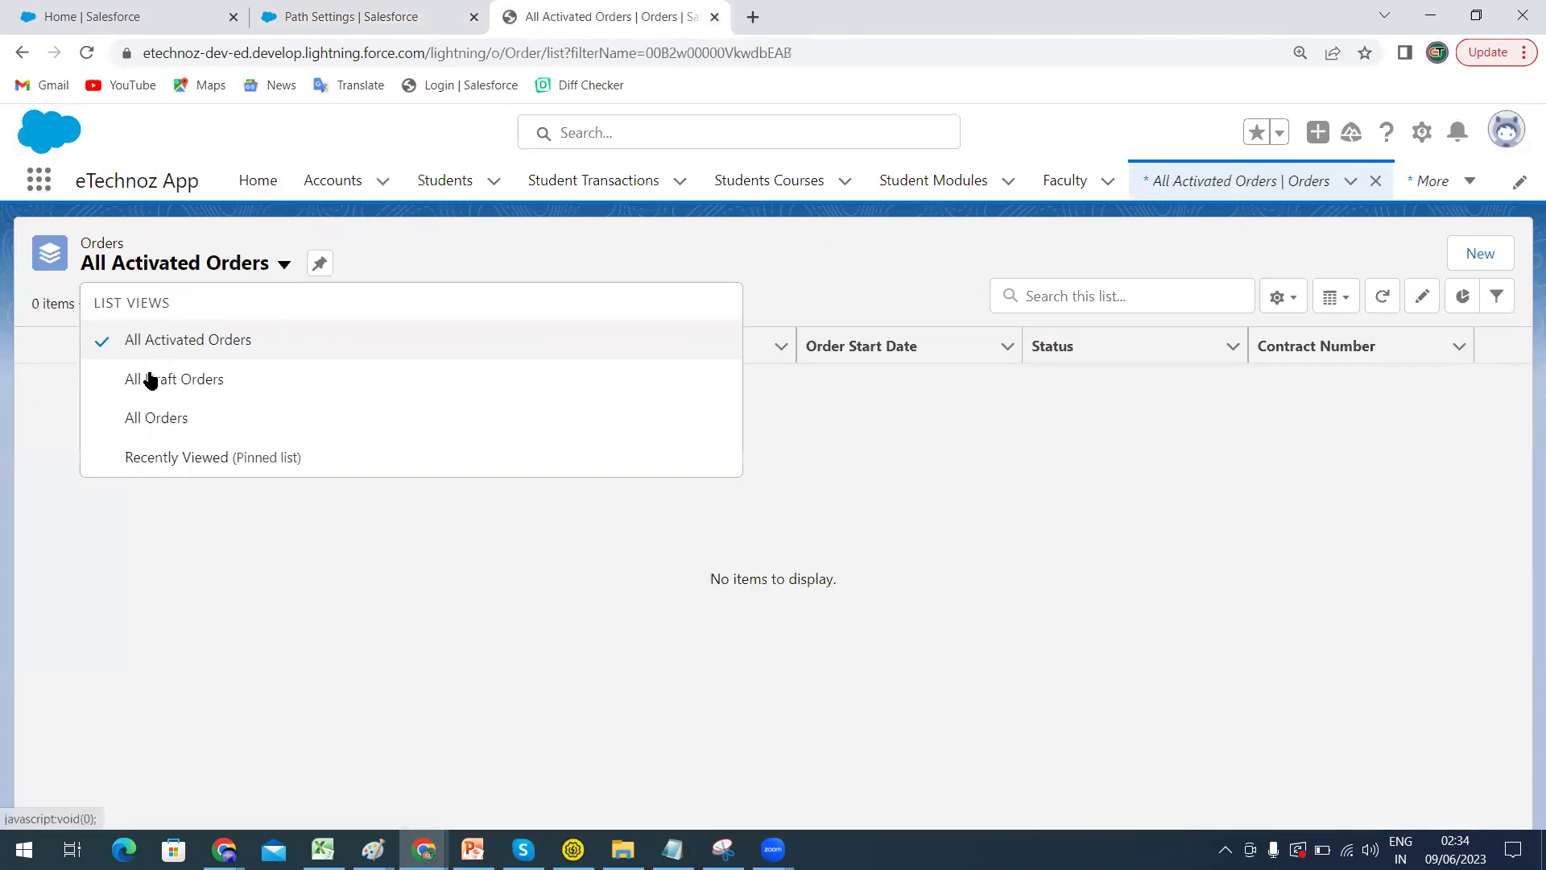
left_click(148, 378)
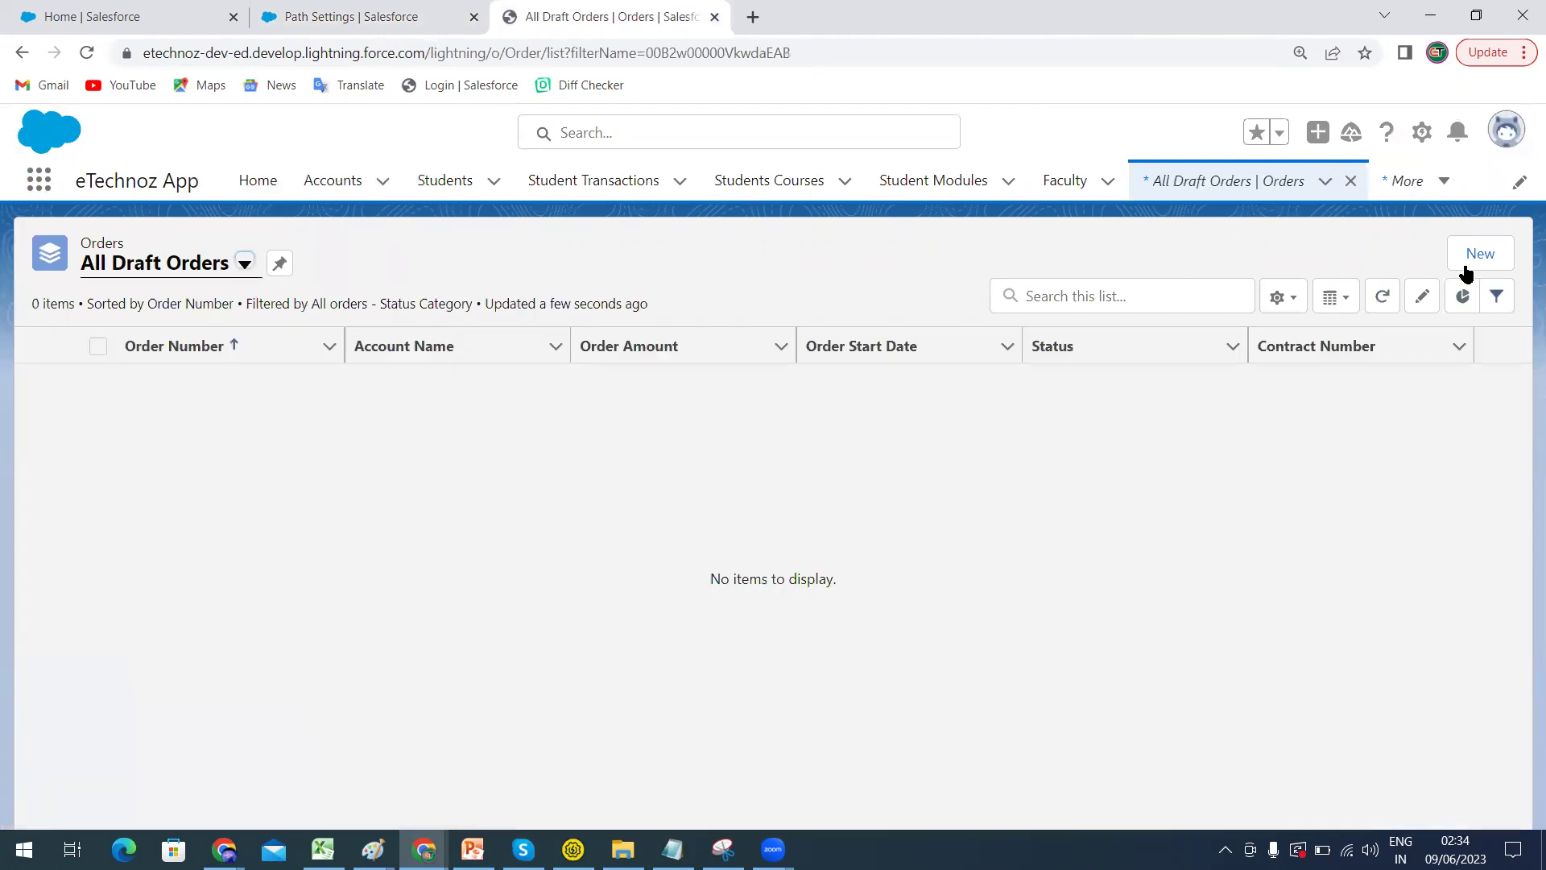
left_click(1465, 266)
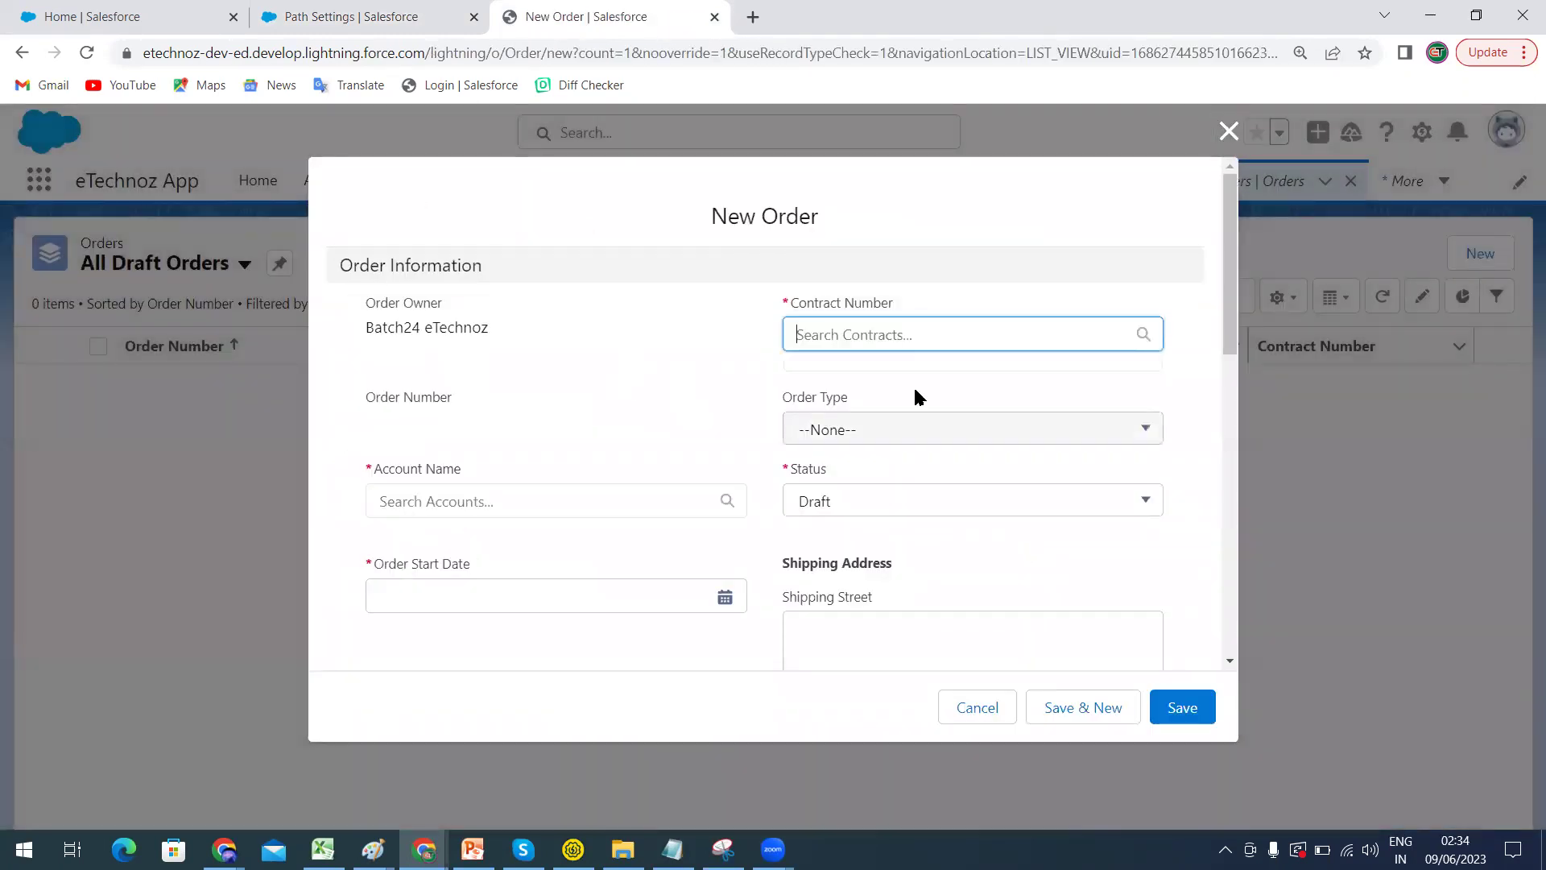
type("test")
left_click(665, 387)
scroll(767, 477, "down", 5)
scroll(750, 483, "up", 5)
left_click(476, 525)
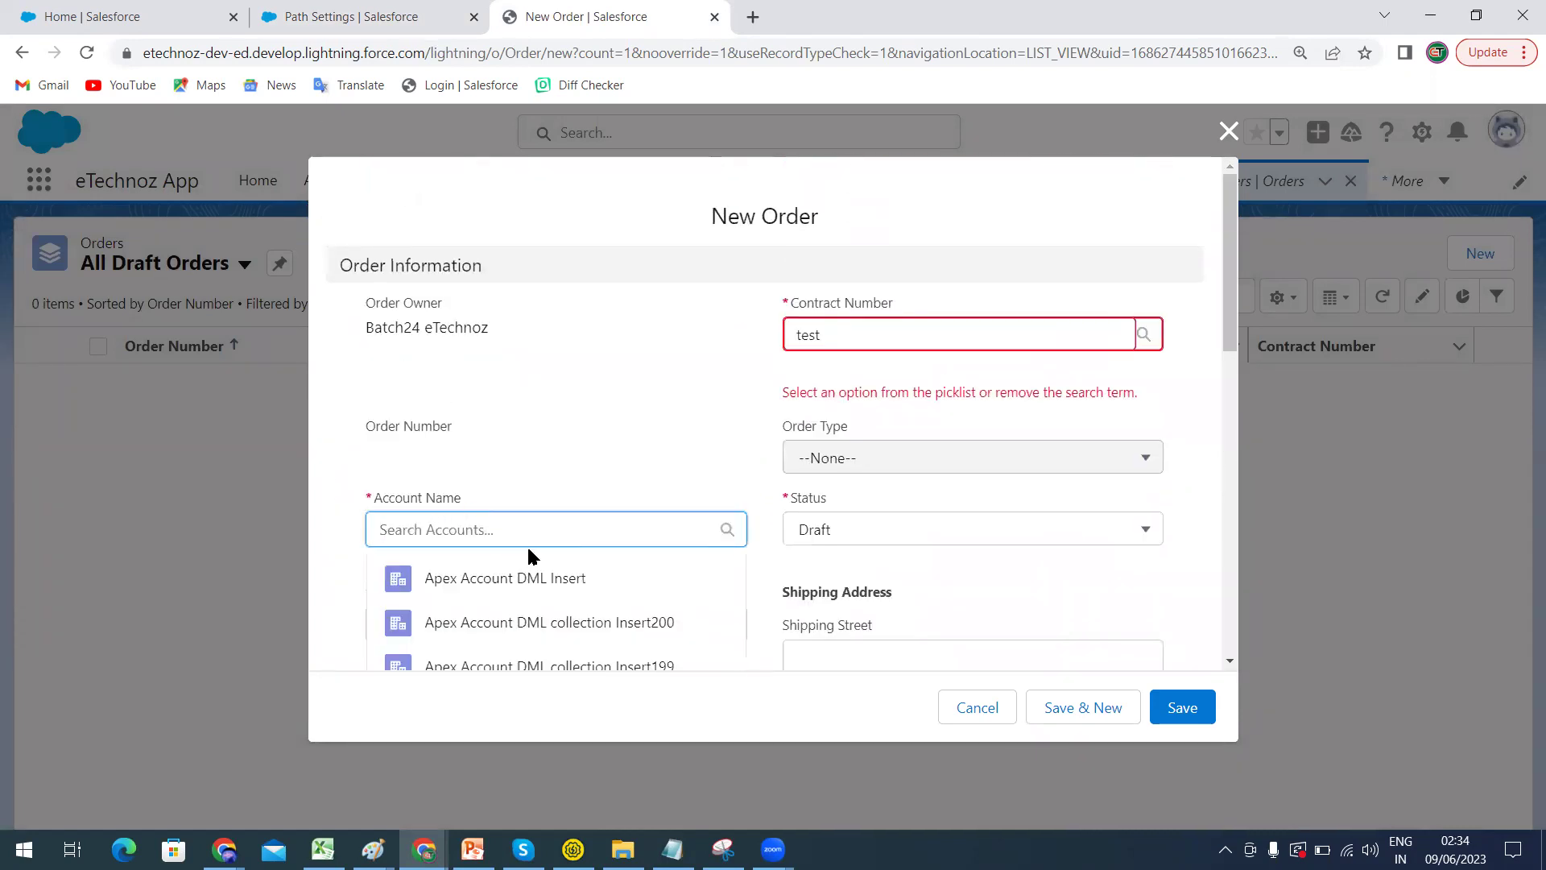
left_click(504, 574)
scroll(665, 440, "down", 2)
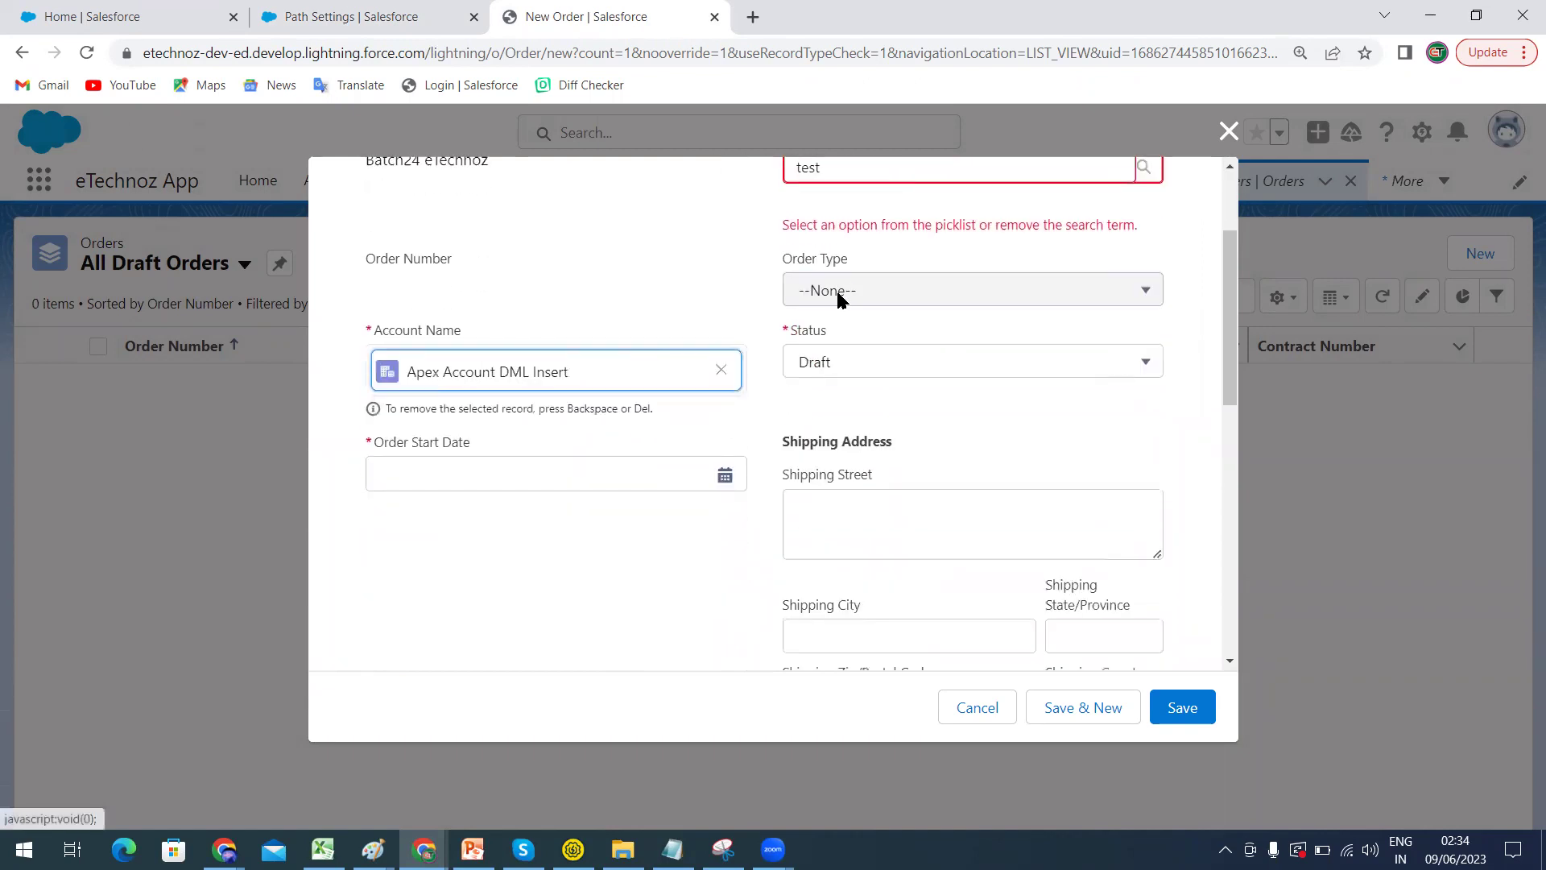
scroll(780, 491, "down", 9)
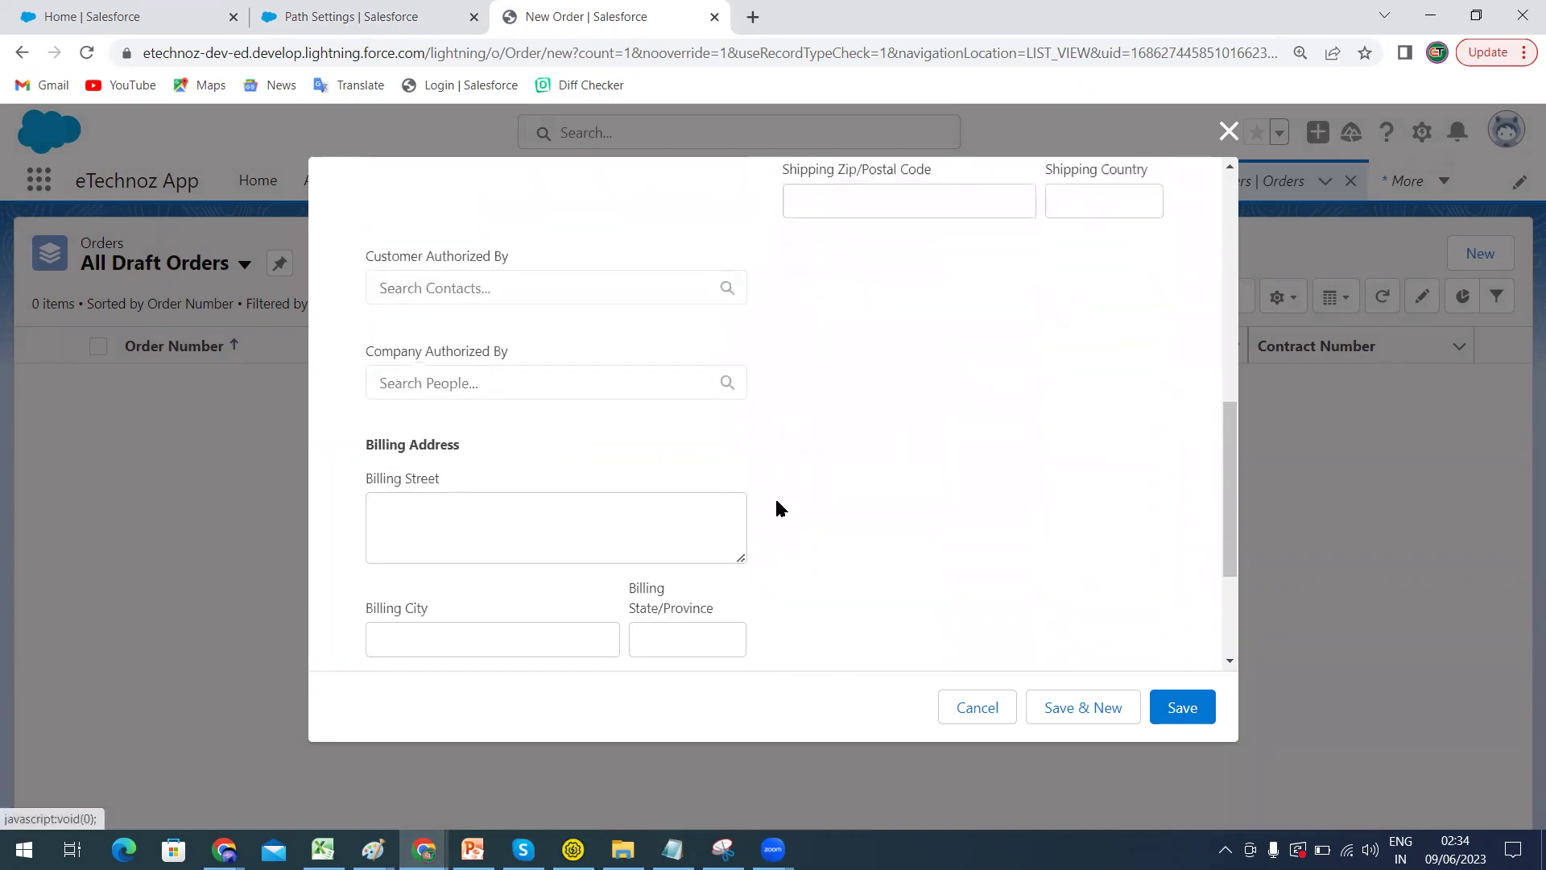
scroll(773, 467, "up", 7)
scroll(761, 415, "up", 4)
left_click(1227, 132)
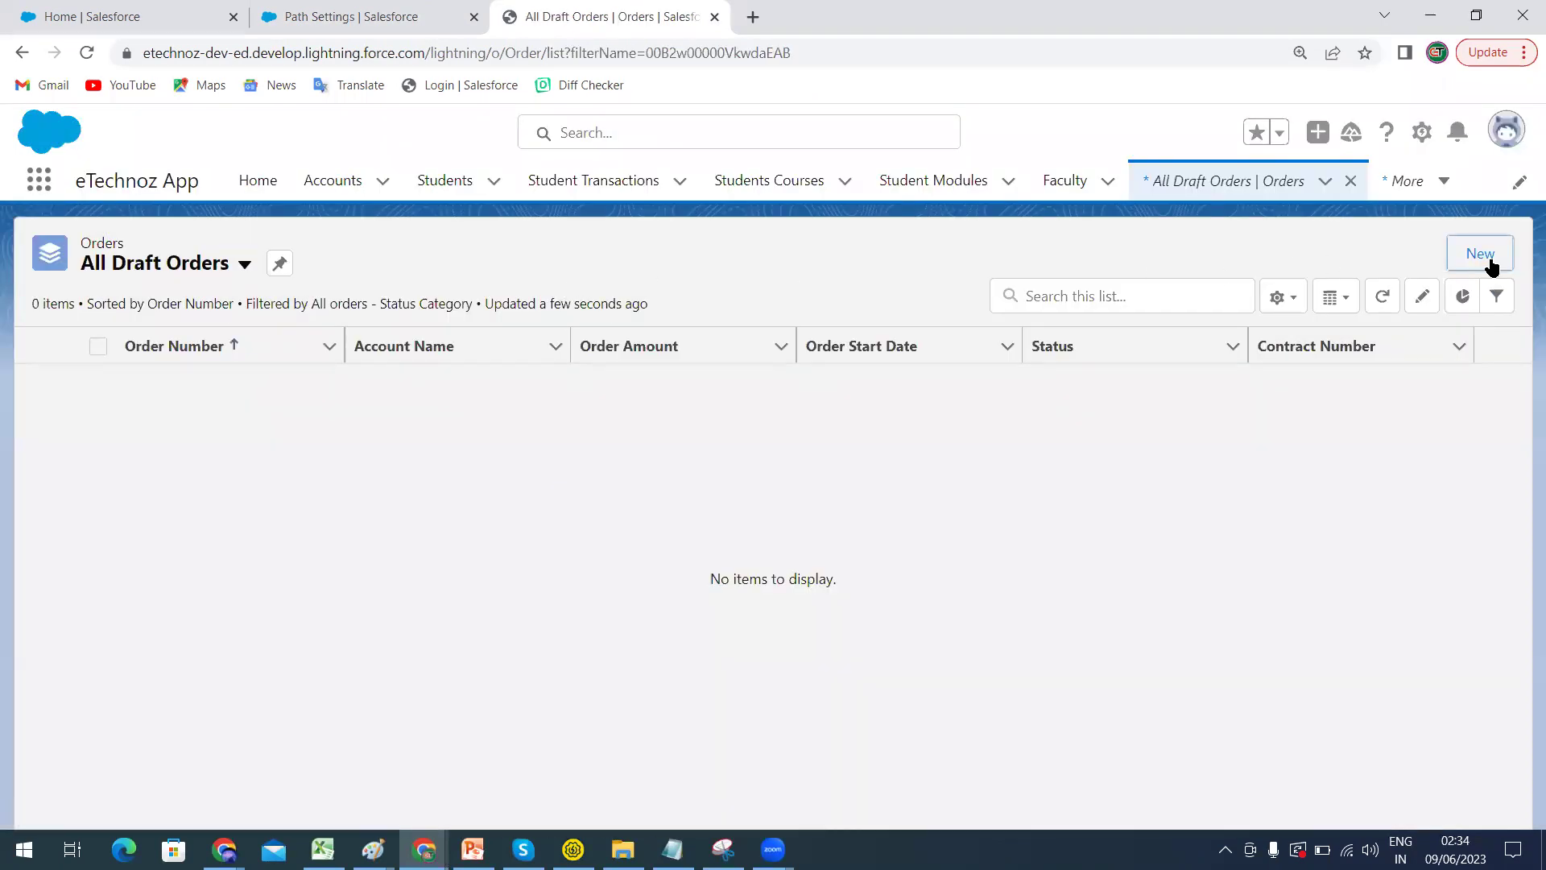
- Find the Contracts object and open it in a separate browser tab
left_click(38, 179)
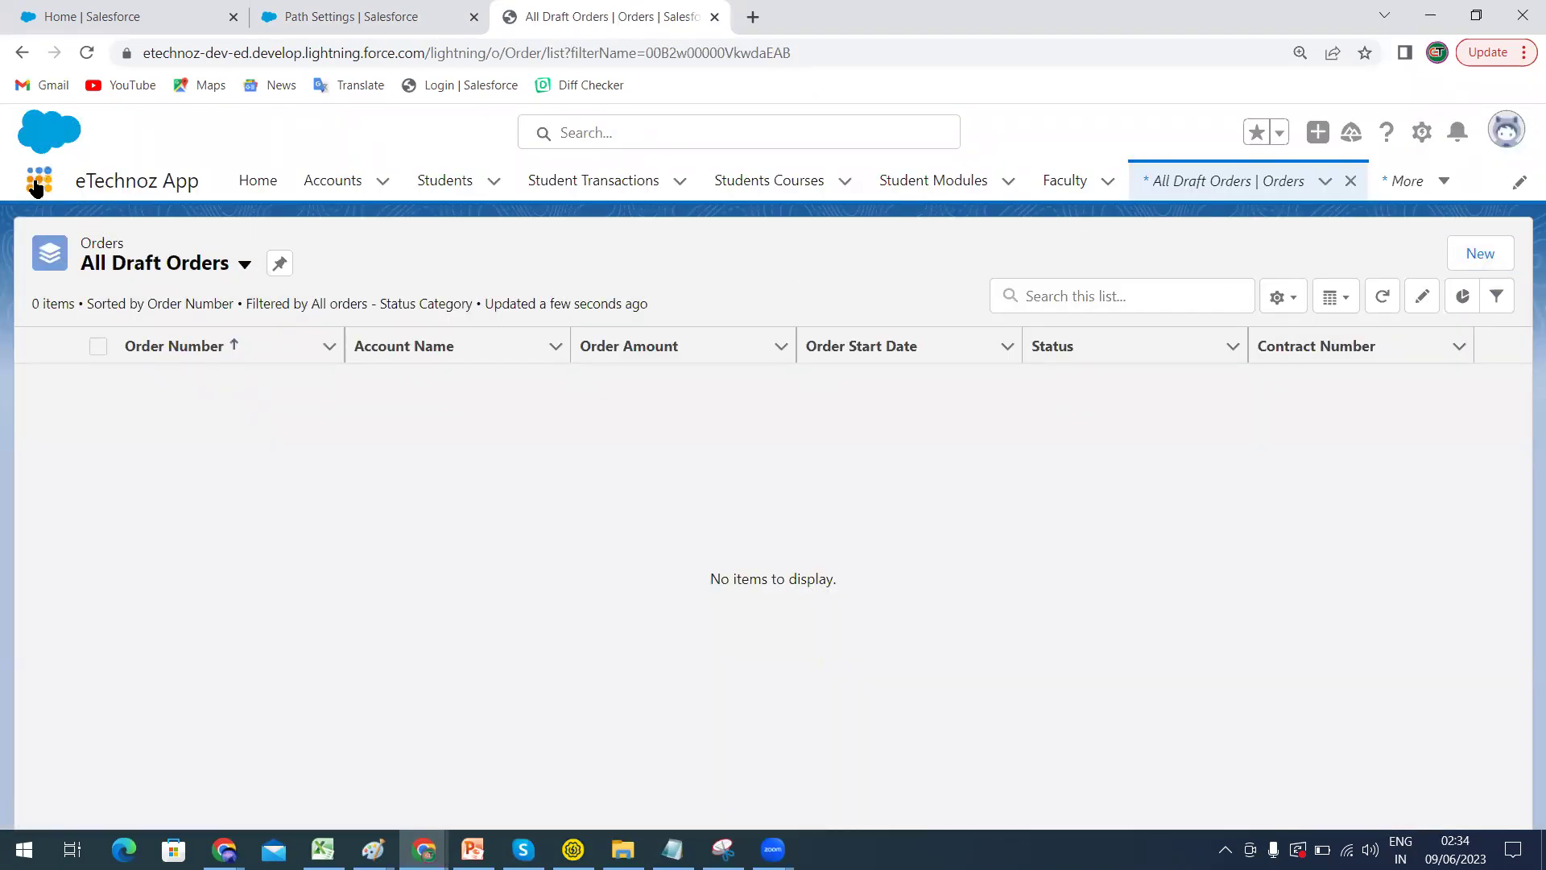
type("contr")
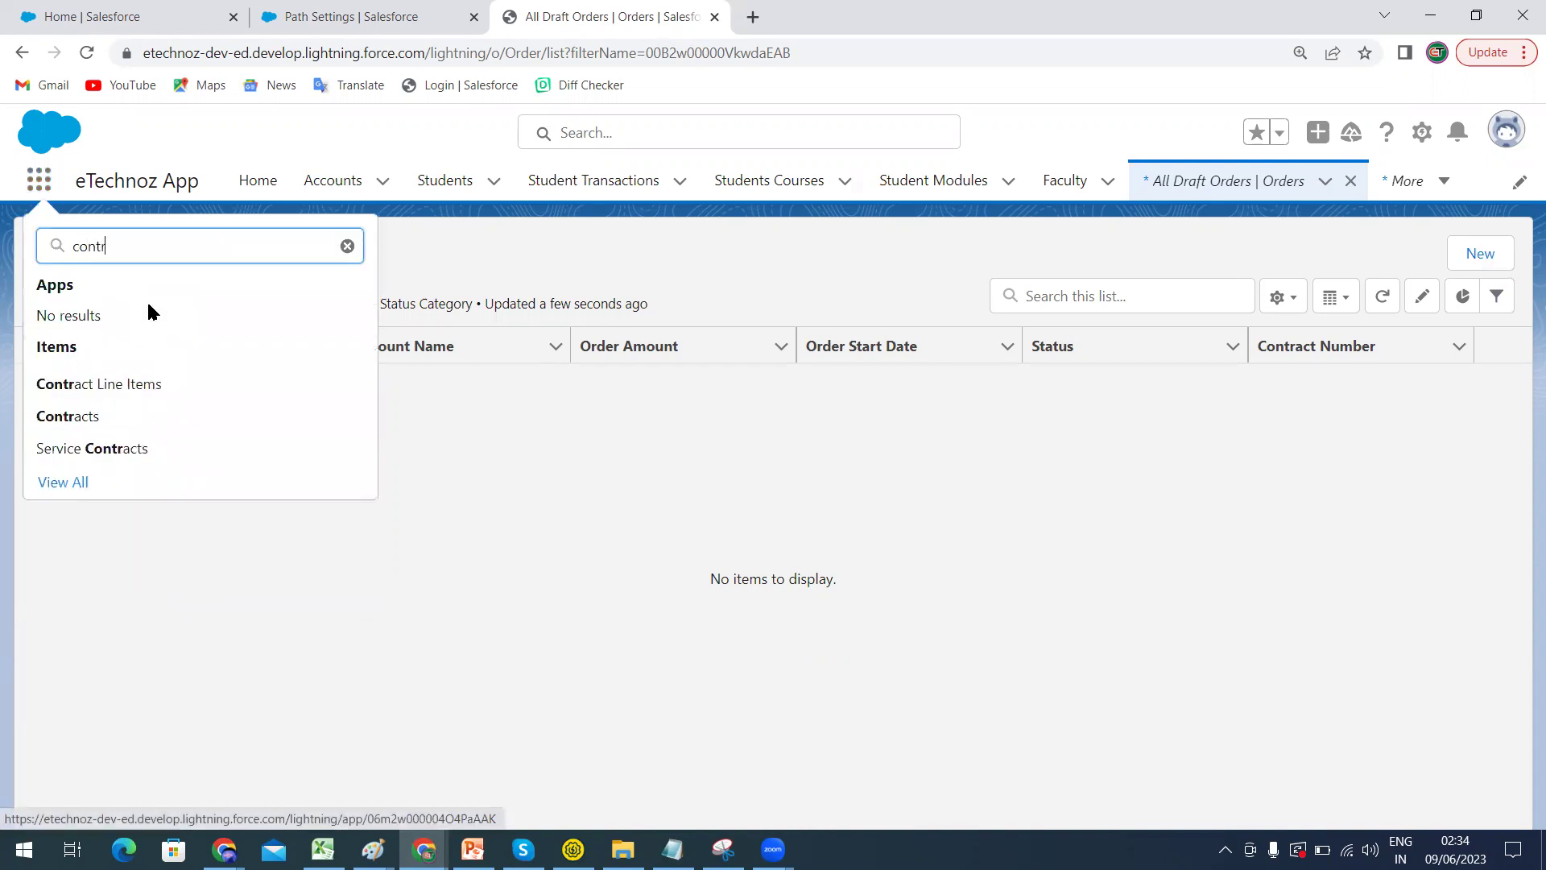
right_click(53, 421)
left_click(113, 436)
left_click(800, 16)
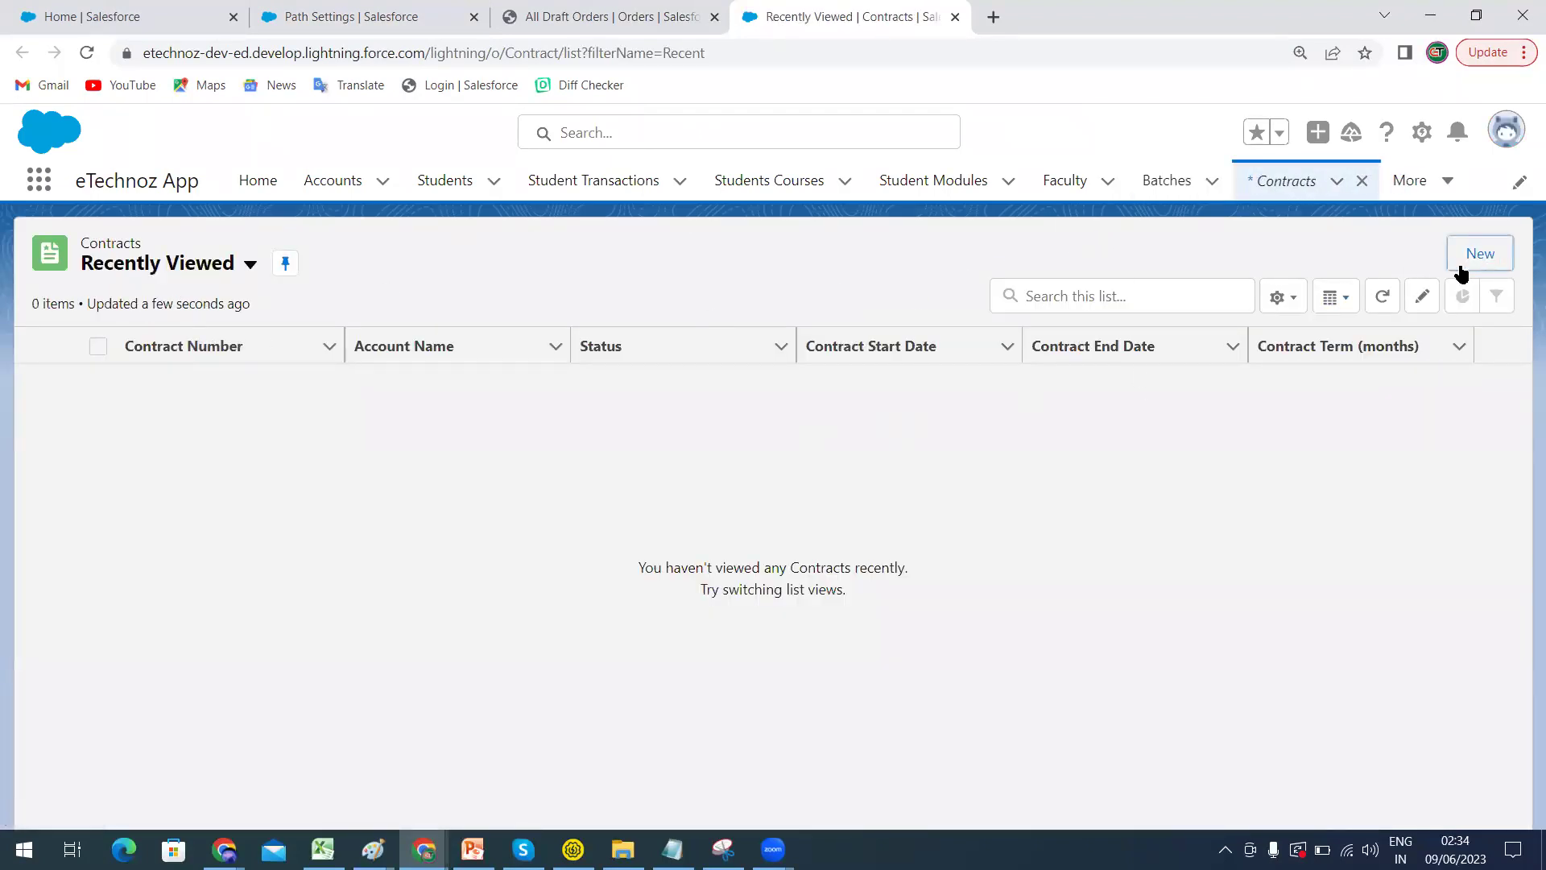
- Start a new contract with status Draft and Apex Account DML Insert as its account
left_click(1476, 257)
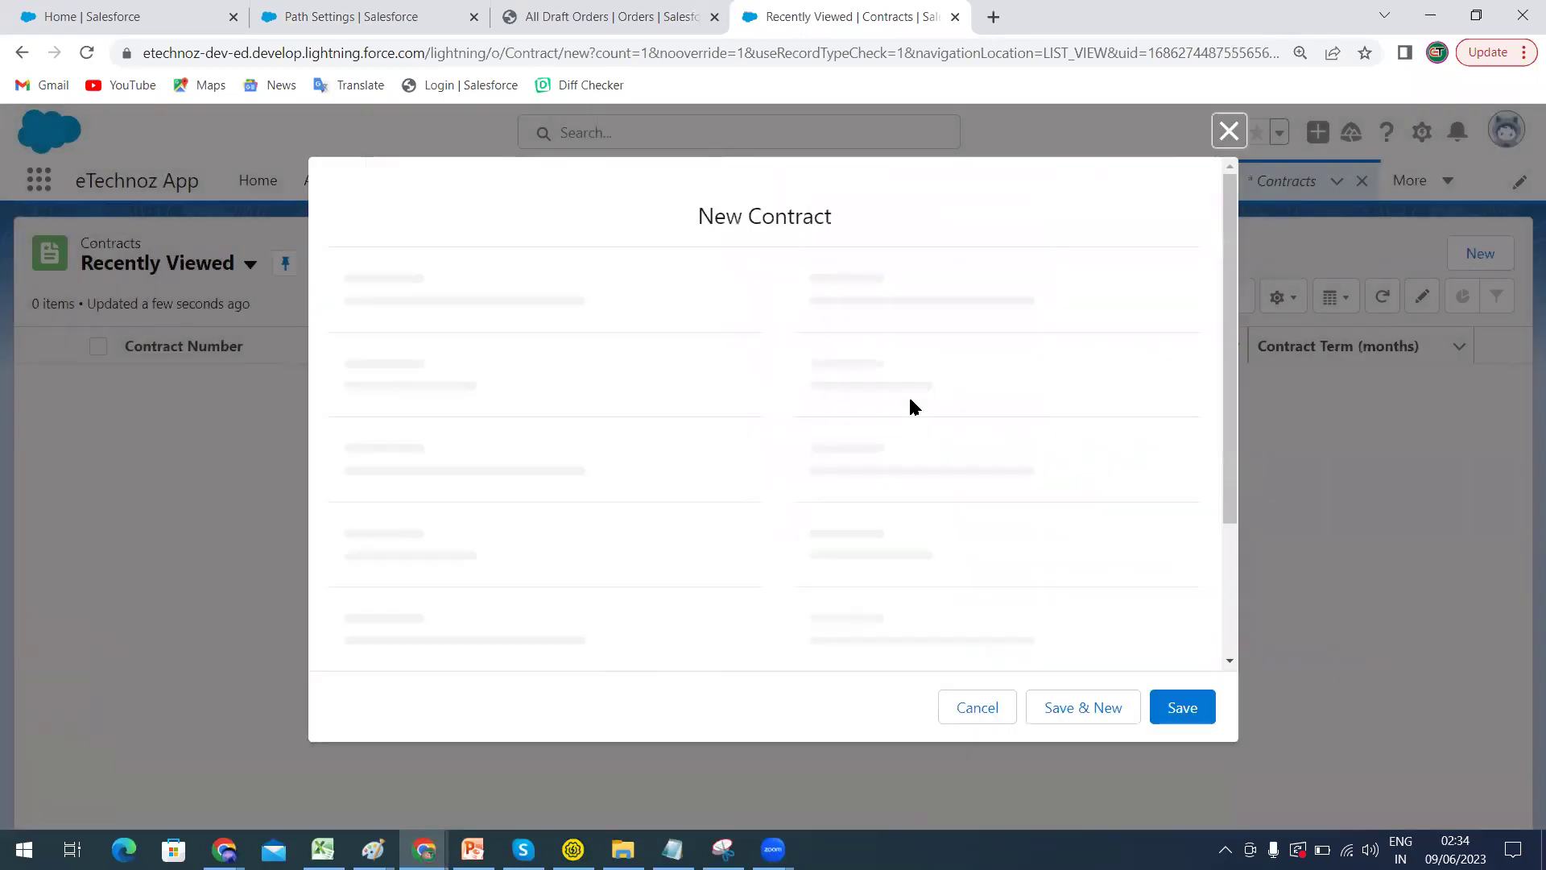
left_click(846, 342)
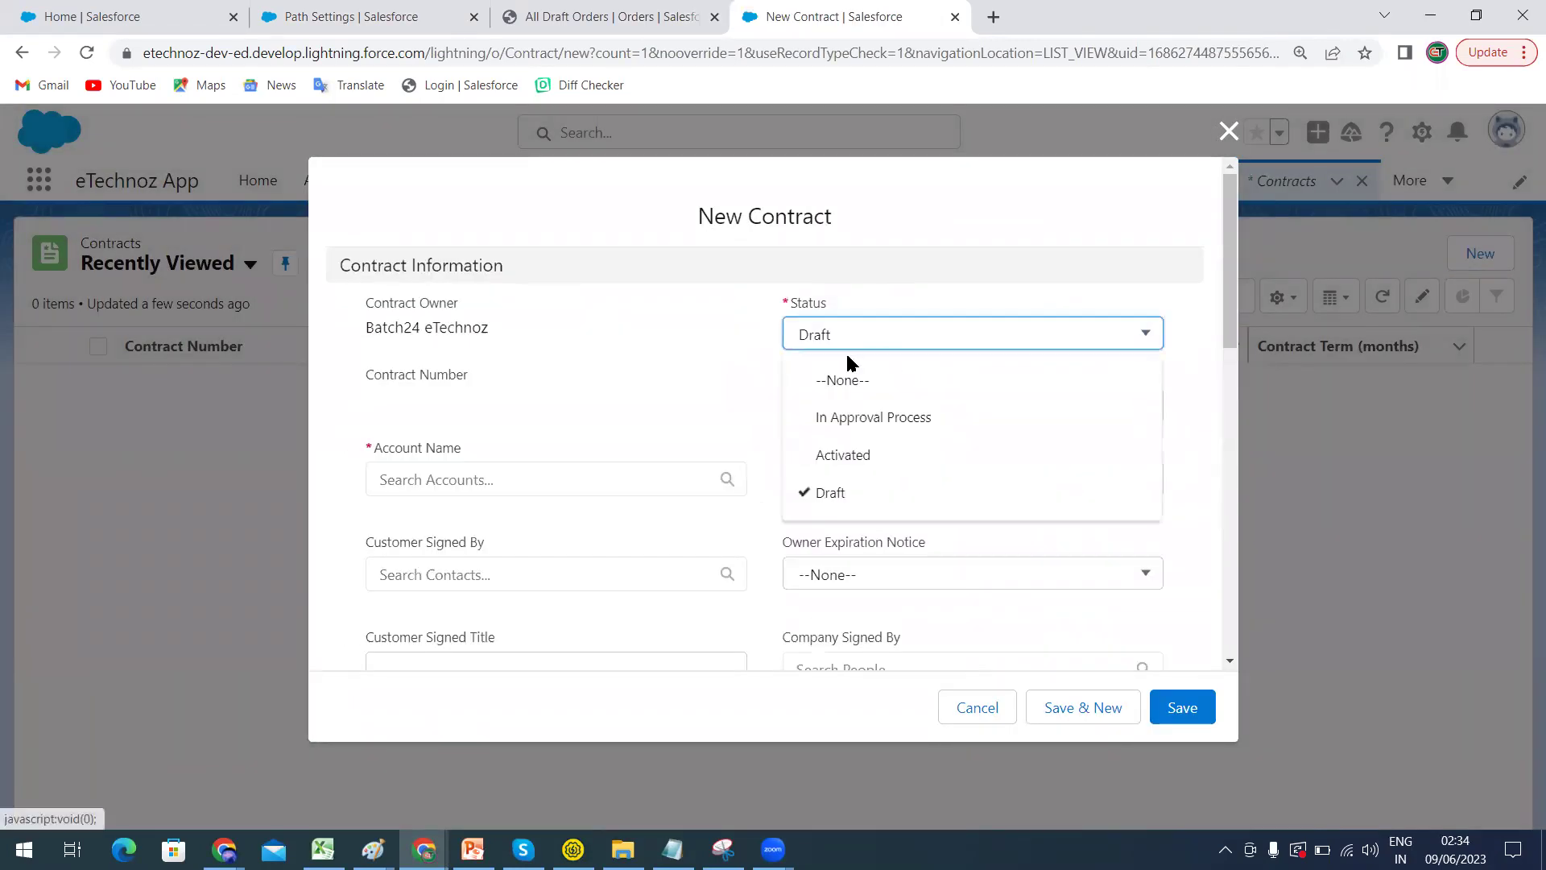
left_click(834, 490)
left_click(509, 477)
left_click(462, 541)
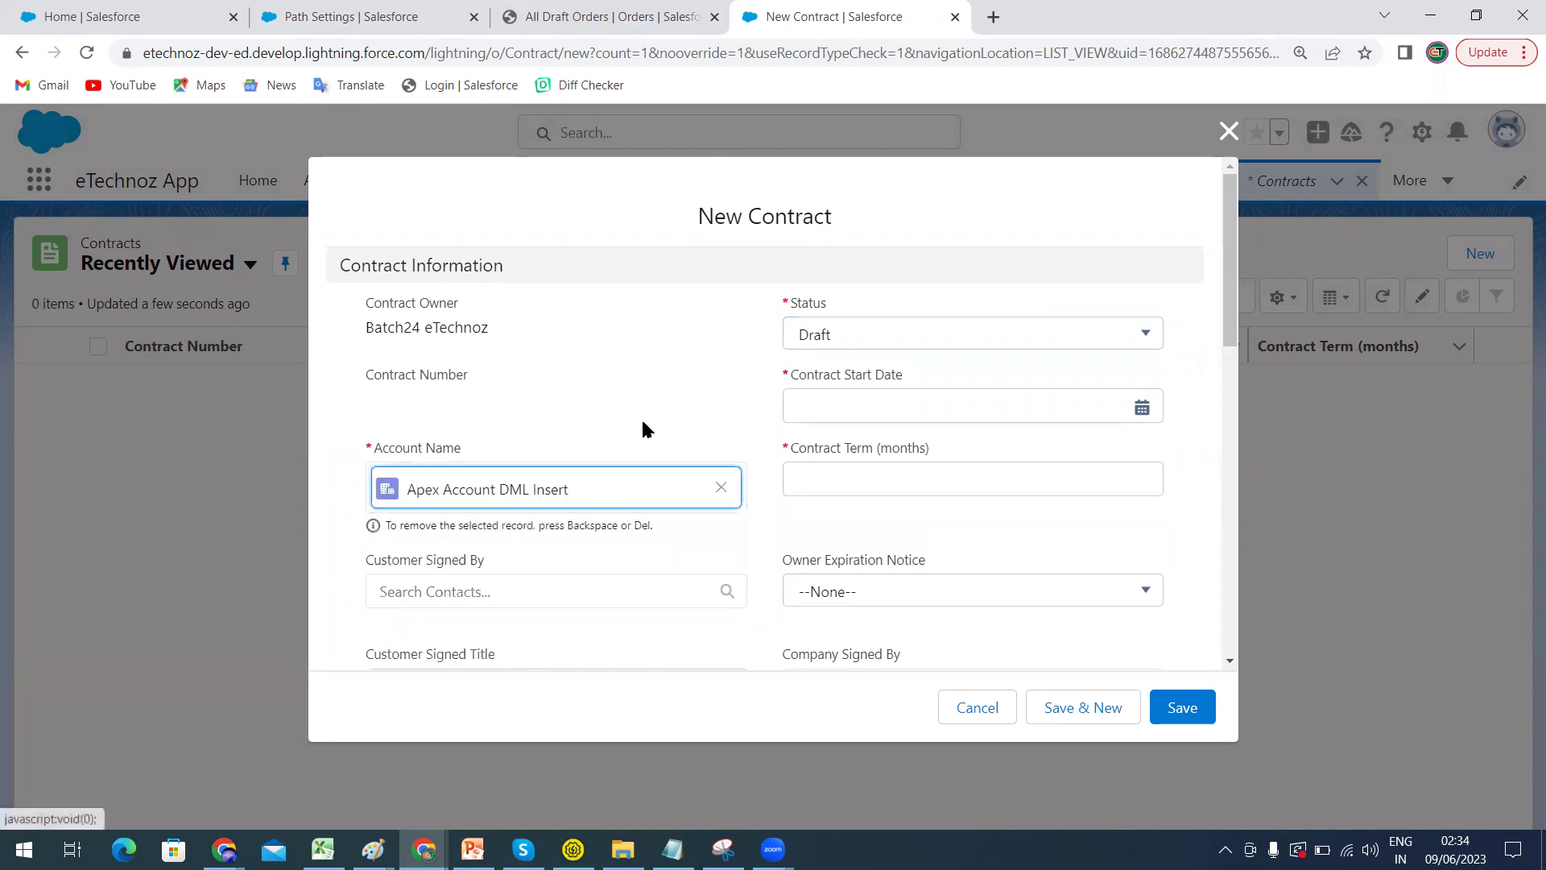
- Set the contract term to 22 months and the contract start date to 6/1/2023
scroll(641, 418, "down", 2)
left_click(860, 310)
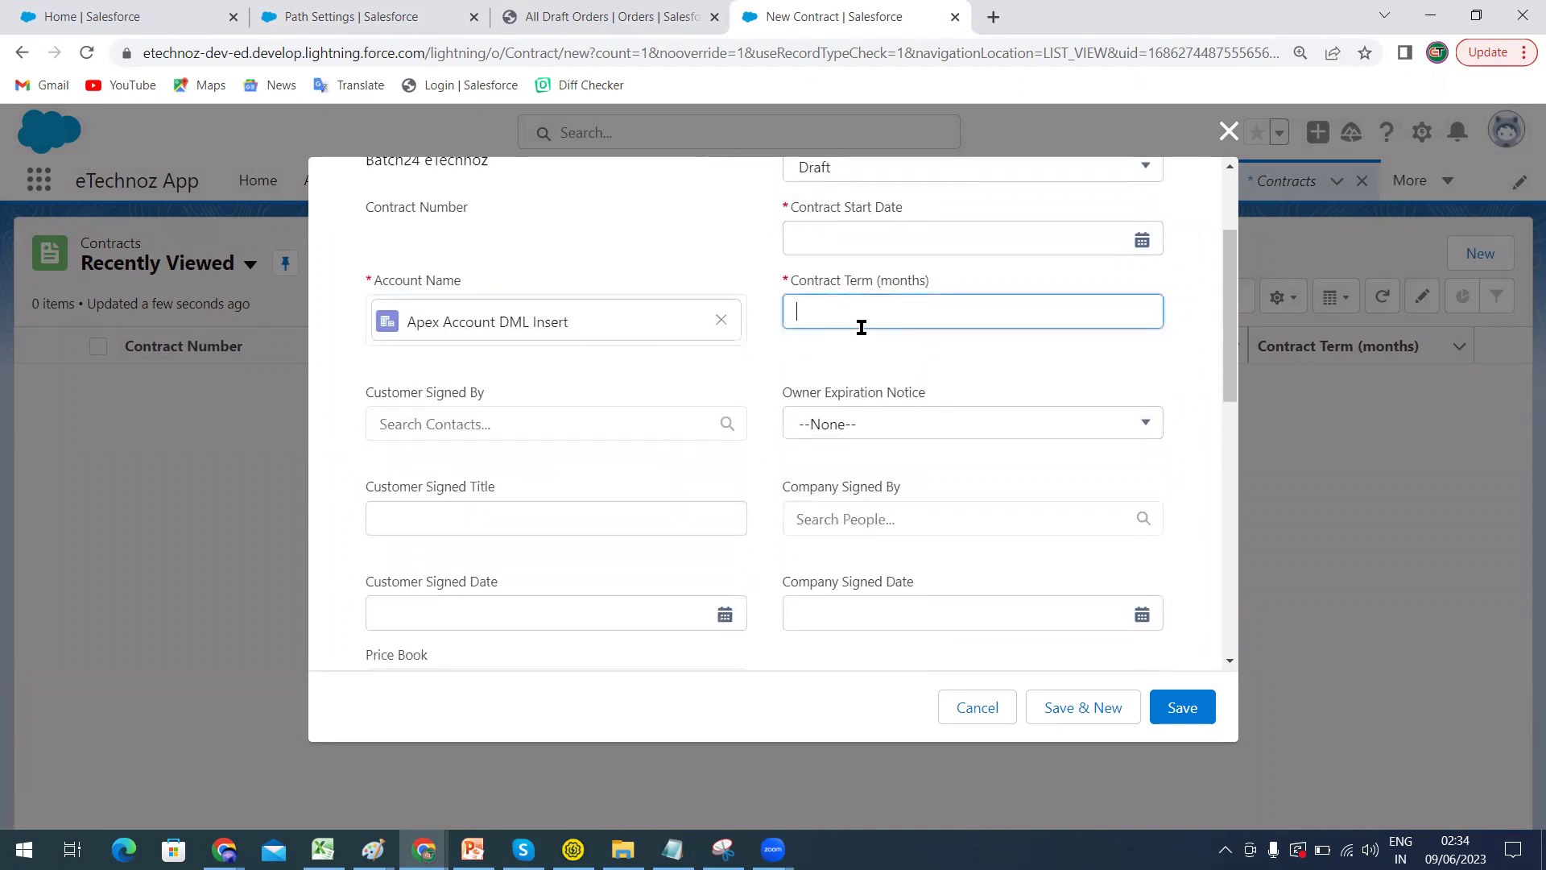
type("22")
scroll(752, 373, "up", 2)
left_click(949, 409)
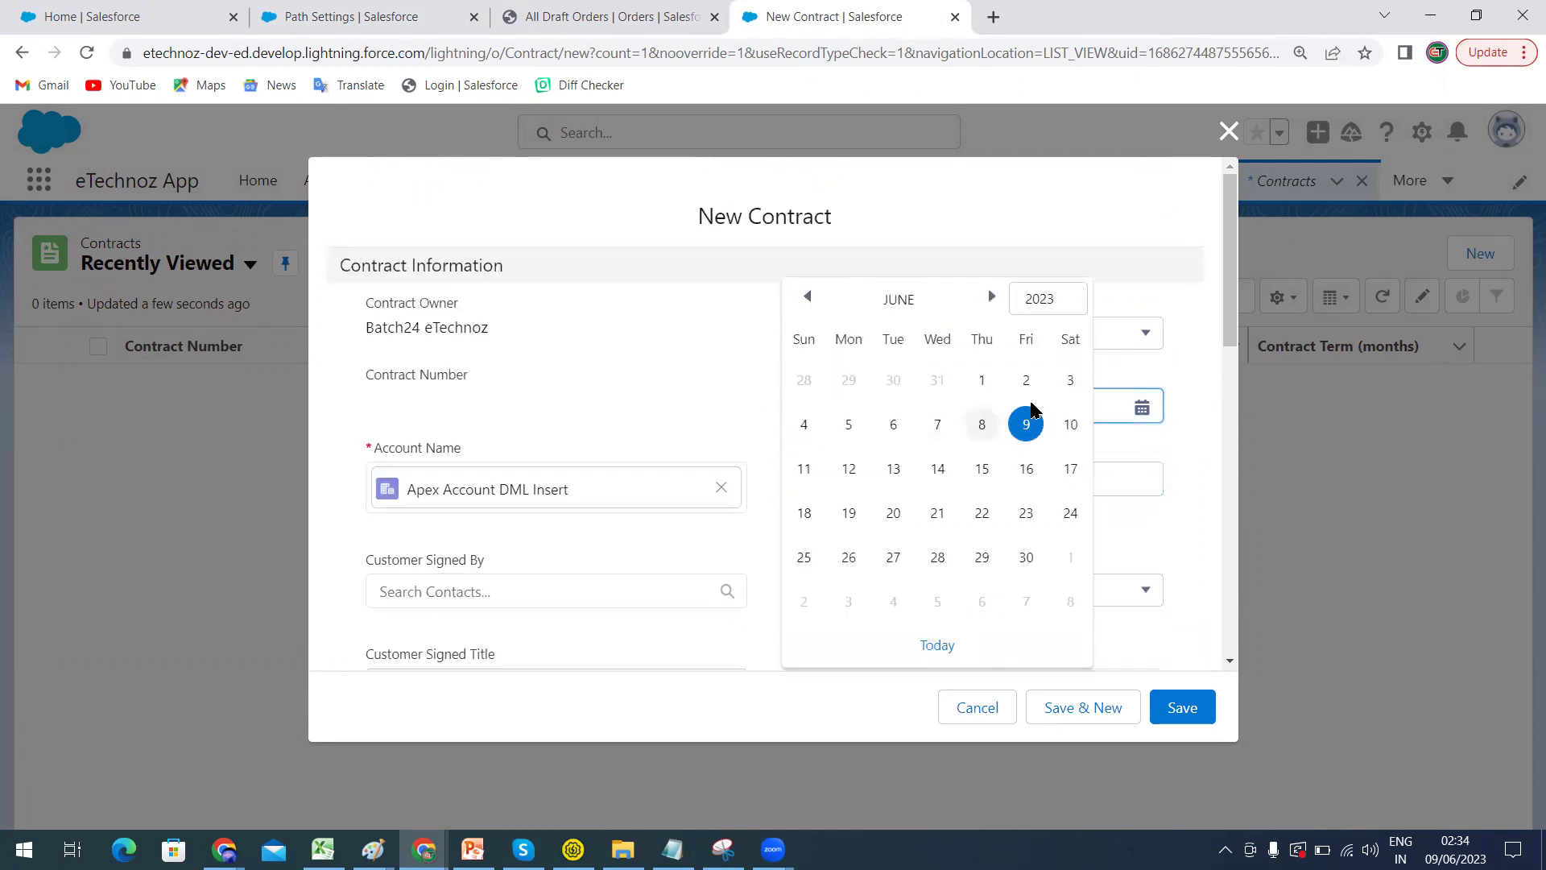
left_click(982, 381)
- Enter "testing" as the contract's description and save the contract
scroll(819, 479, "down", 2)
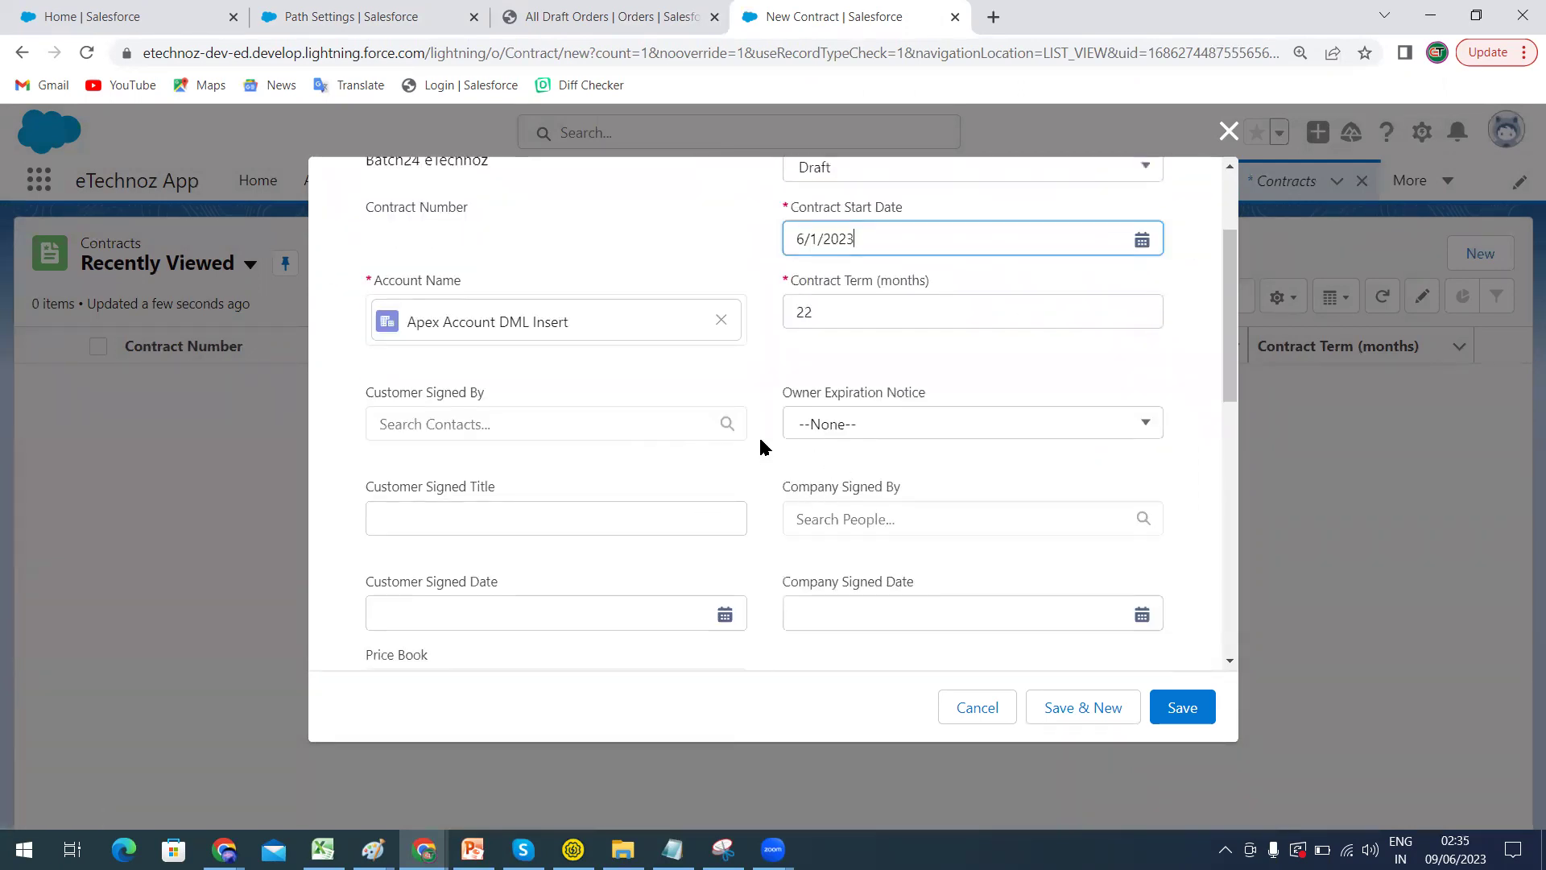
scroll(763, 448, "down", 9)
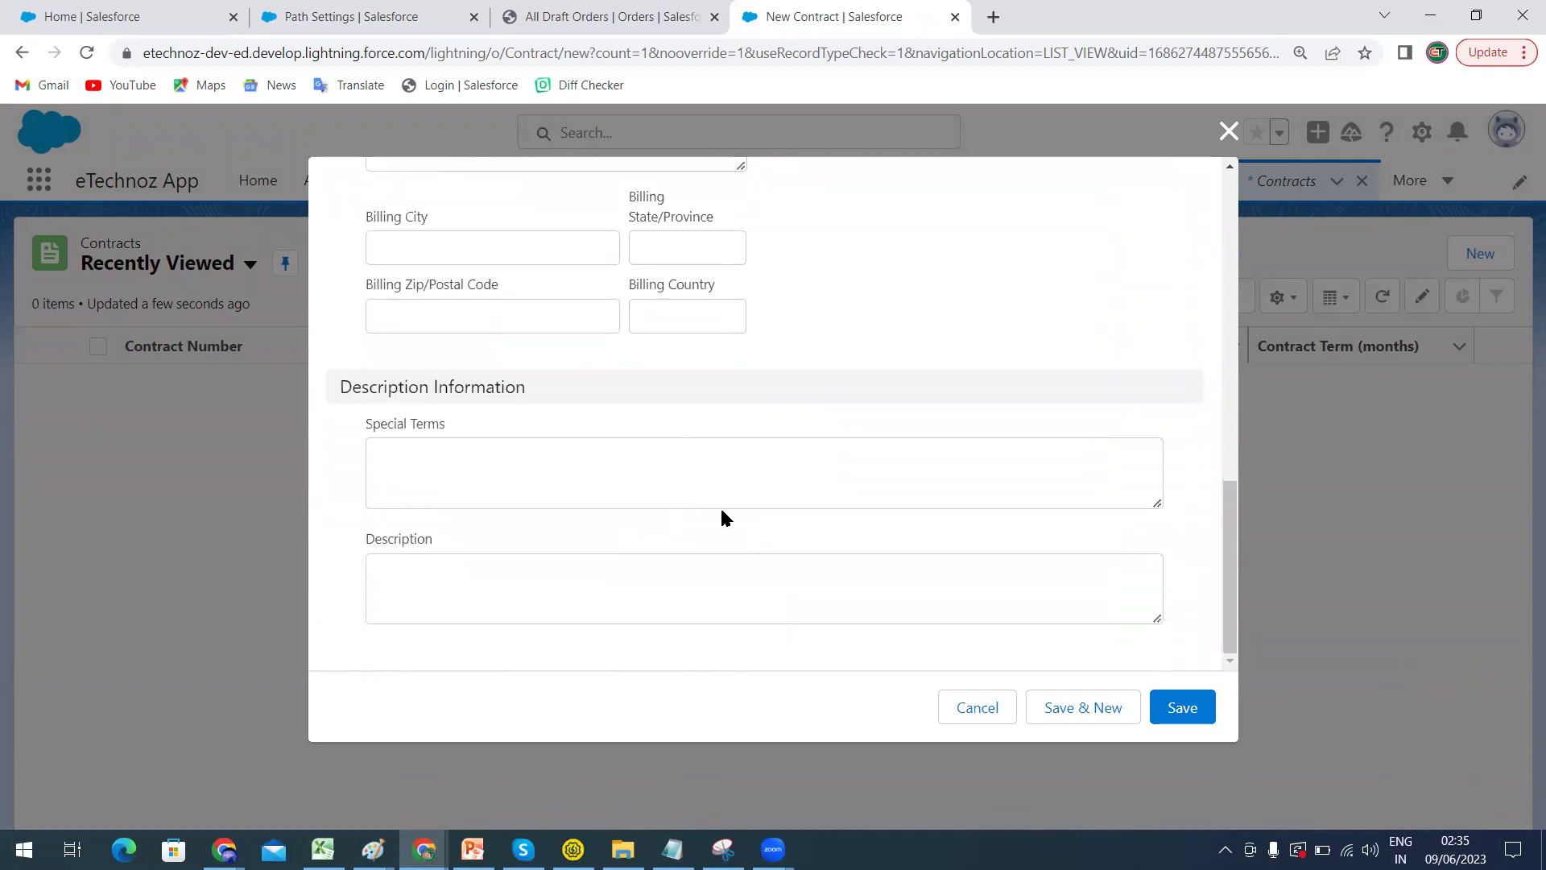
left_click(465, 577)
type("testing")
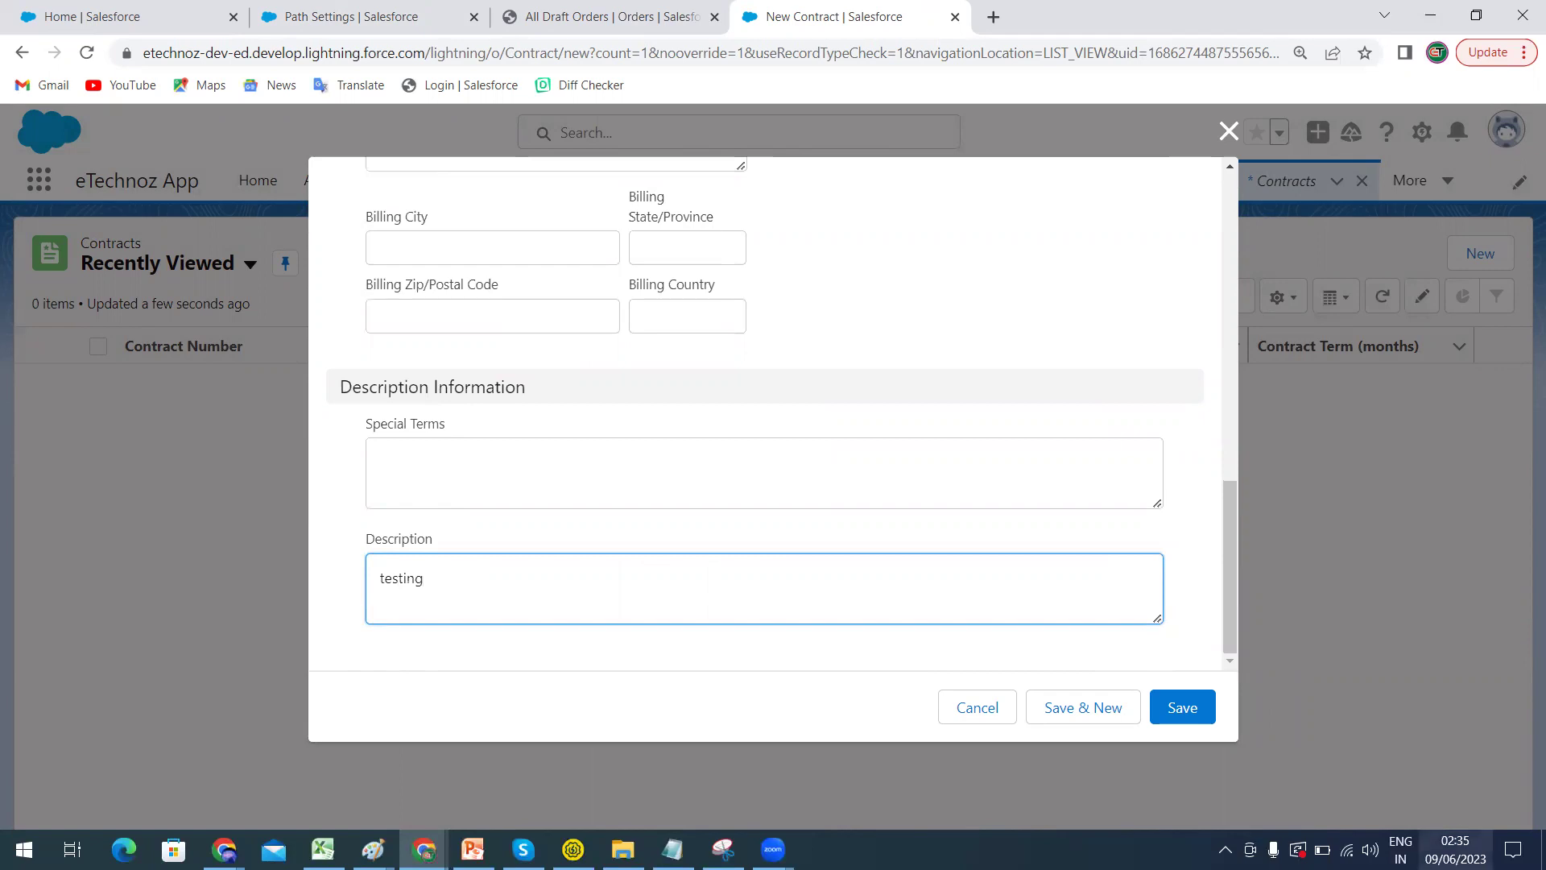
left_click(1182, 719)
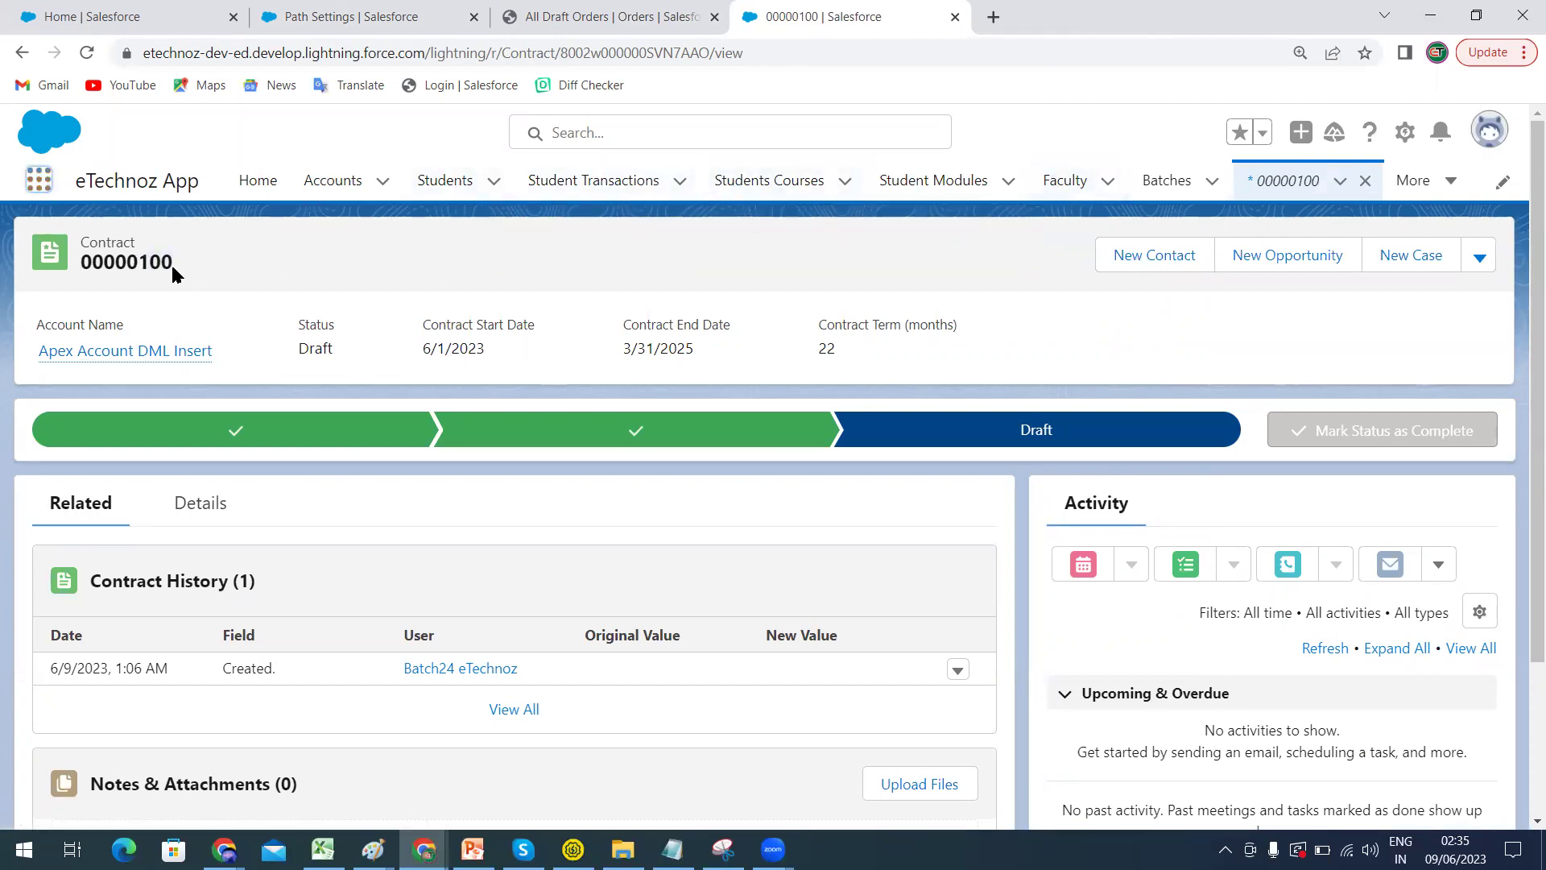
- Go from the saved contract to the Orders object
left_click(39, 180)
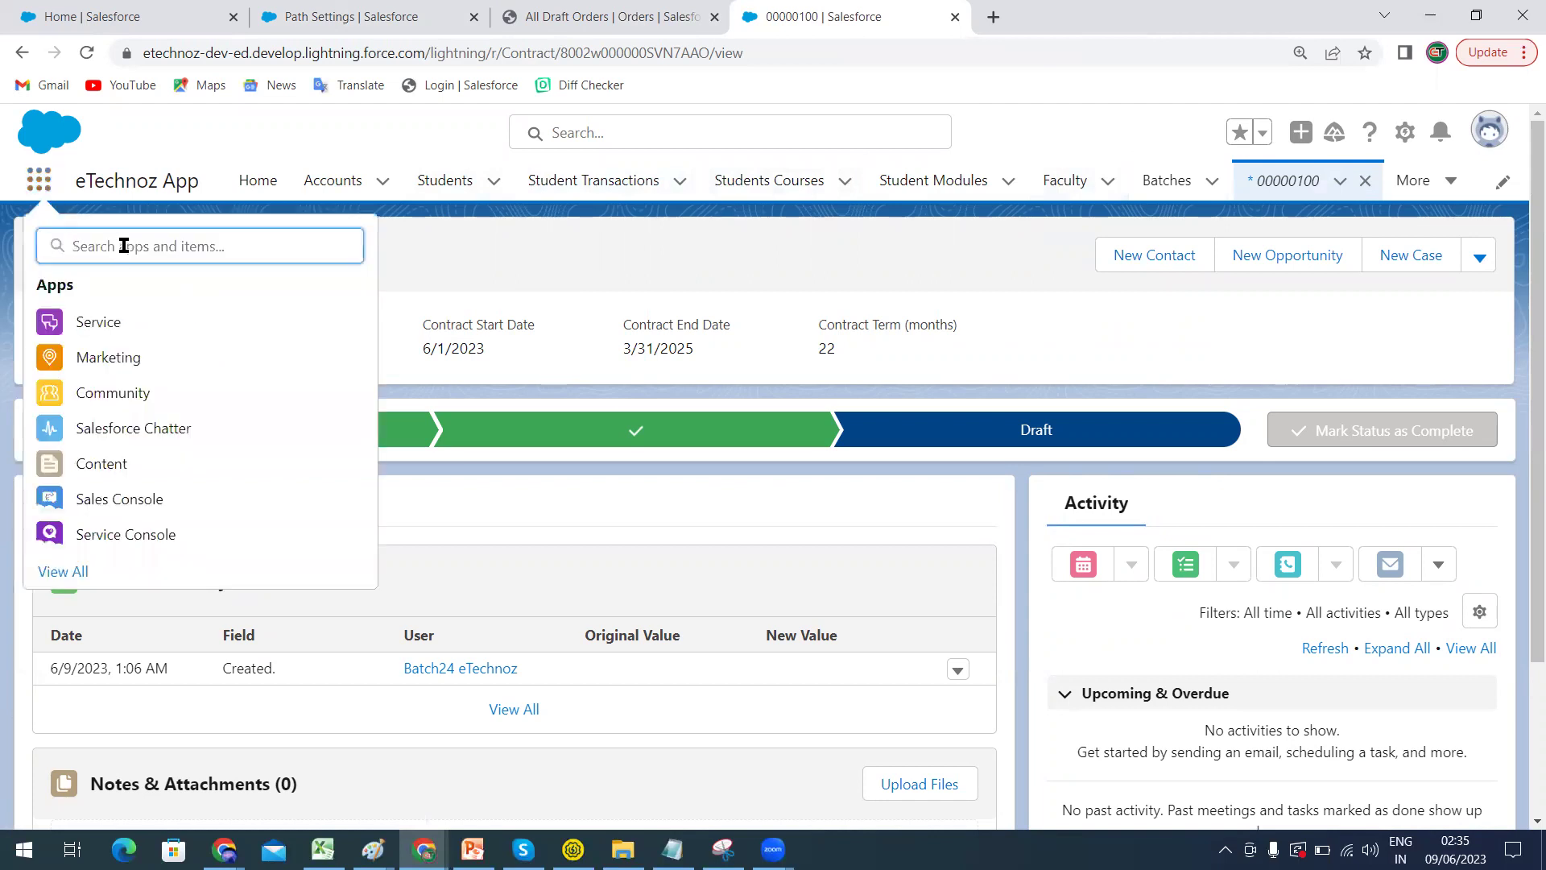
type("order")
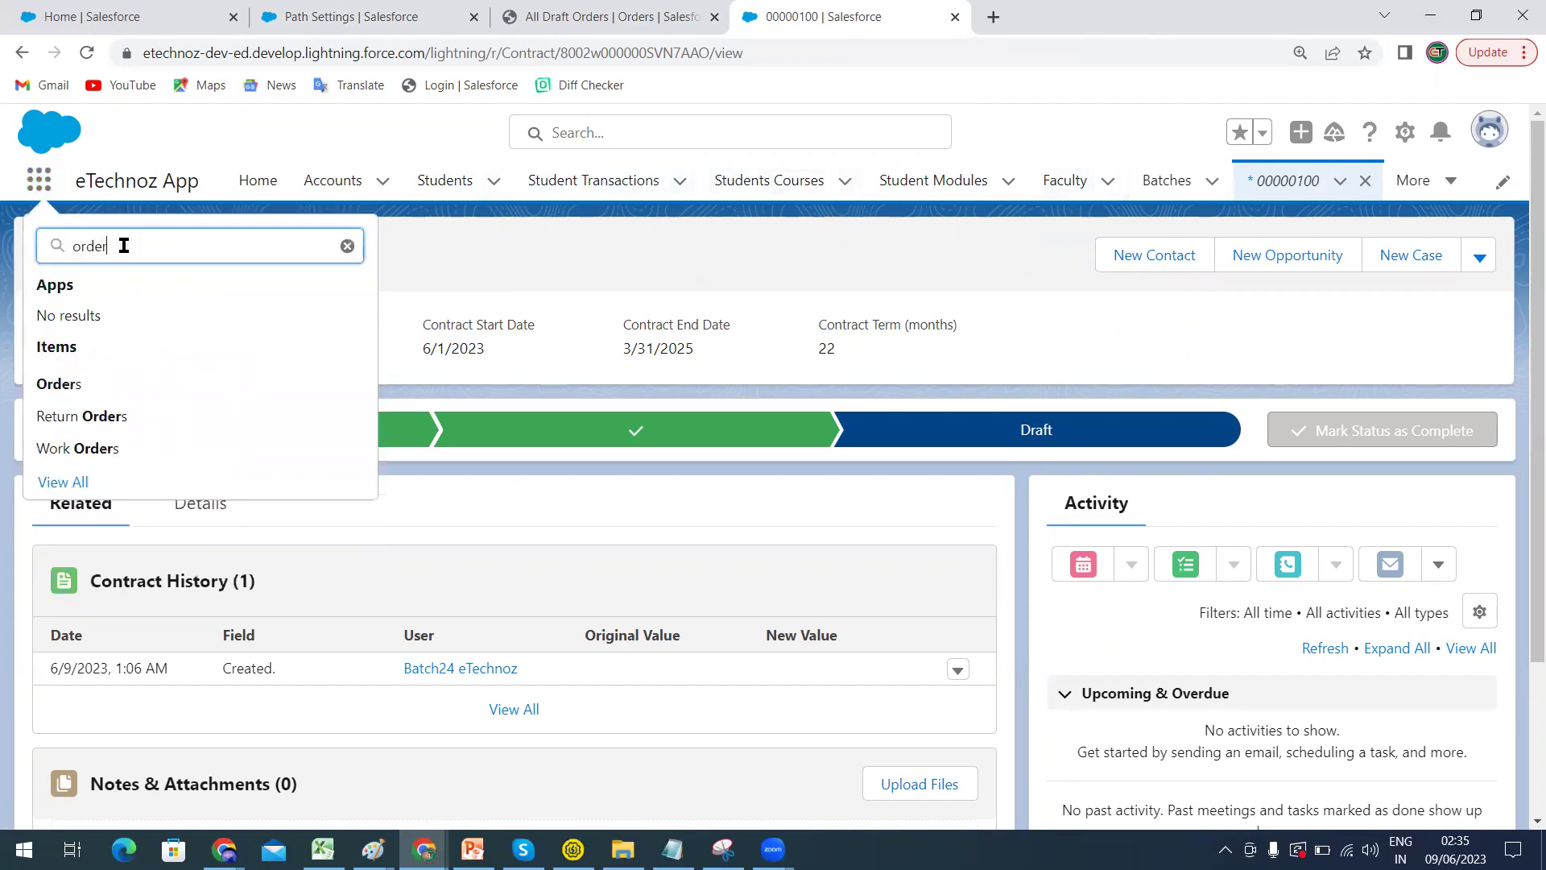
left_click(61, 383)
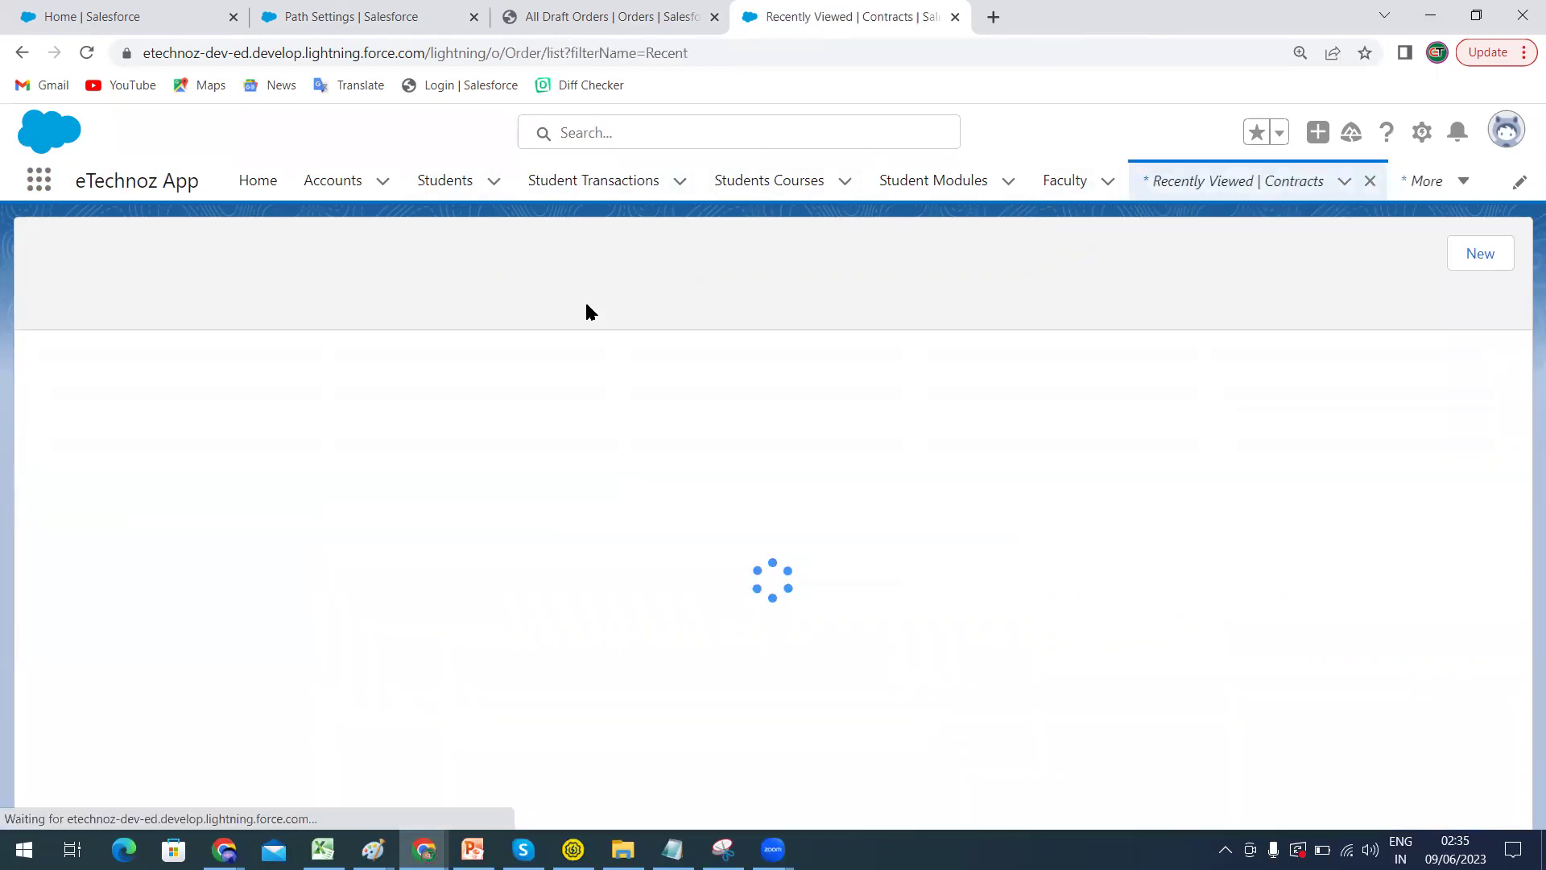
- Start a new order linked to the newly created contract, with no order type and status Draft
left_click(1473, 260)
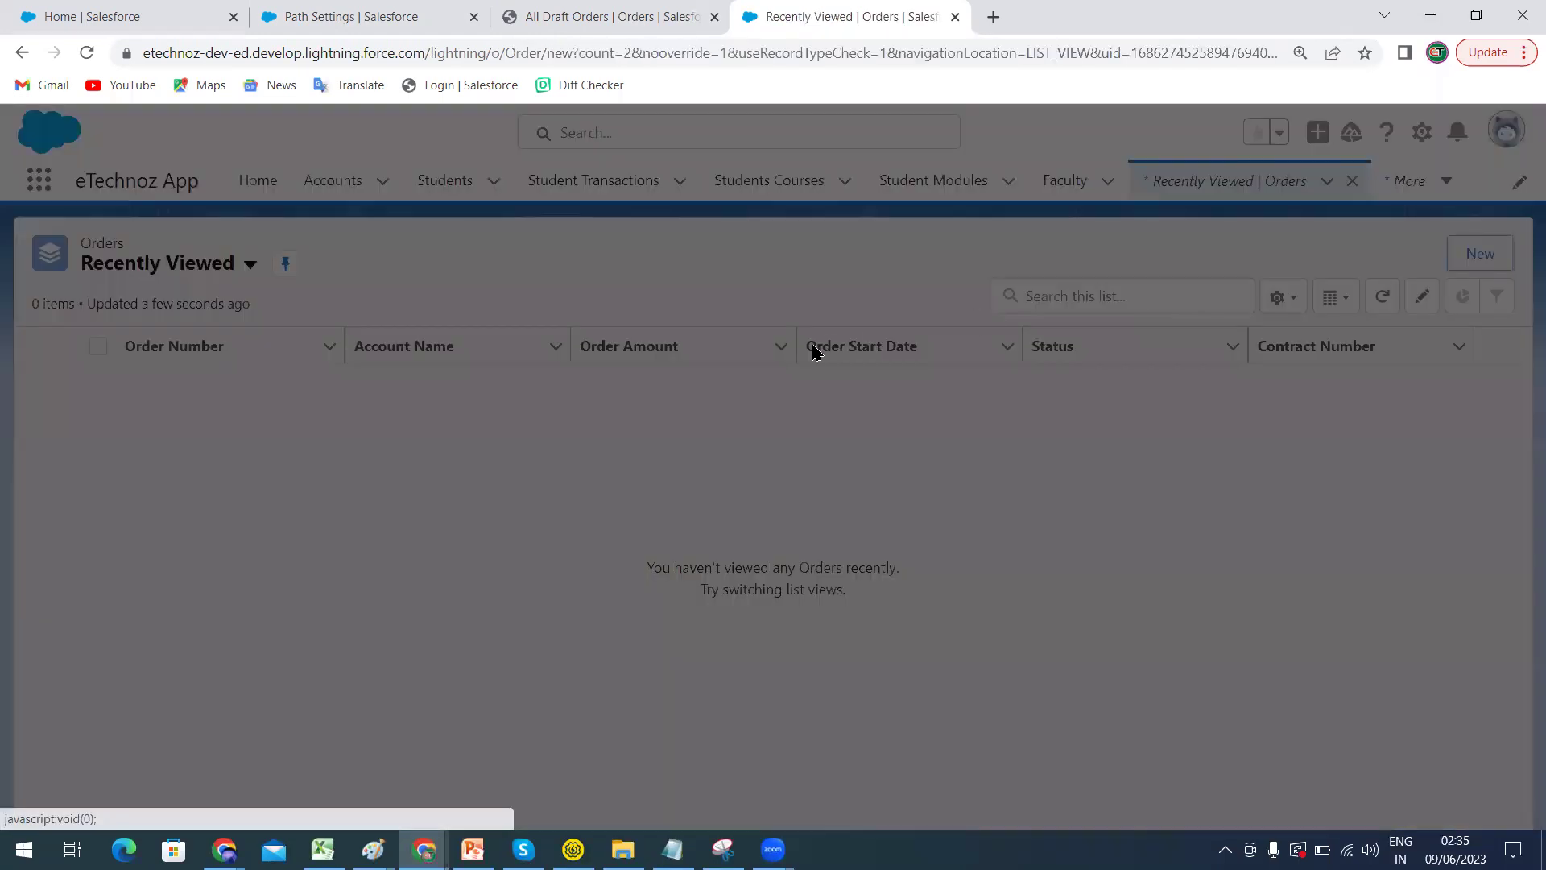
left_click(877, 332)
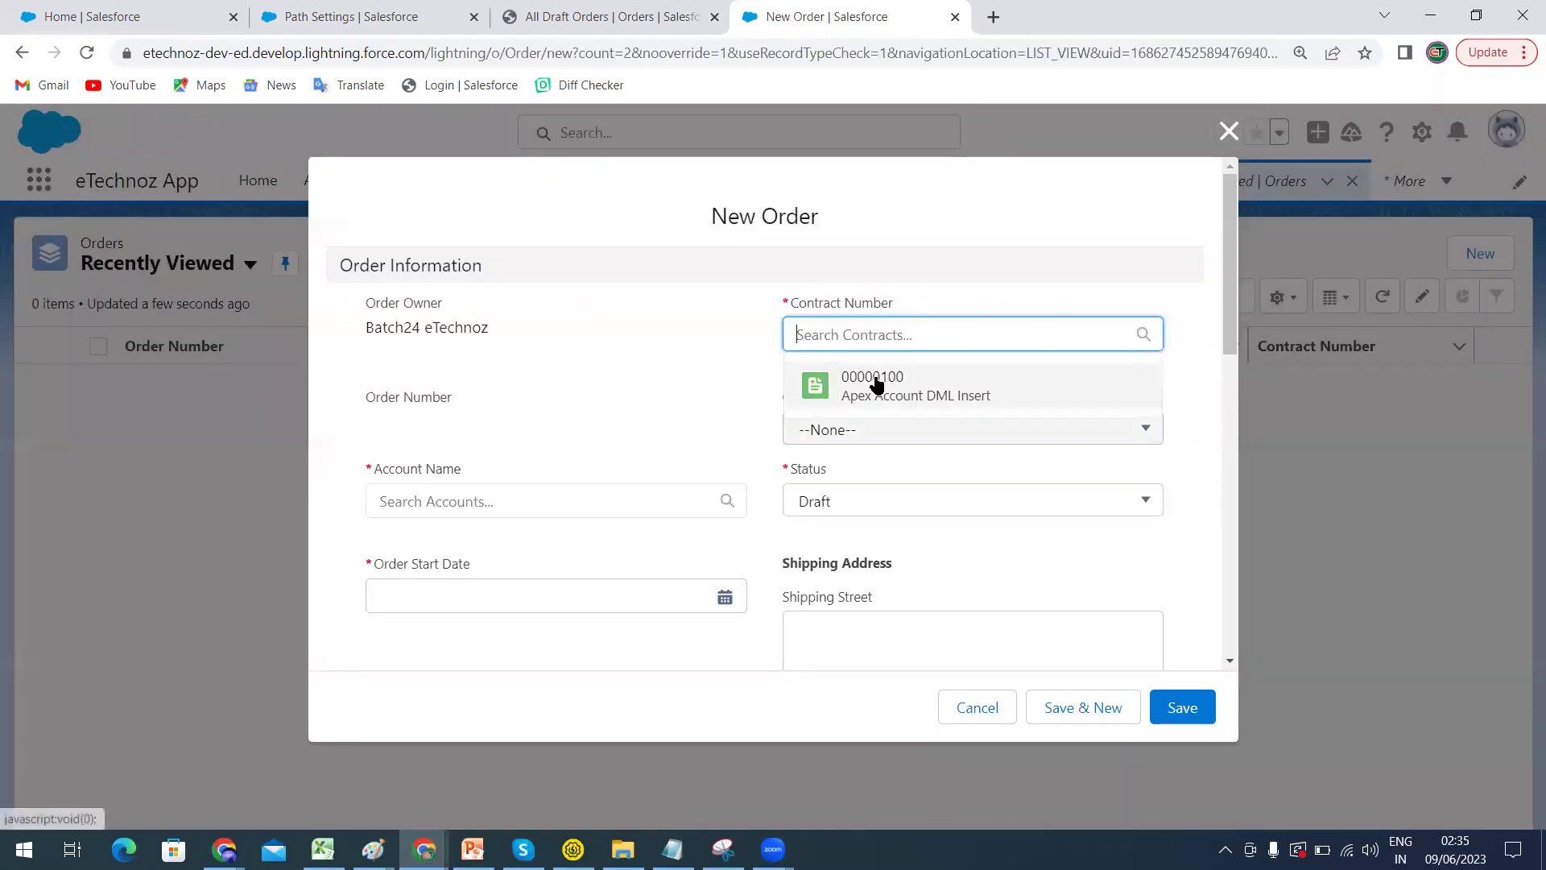
left_click(828, 386)
left_click(847, 448)
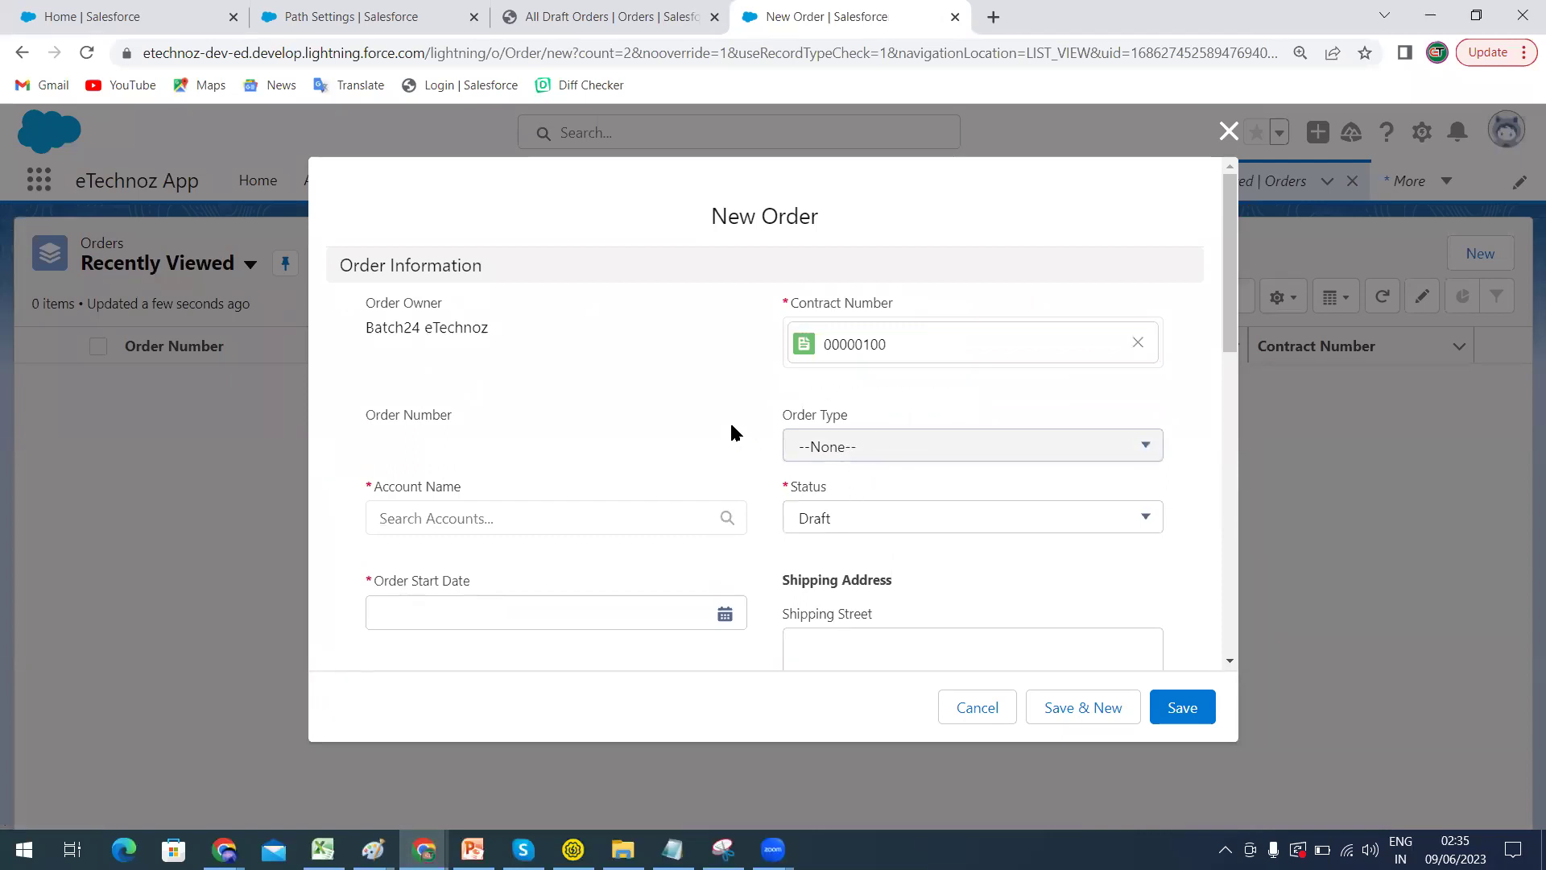
left_click(820, 522)
left_click(842, 638)
scroll(765, 457, "down", 1)
scroll(765, 457, "down", 1)
left_click(825, 360)
left_click(846, 432)
- Set the order's account to Apex Account DML Insert and its start date to 6/1/2023
left_click(466, 350)
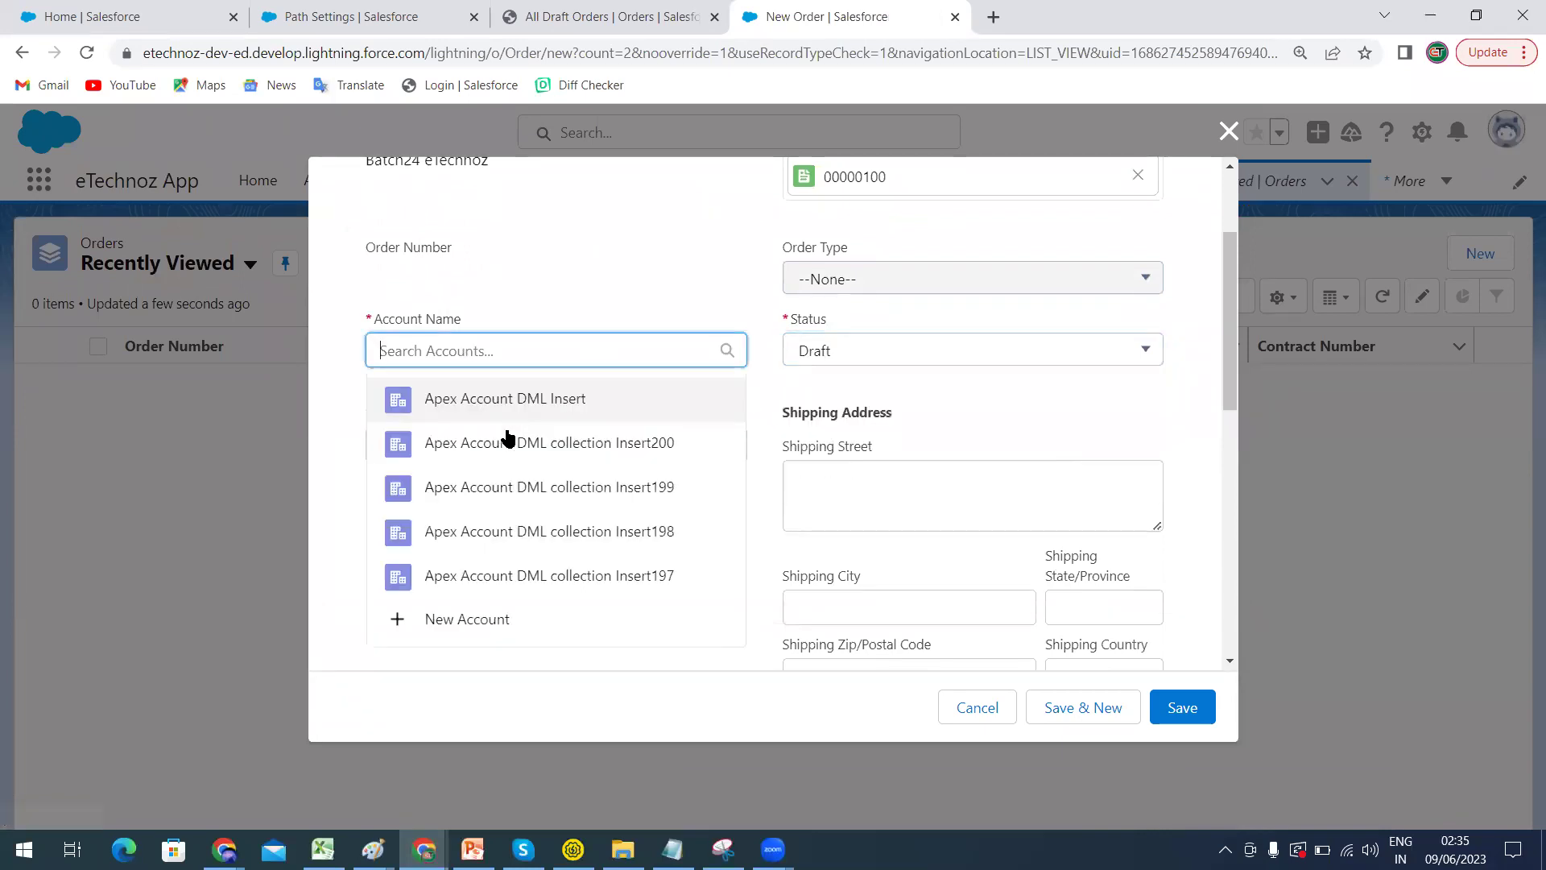
left_click(469, 401)
scroll(499, 403, "down", 3)
left_click(433, 295)
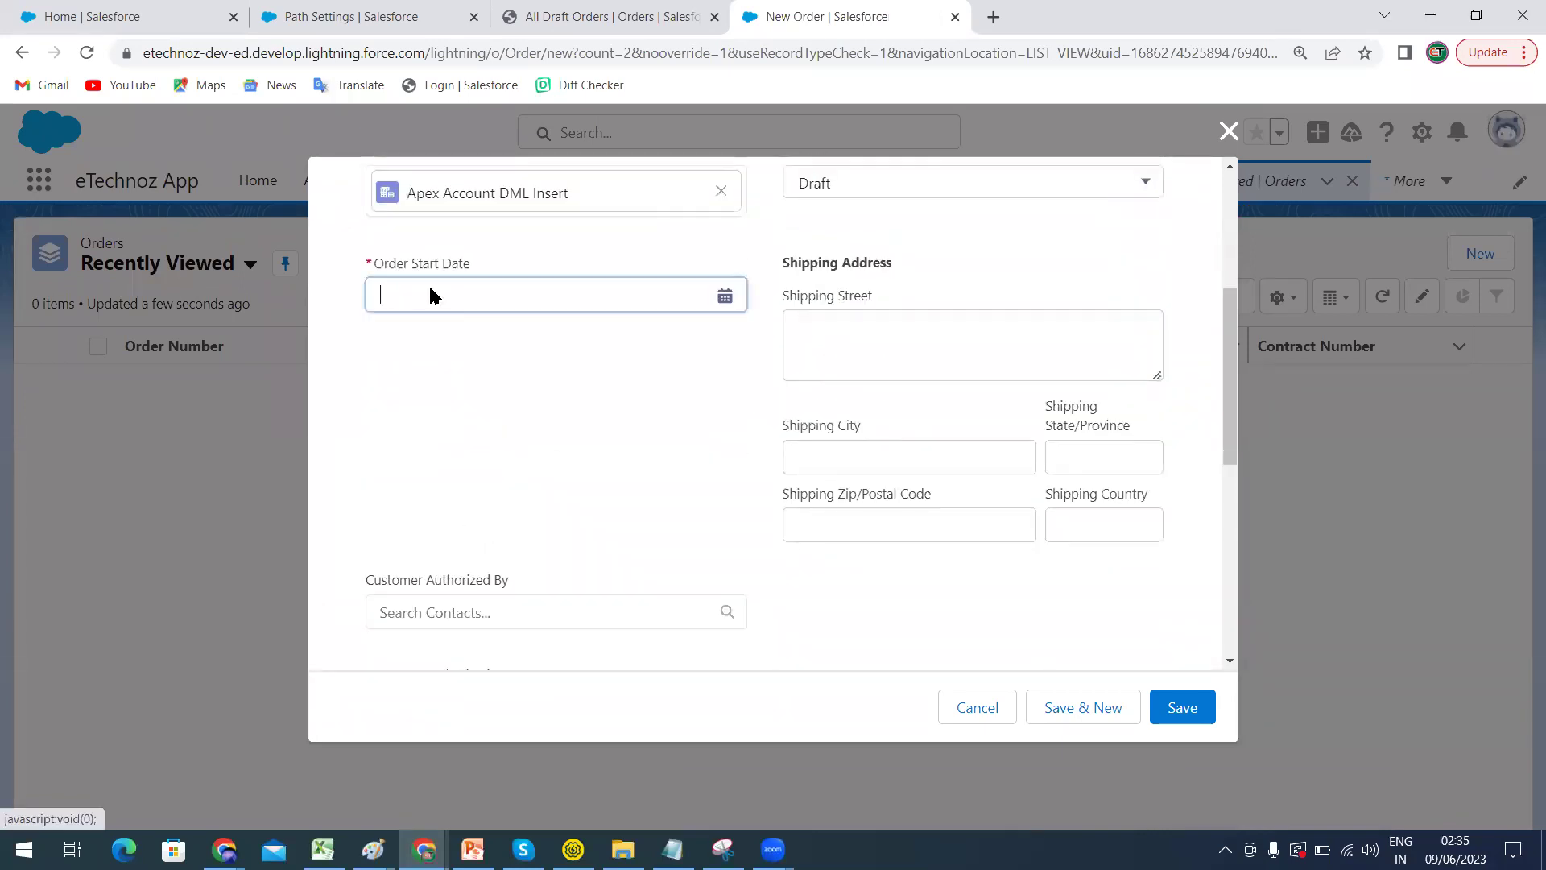
left_click(564, 381)
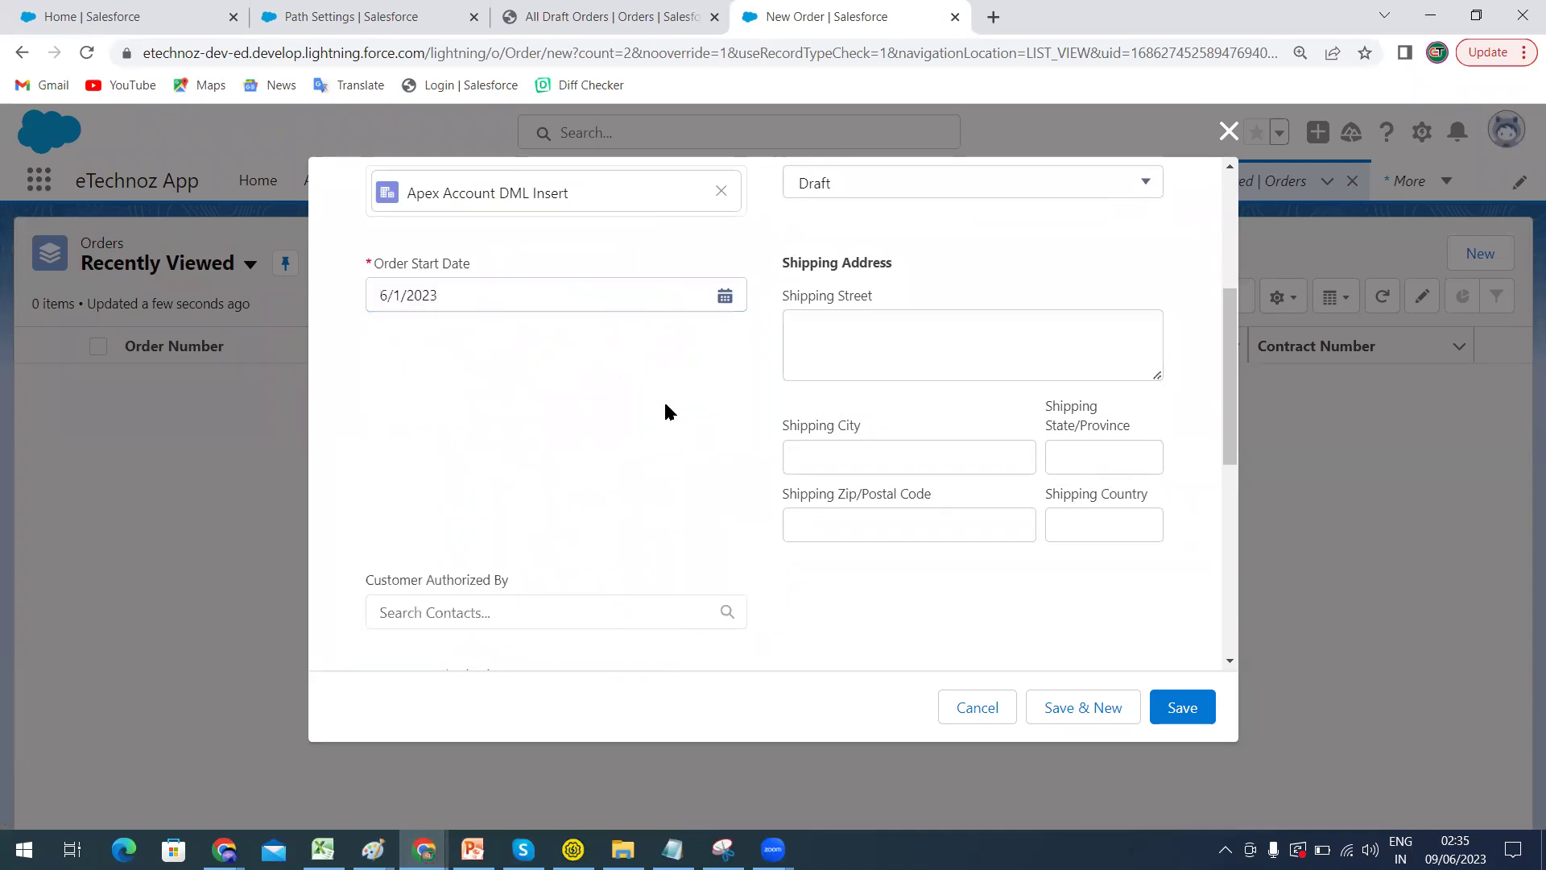
- Enter "testing" as the order's description and save the order
scroll(855, 402, "down", 7)
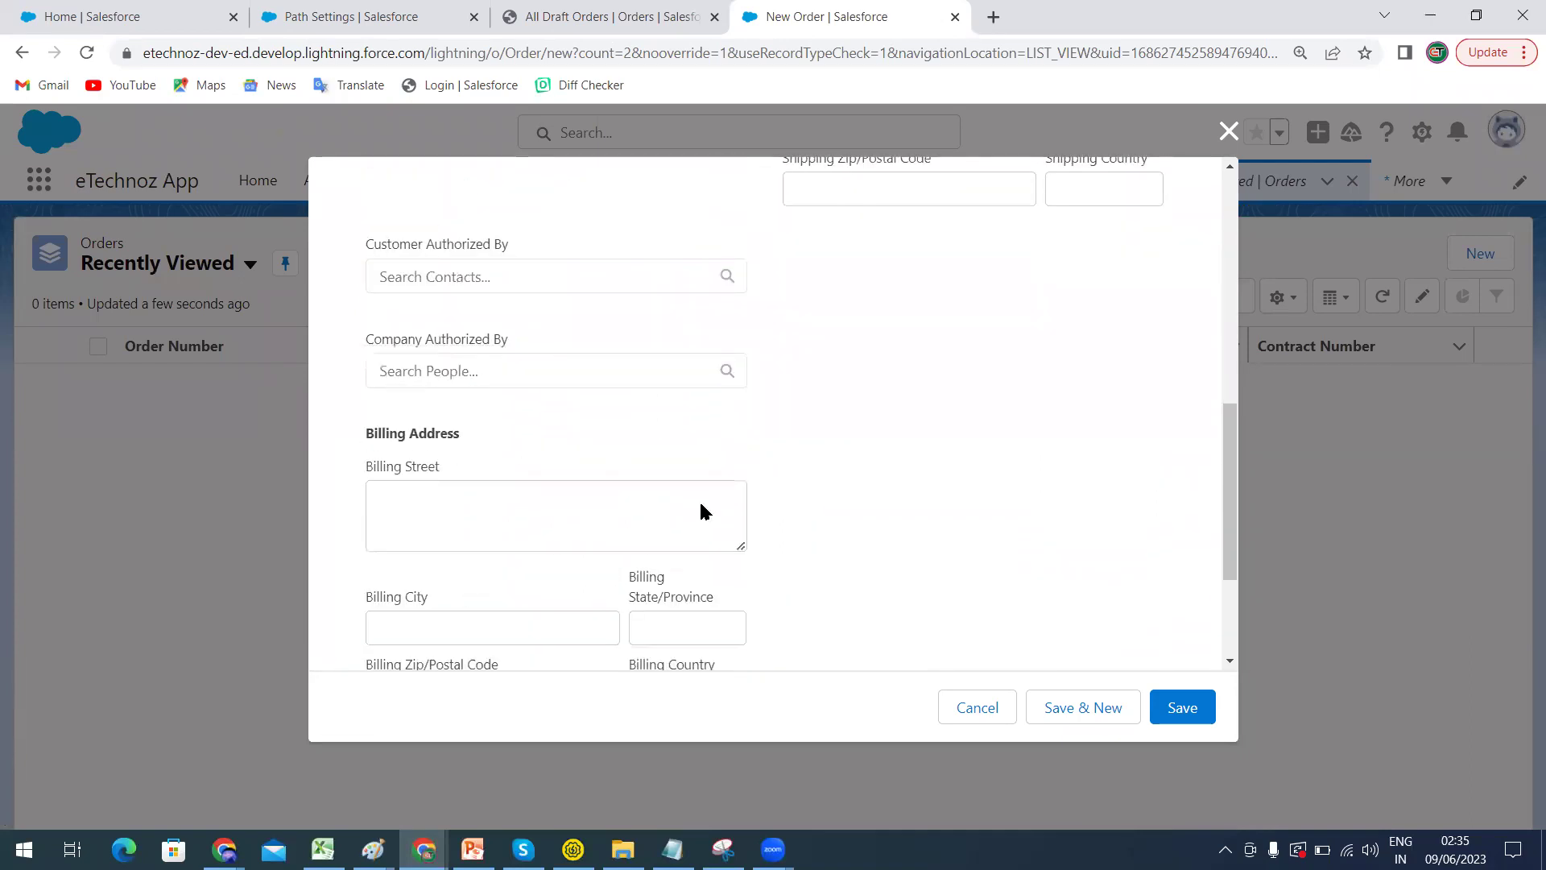
left_click(597, 582)
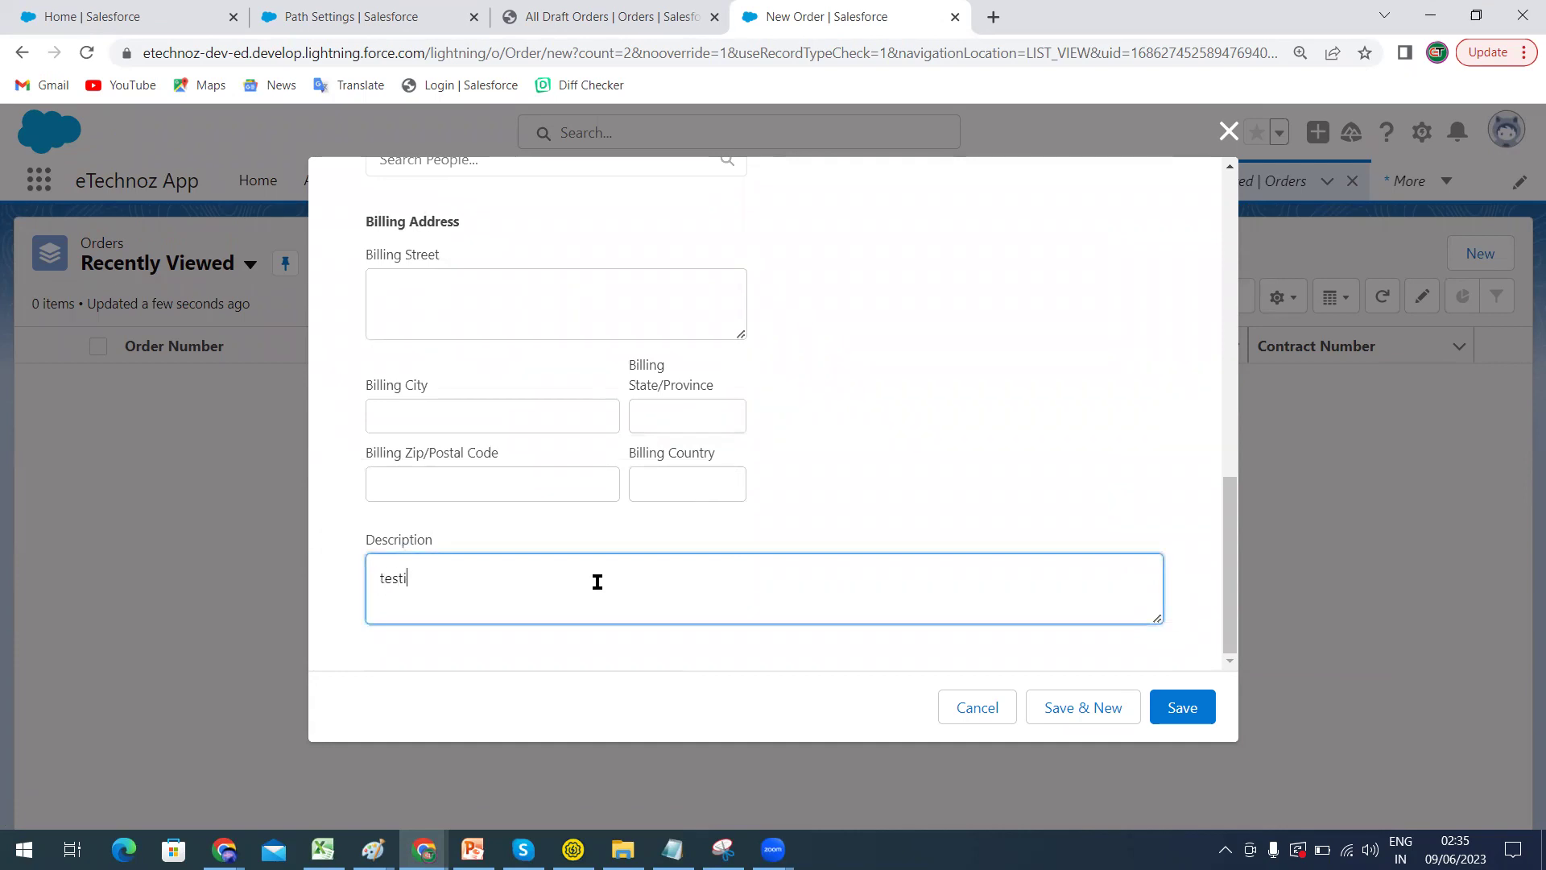
left_click(1176, 714)
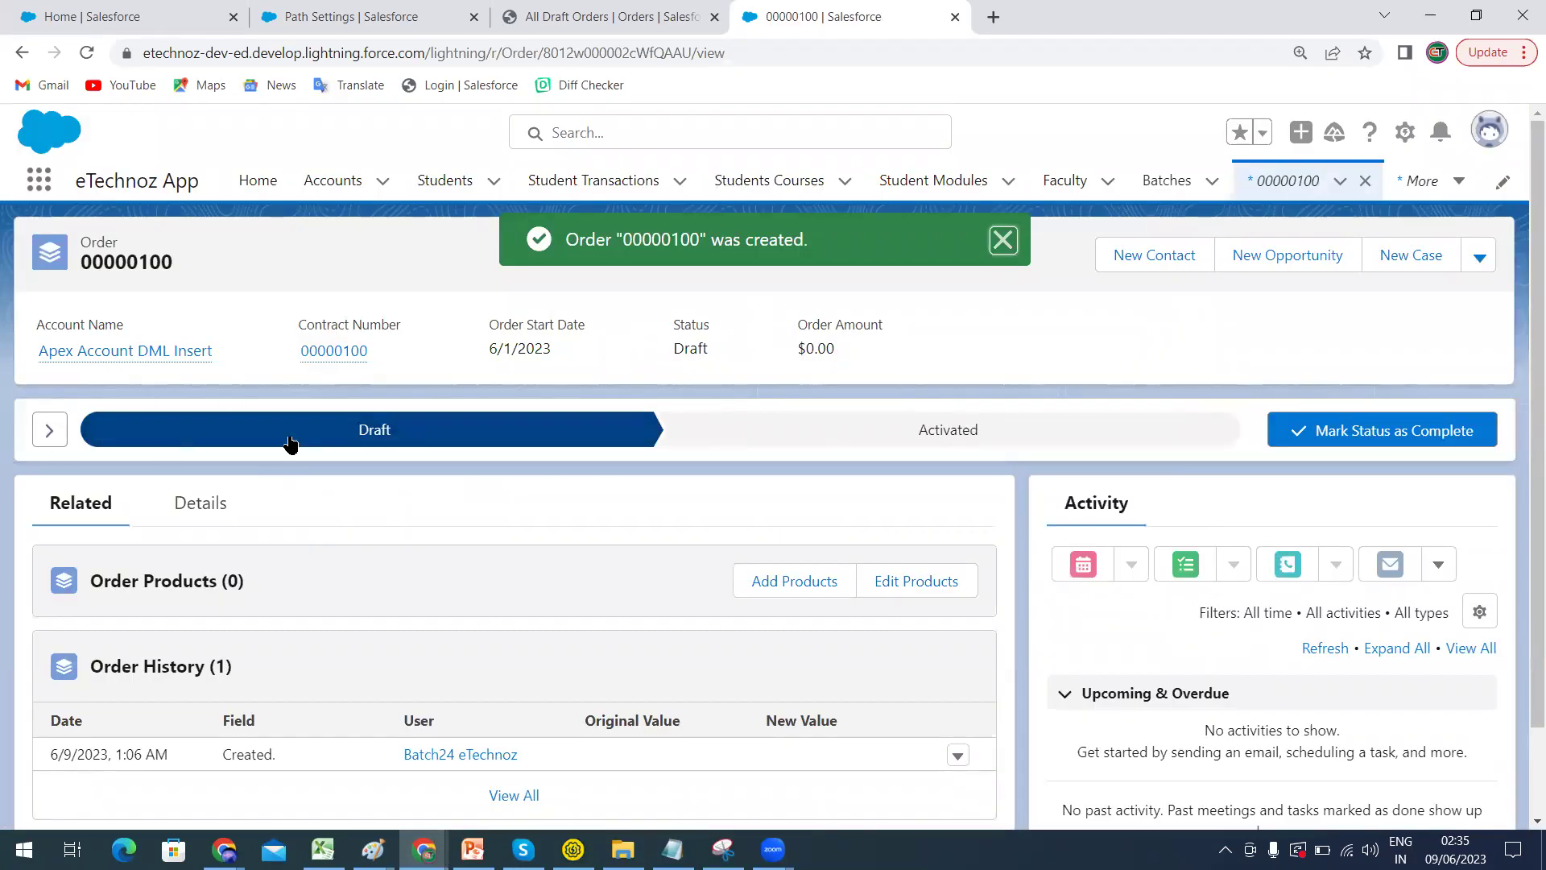
- Preview the Activated stage on the order's path and return to the Draft stage without changing the status
left_click(910, 432)
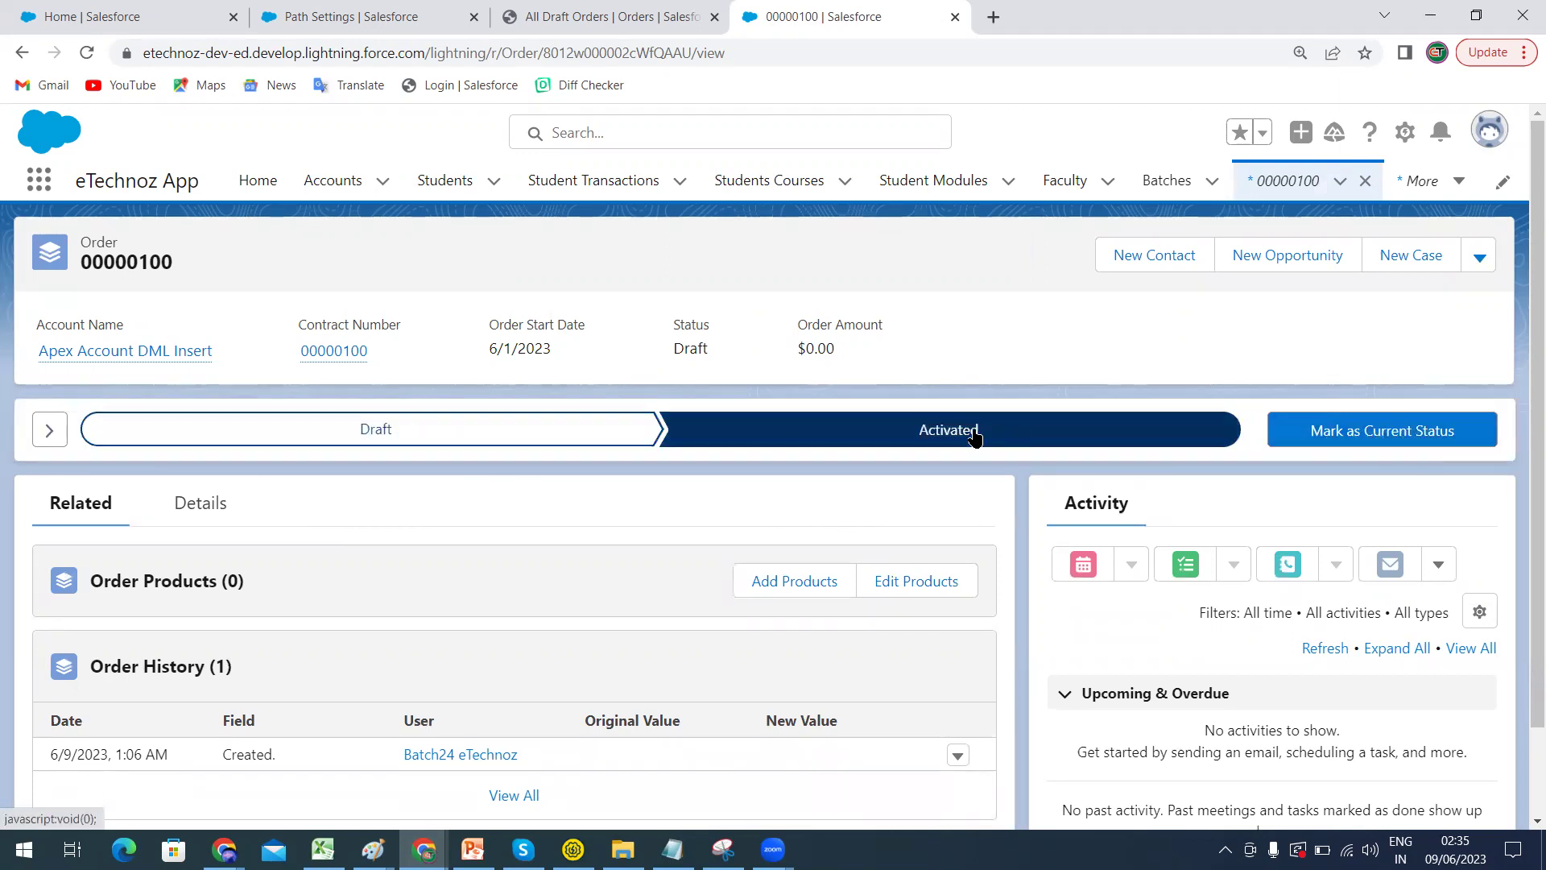
left_click(889, 442)
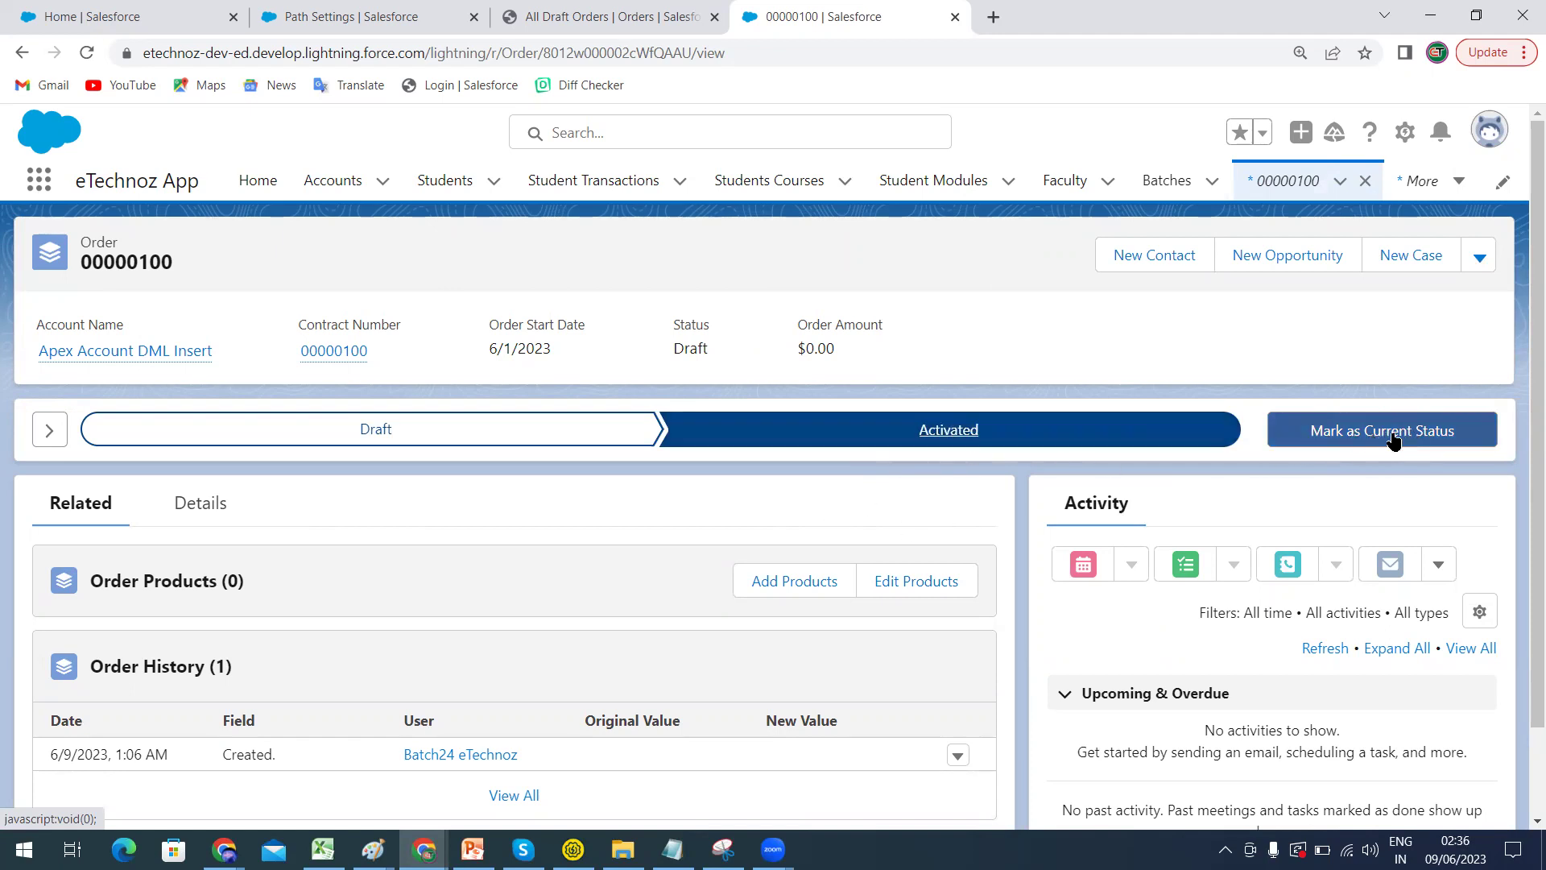
left_click(393, 426)
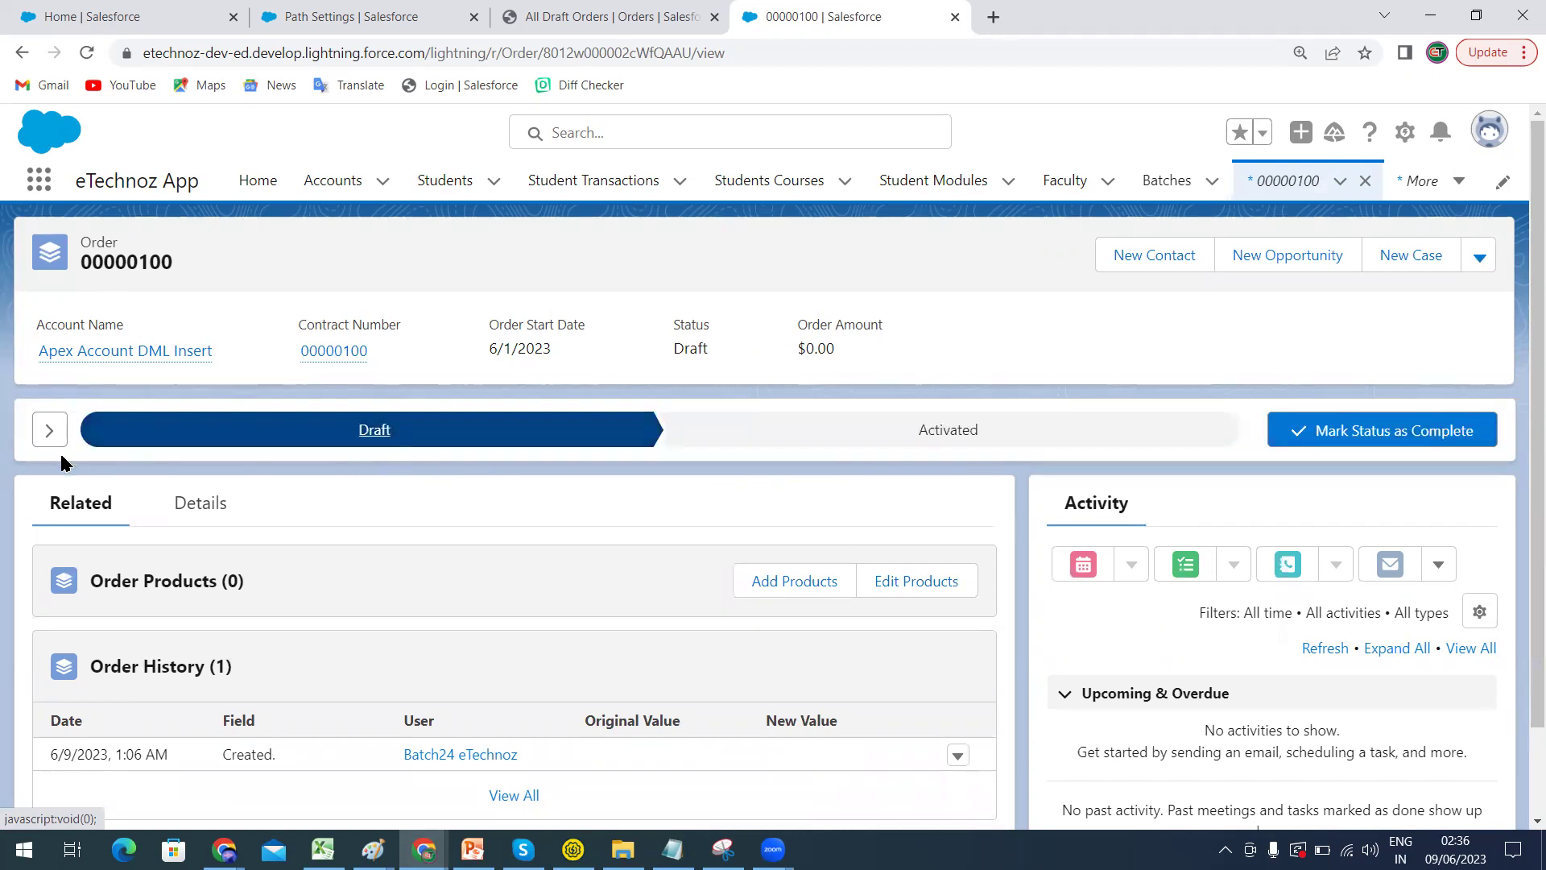
- Review the order's details and show the path's key fields for the Draft and Activated stages
left_click(193, 513)
scroll(317, 648, "down", 5)
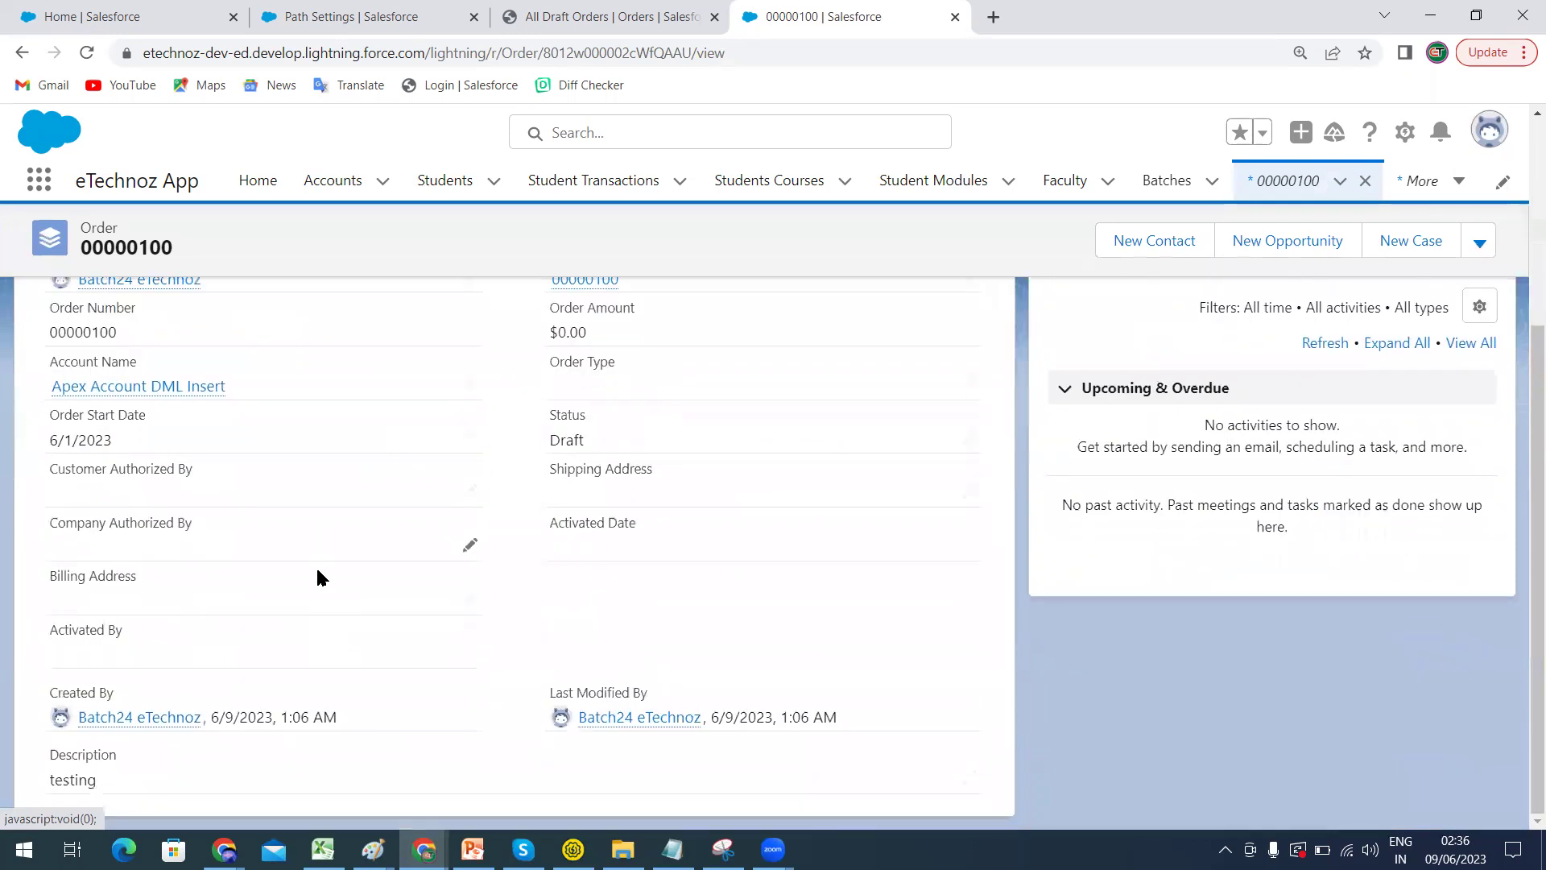
scroll(419, 650, "up", 5)
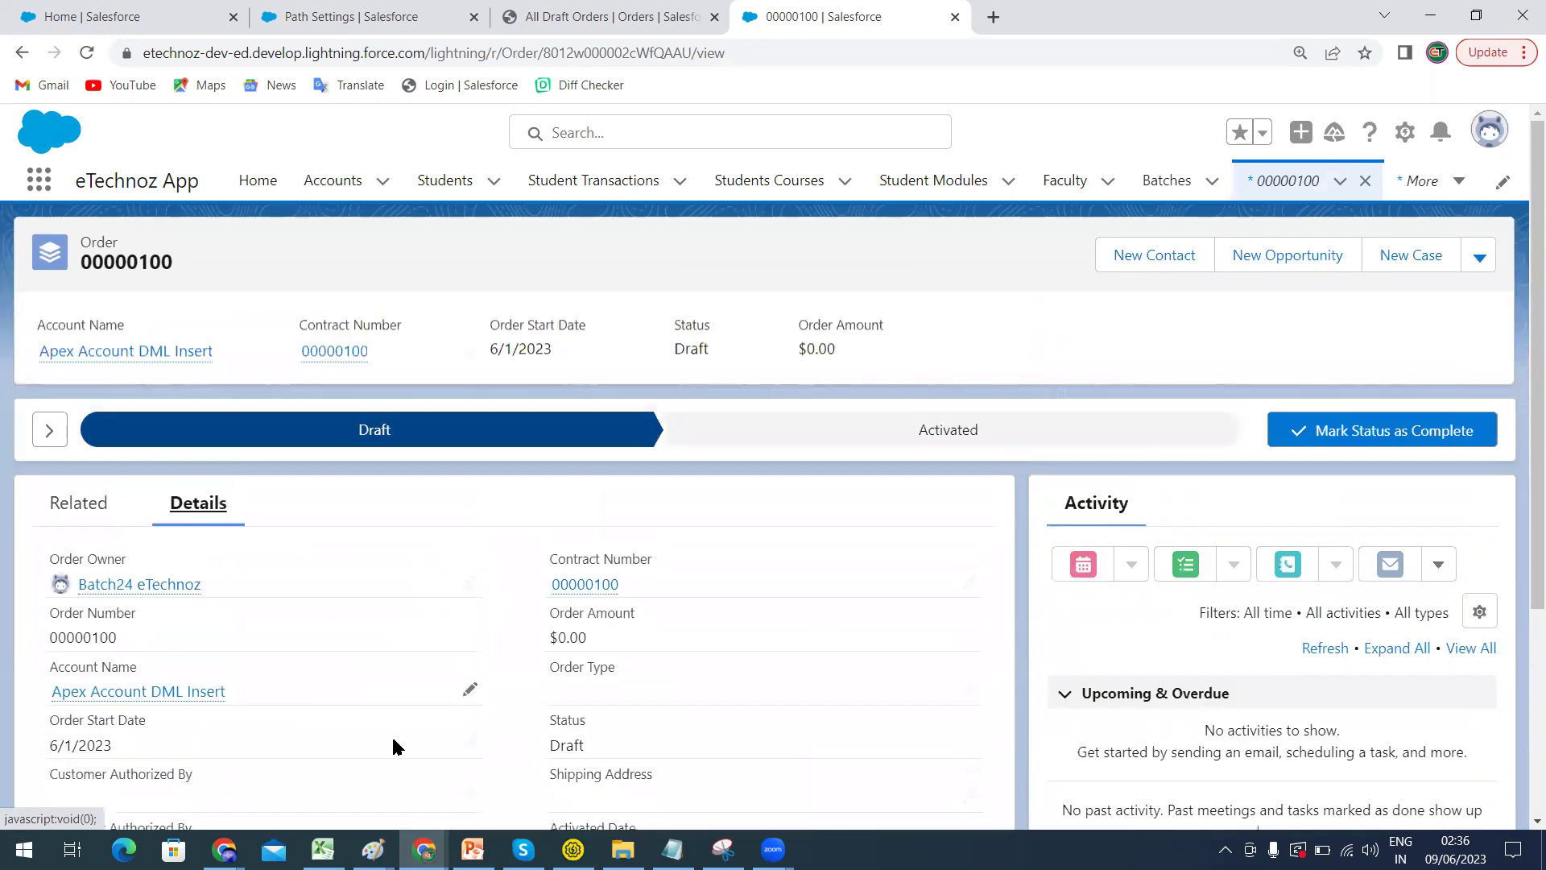
left_click(48, 434)
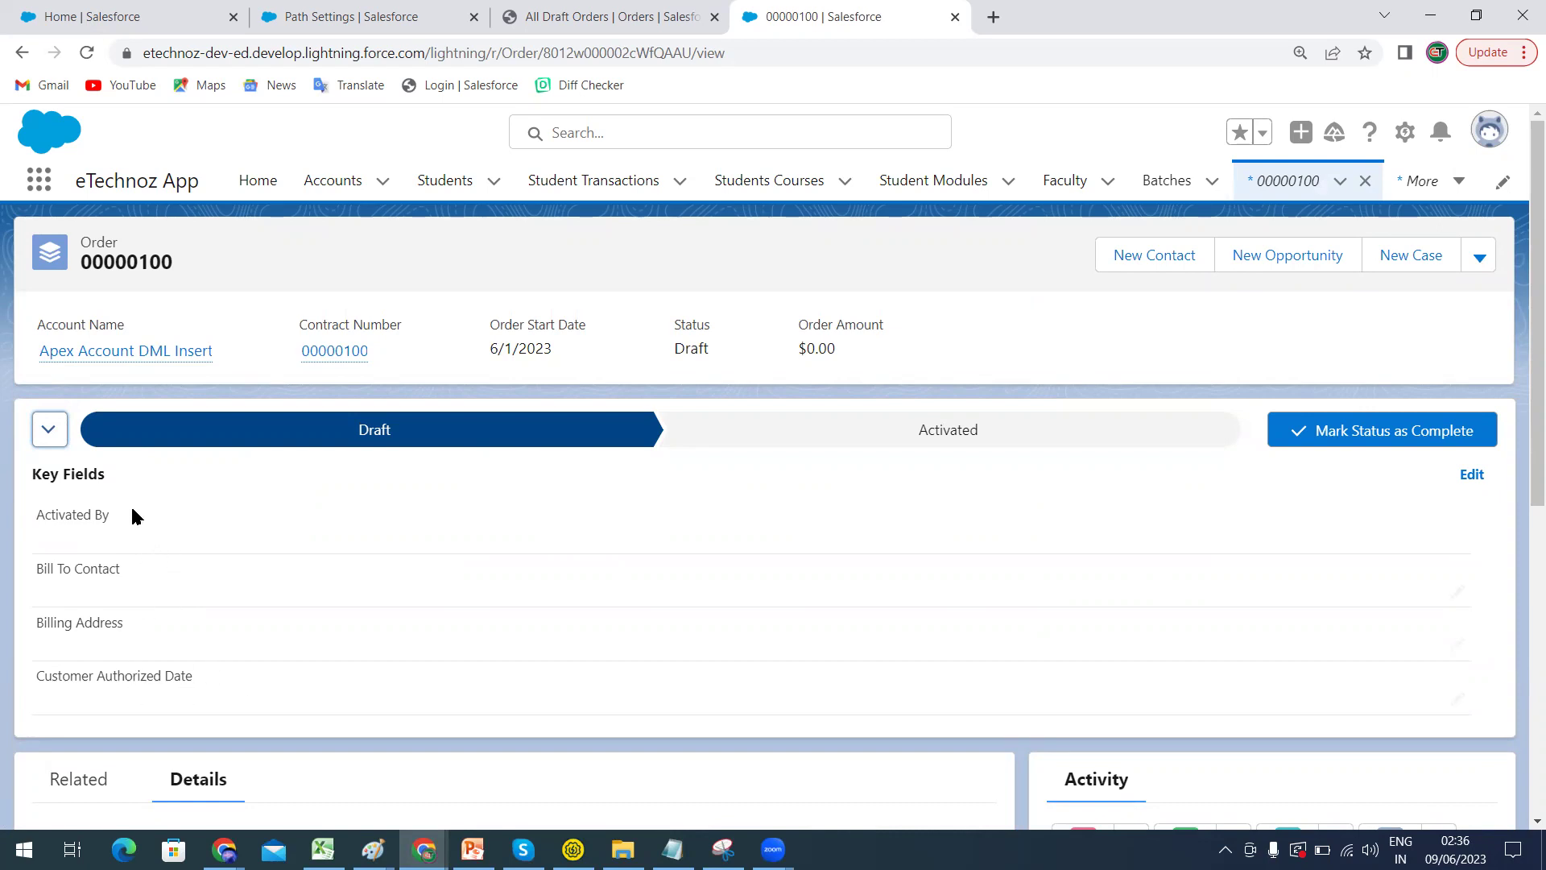
left_click(948, 429)
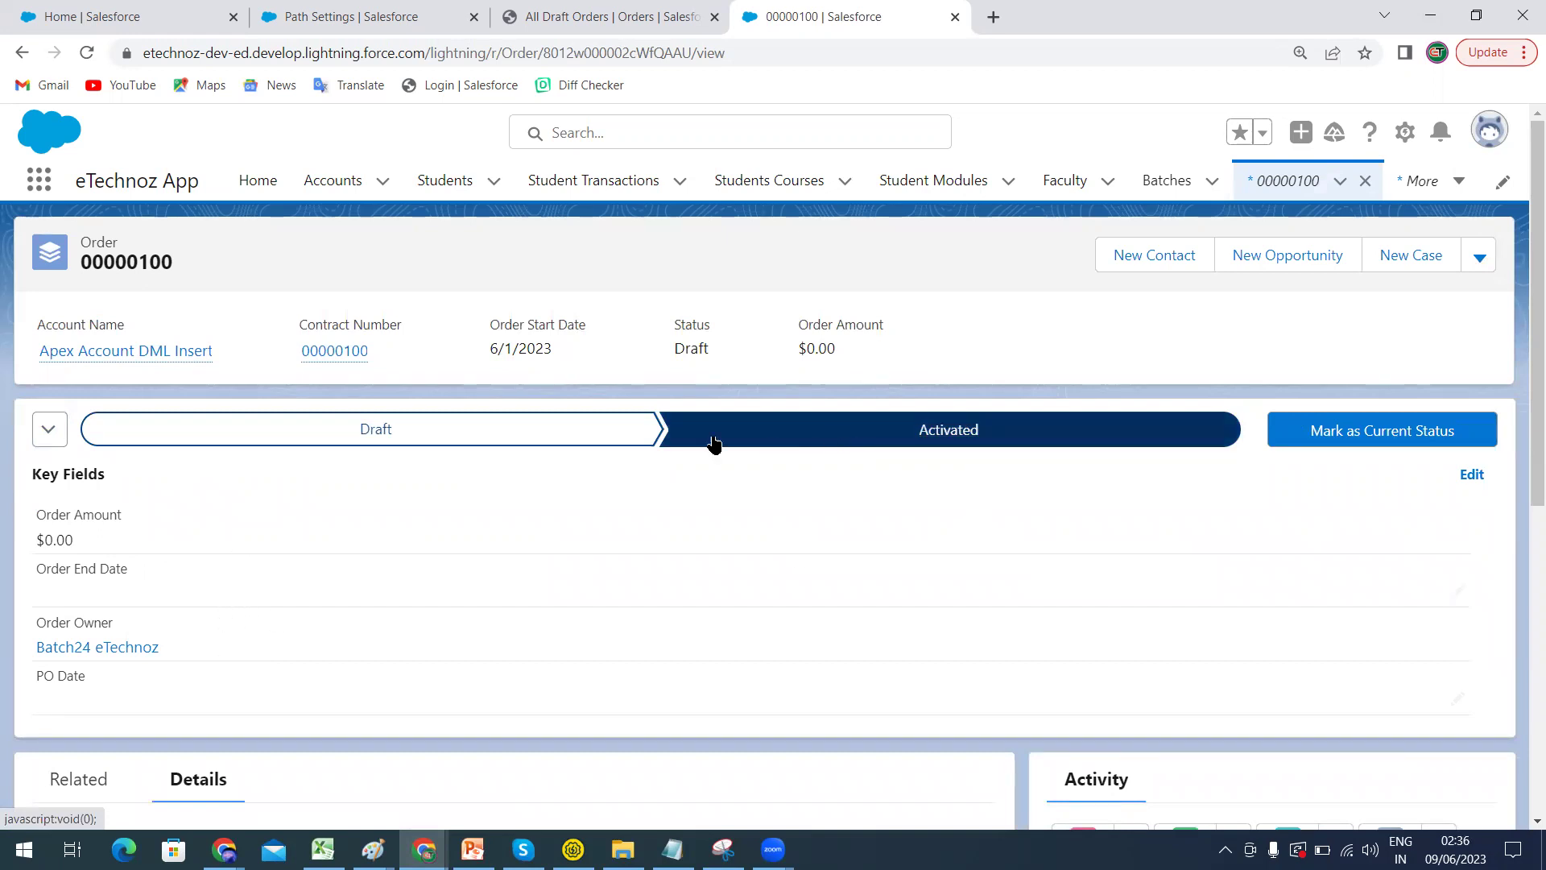
- Open the Dev Stage Order Path for editing from Path Settings and advance to its fields and guidance
left_click(580, 23)
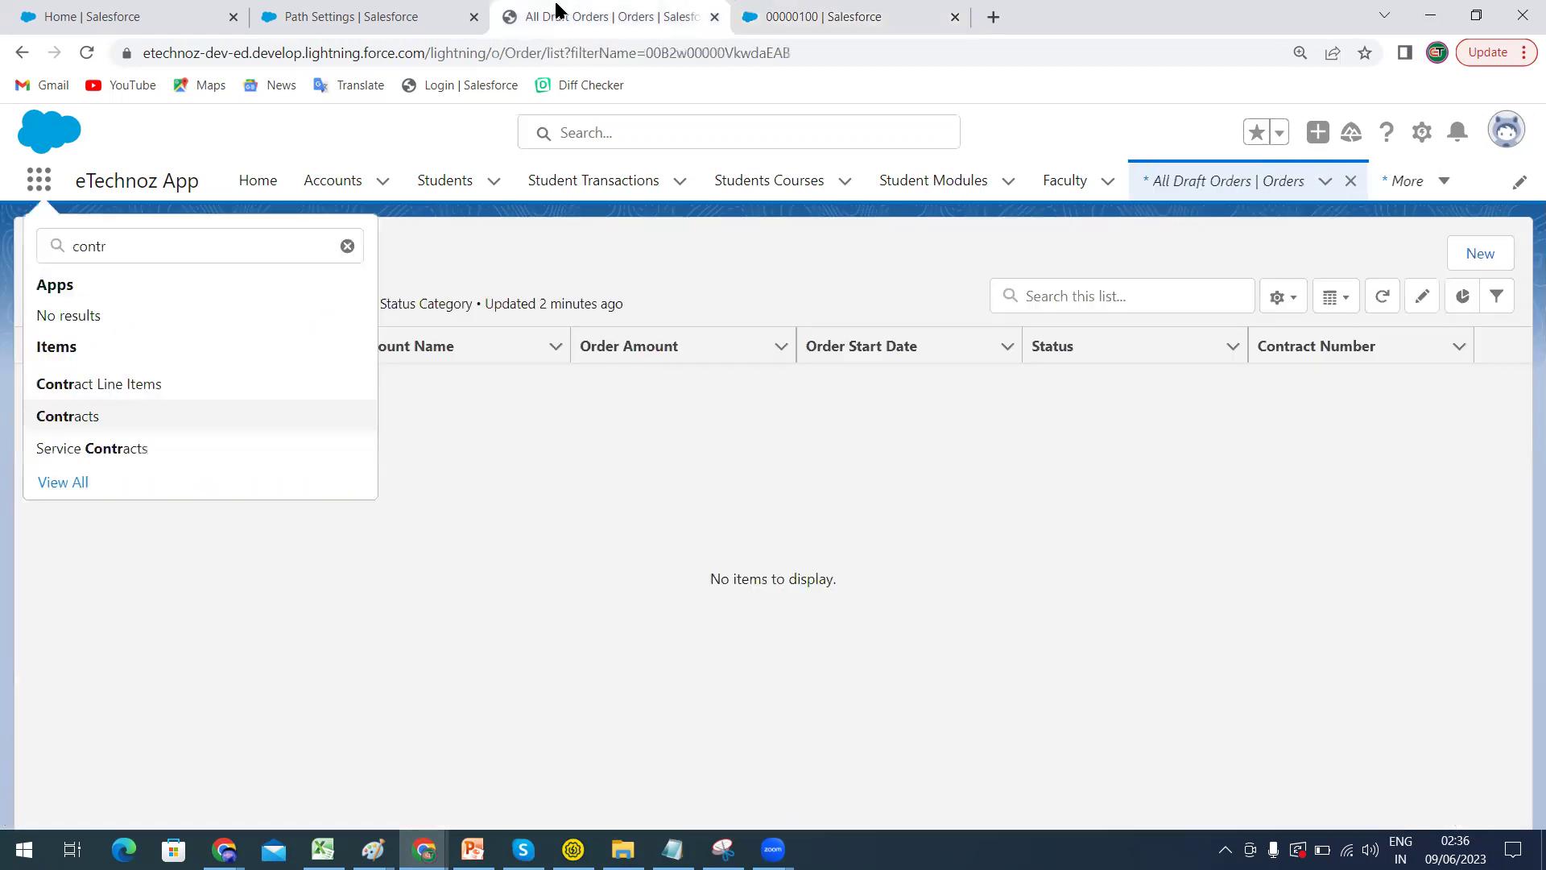
left_click(346, 18)
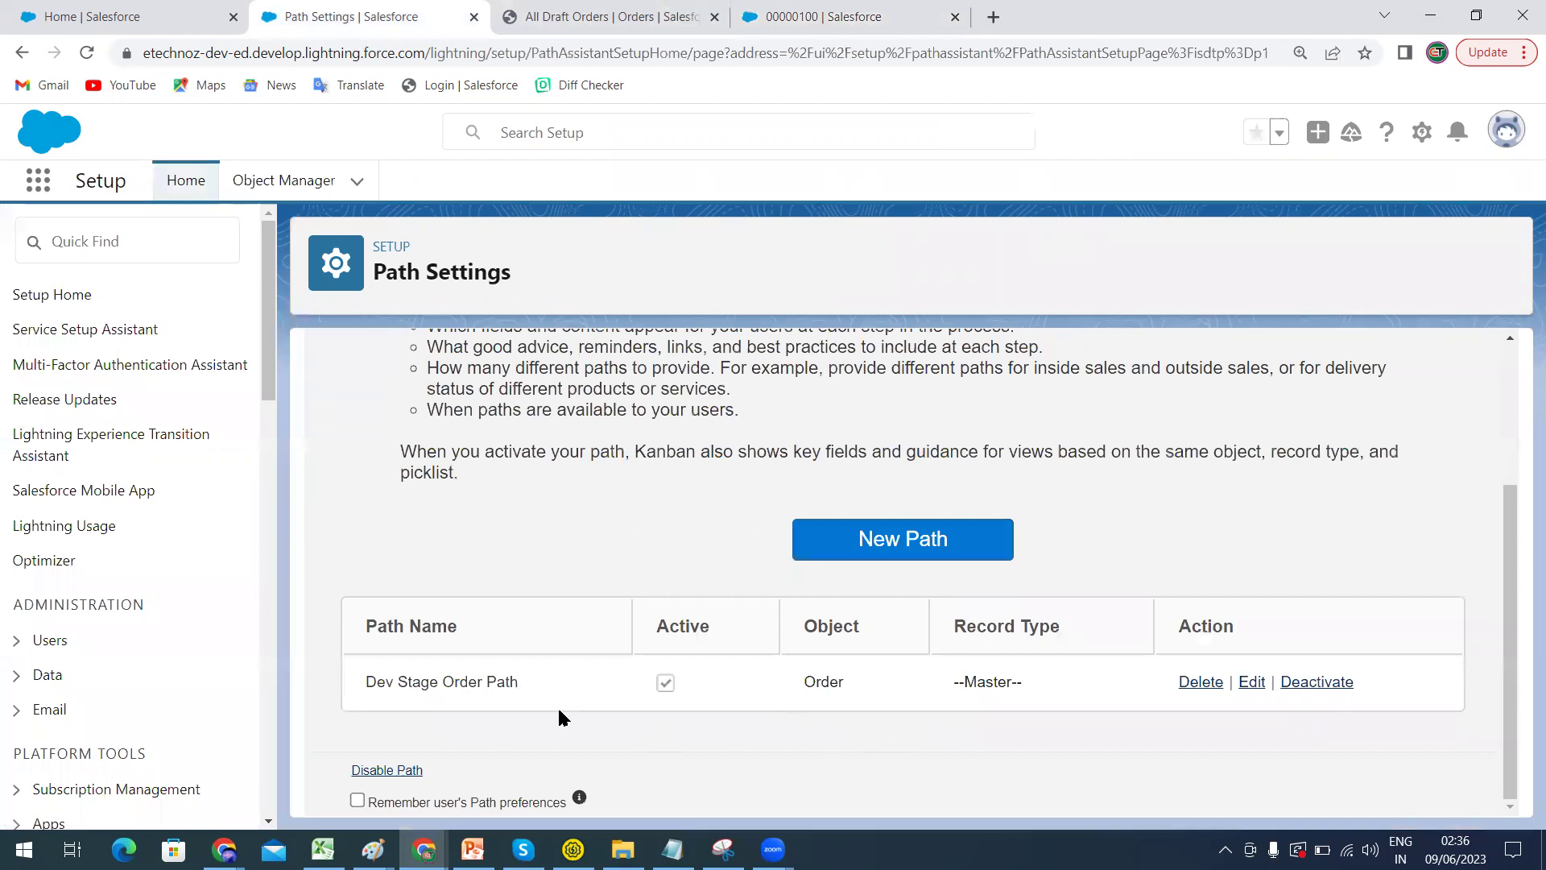
left_click(1251, 683)
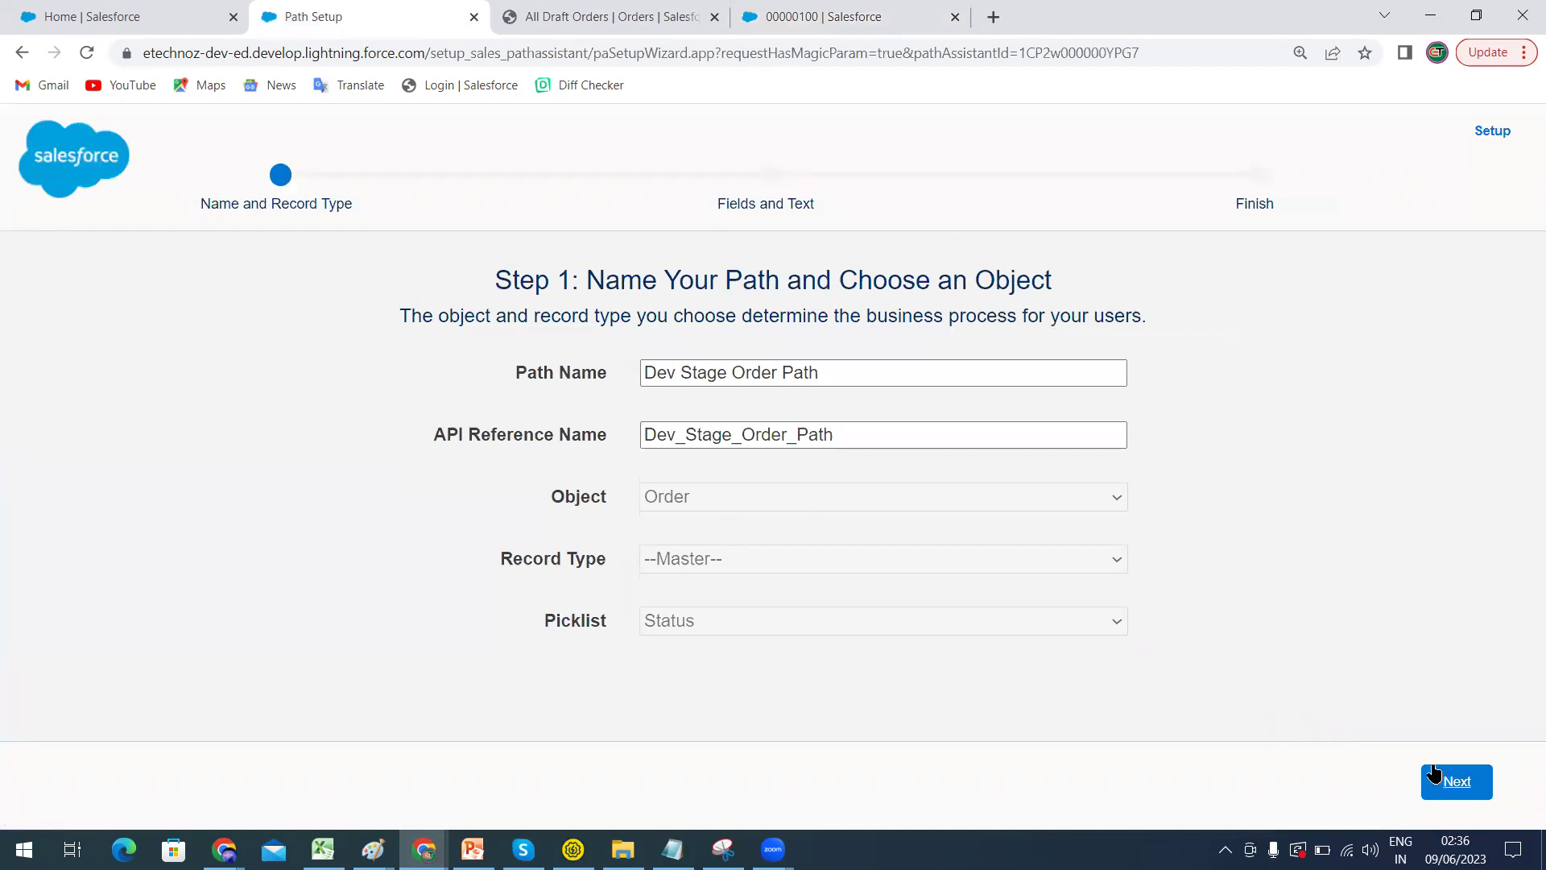
left_click(1435, 773)
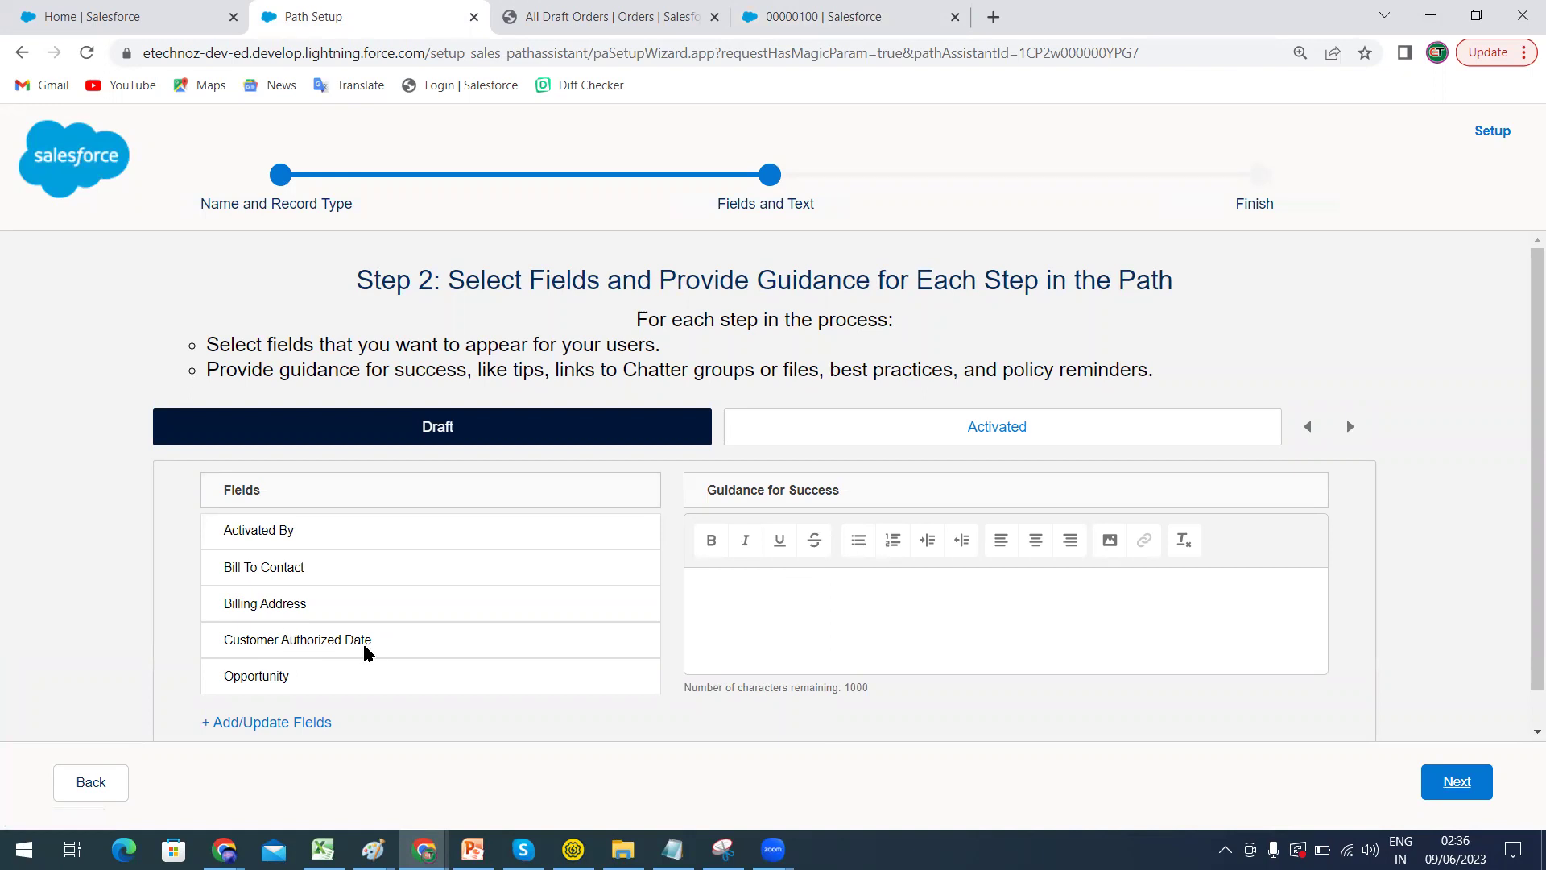
- Replace Customer Authorized Date with Contract Number in the Draft stage's fields and finish the path setup
scroll(414, 635, "down", 1)
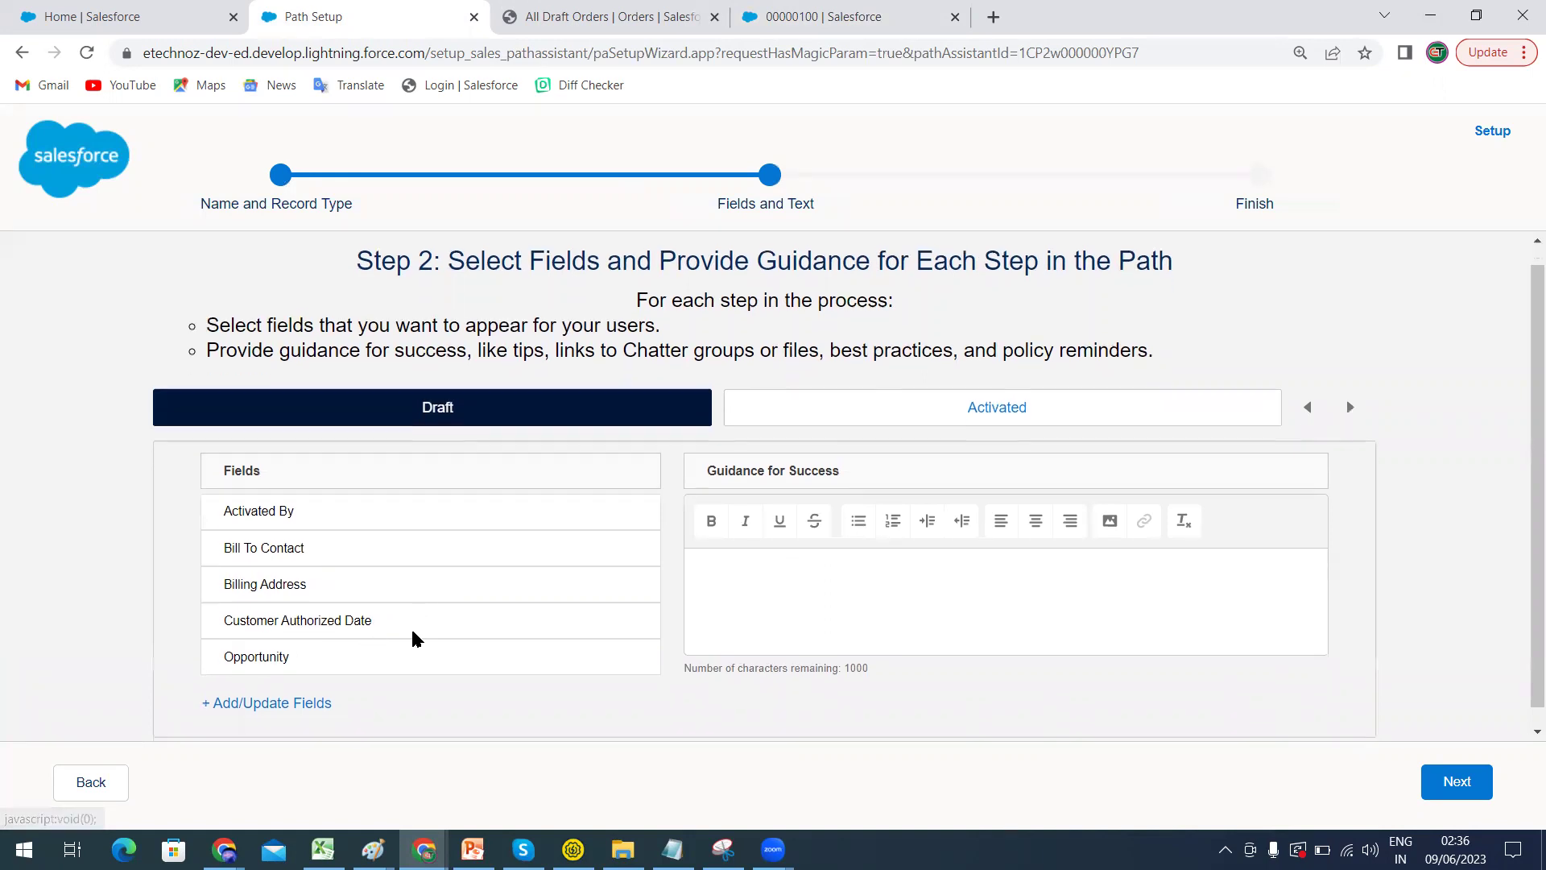
left_click(300, 684)
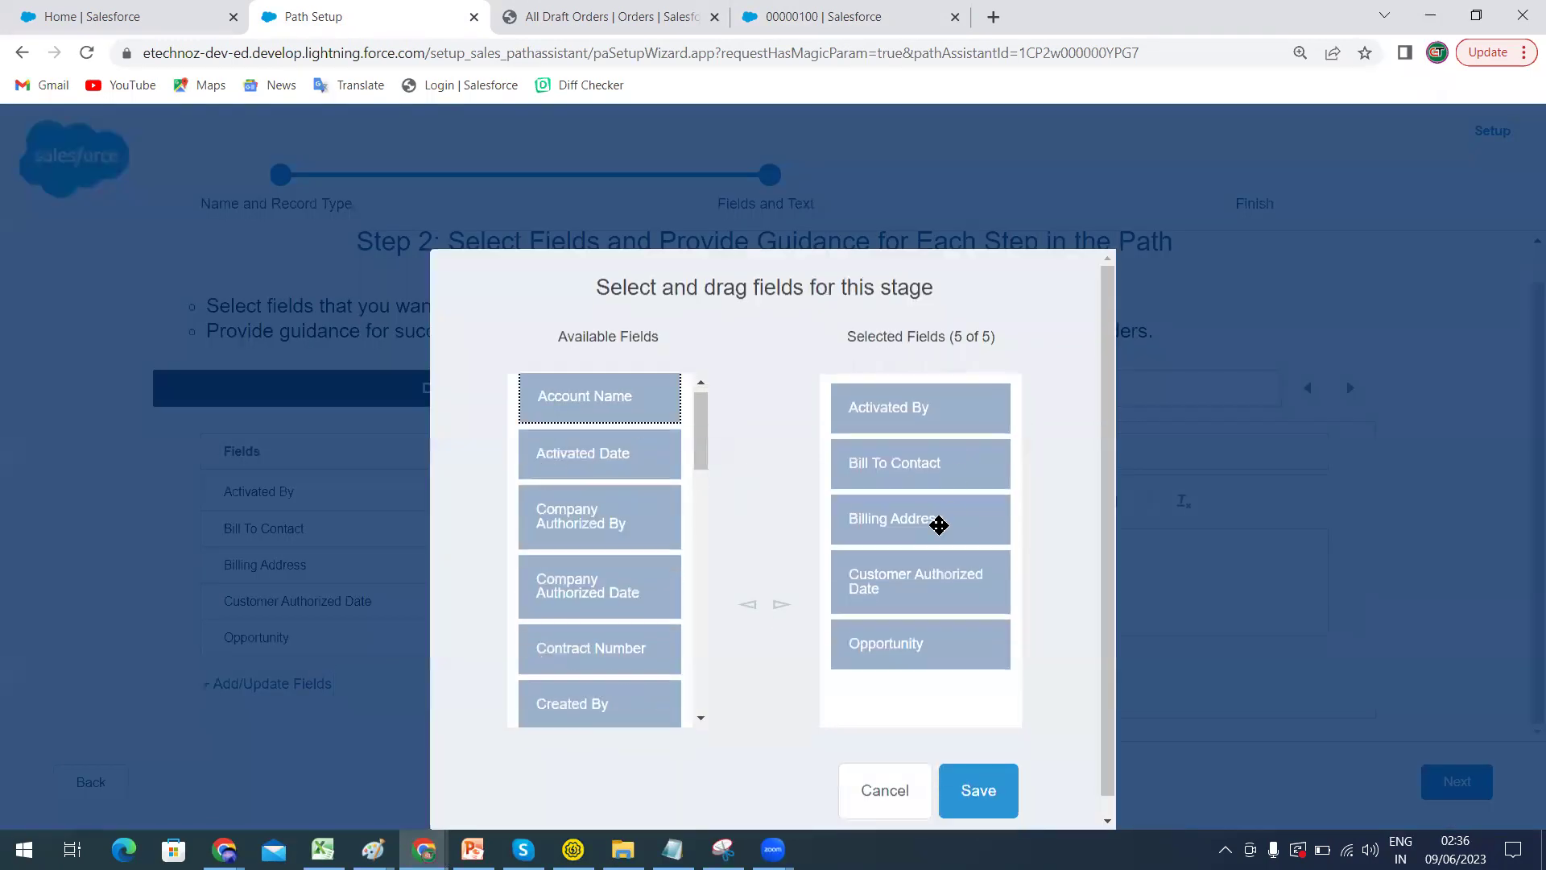
left_click_drag(925, 582, 882, 644)
left_click(964, 788)
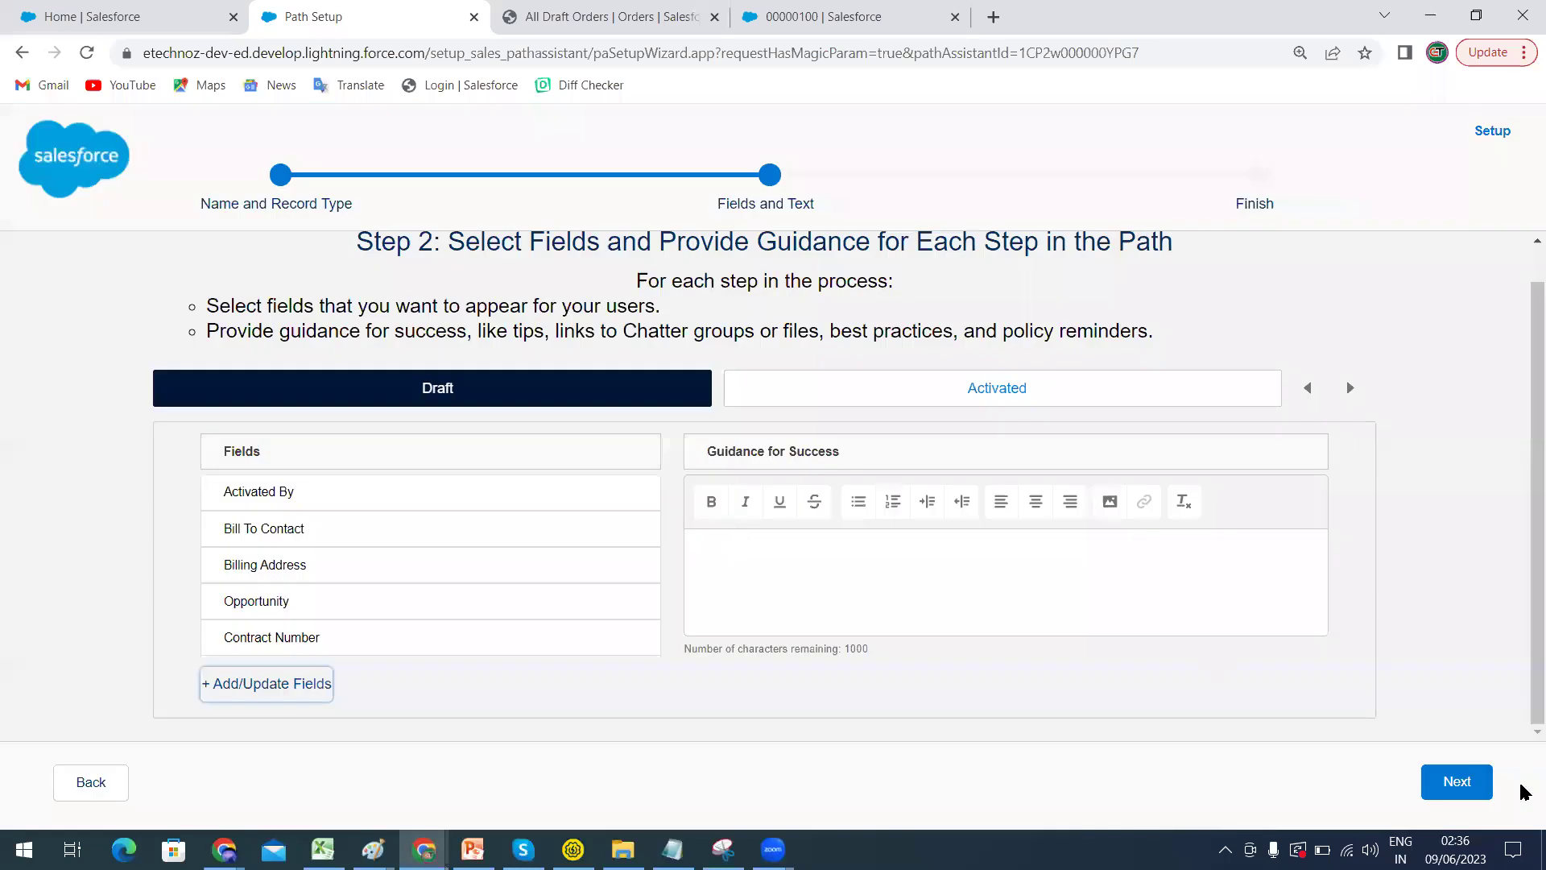
left_click(1449, 783)
left_click(1449, 780)
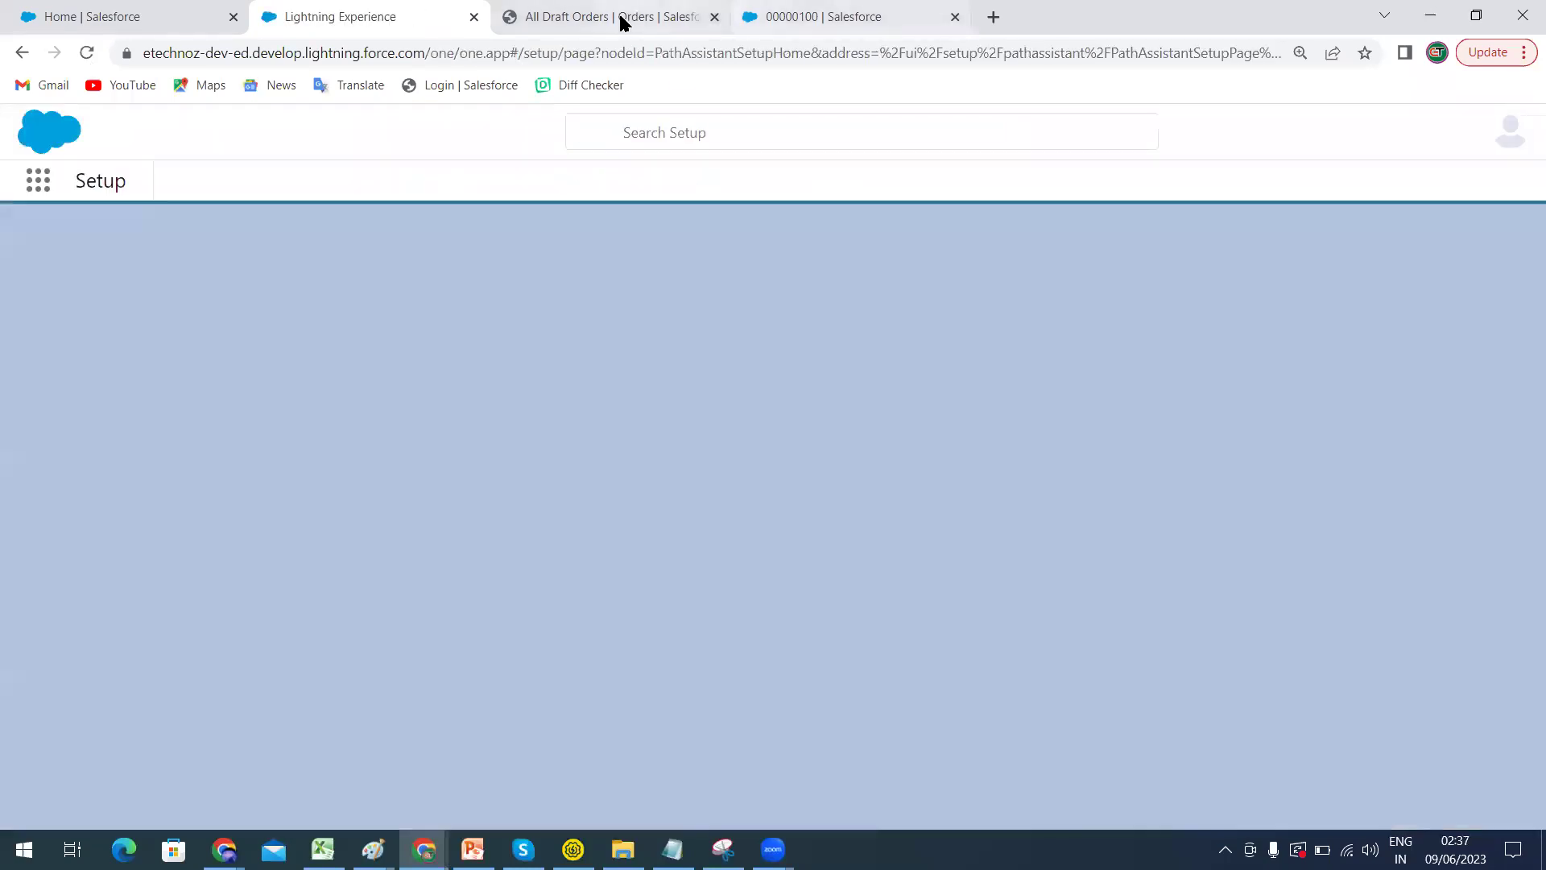
- Return to the order record, reload it, and check its details and the Draft stage's key fields
left_click(621, 17)
left_click(818, 17)
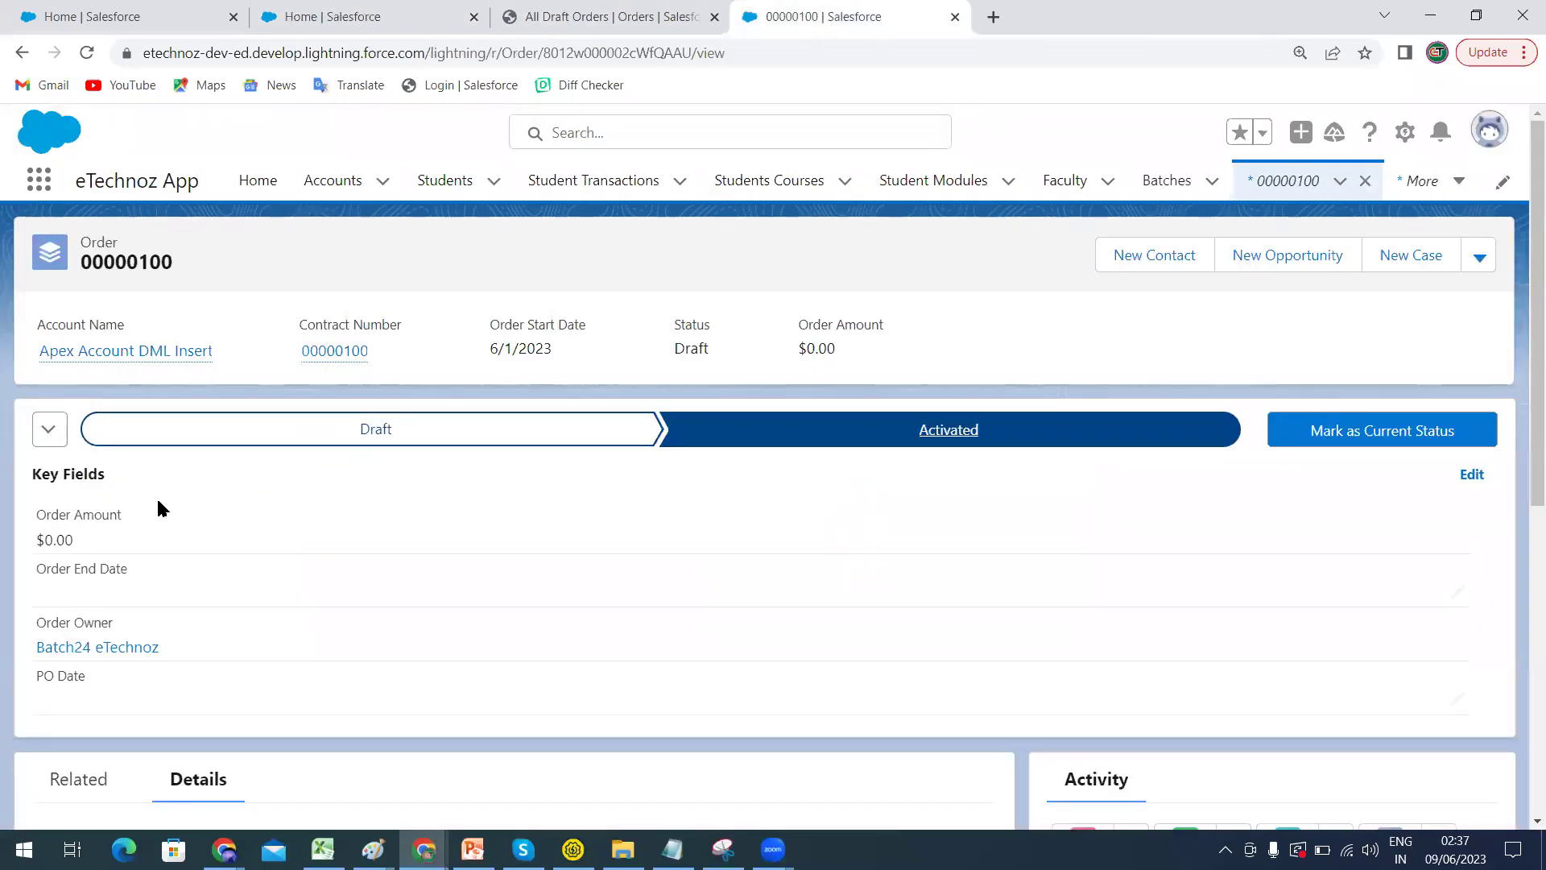
left_click(88, 53)
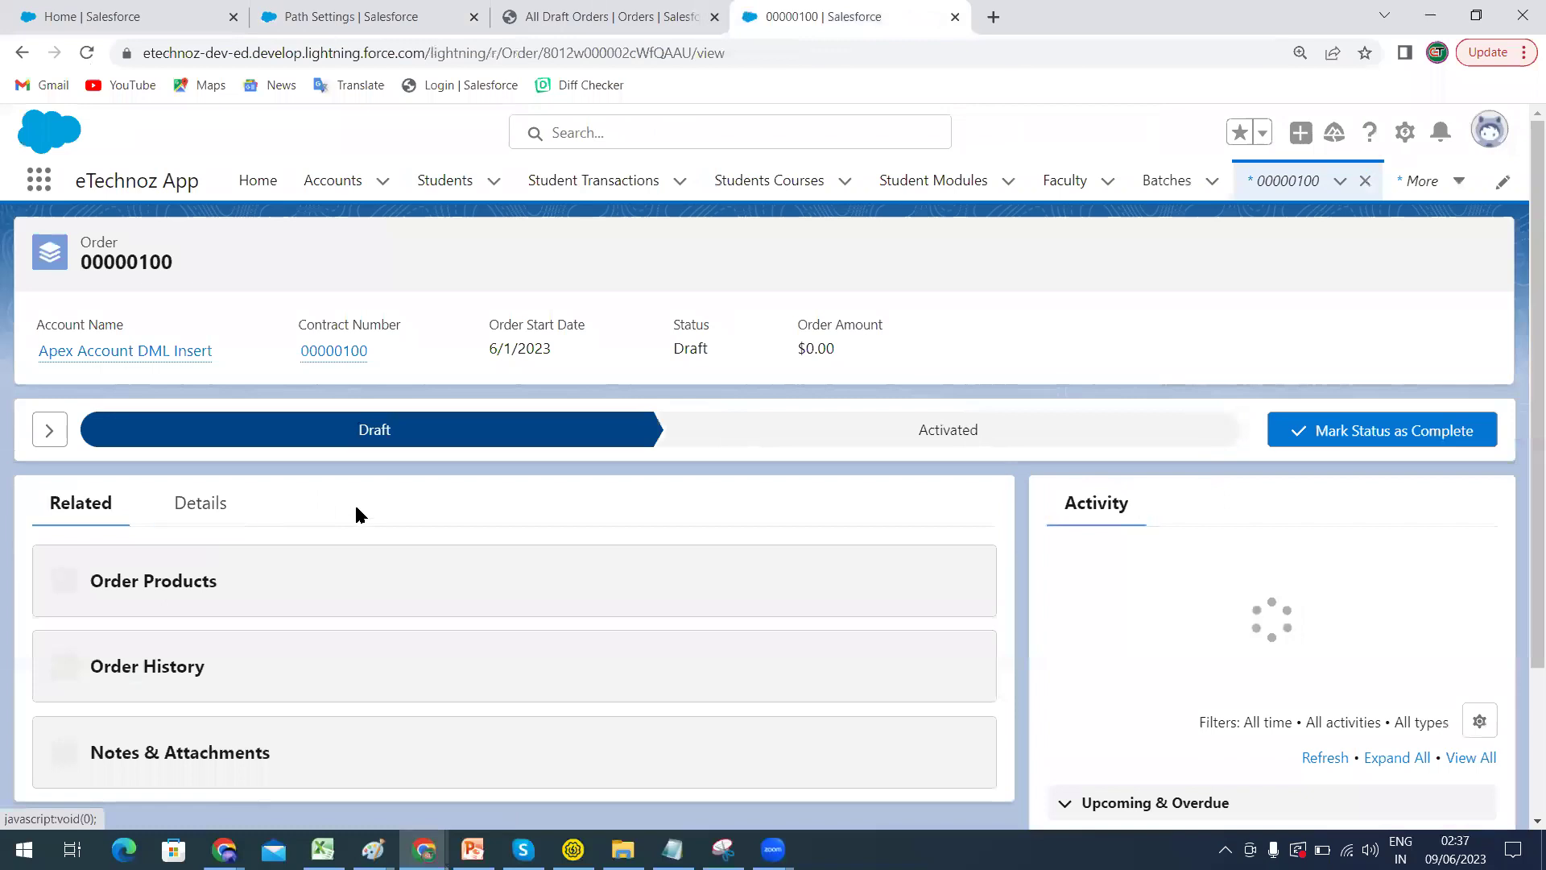
left_click(193, 505)
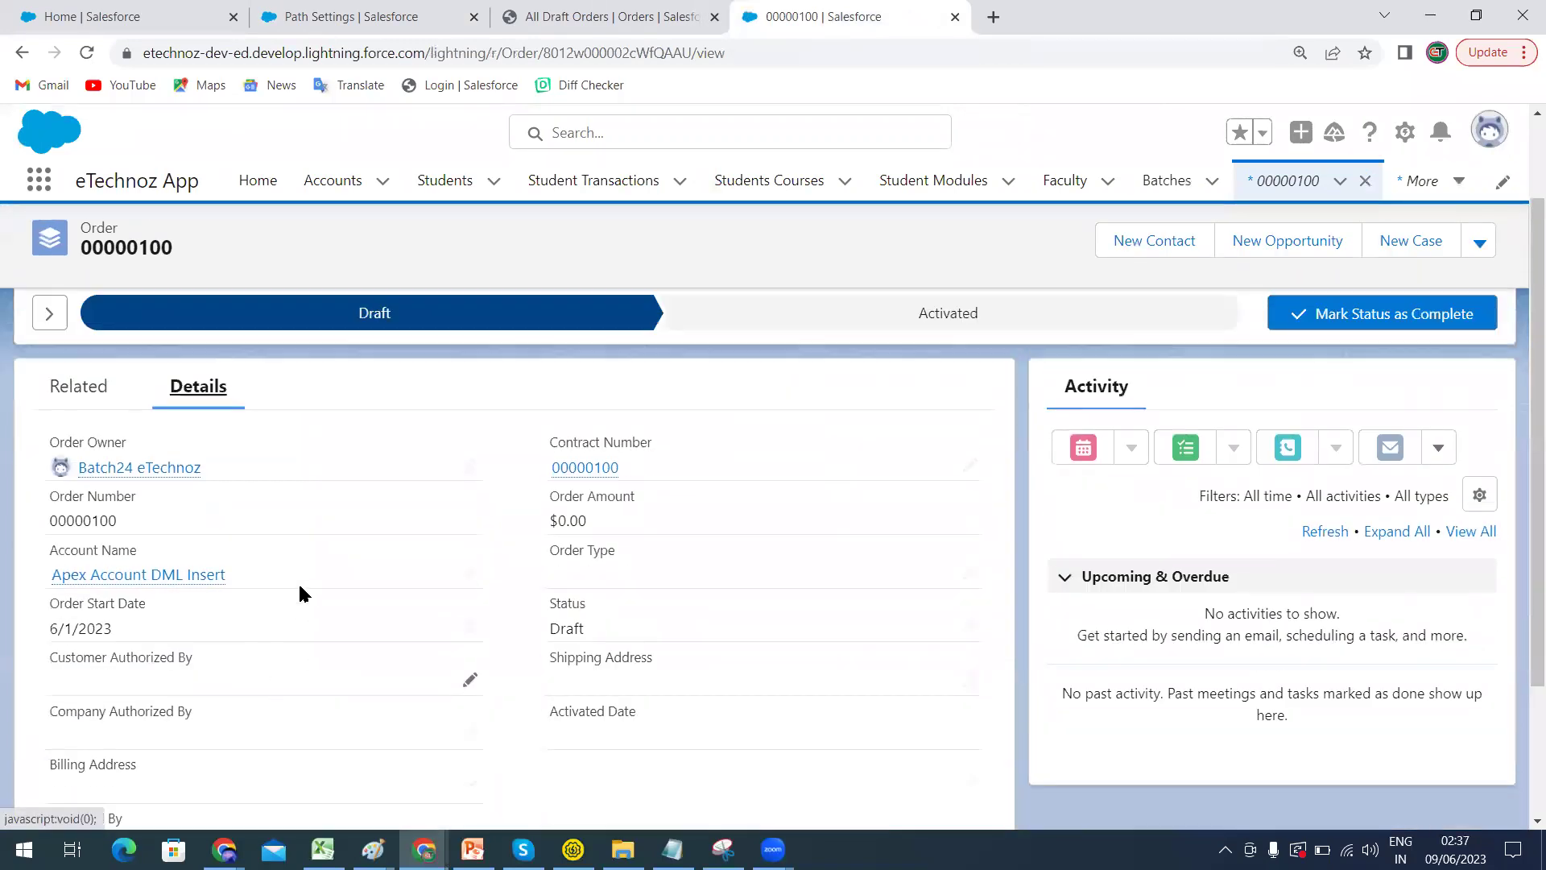
left_click(49, 431)
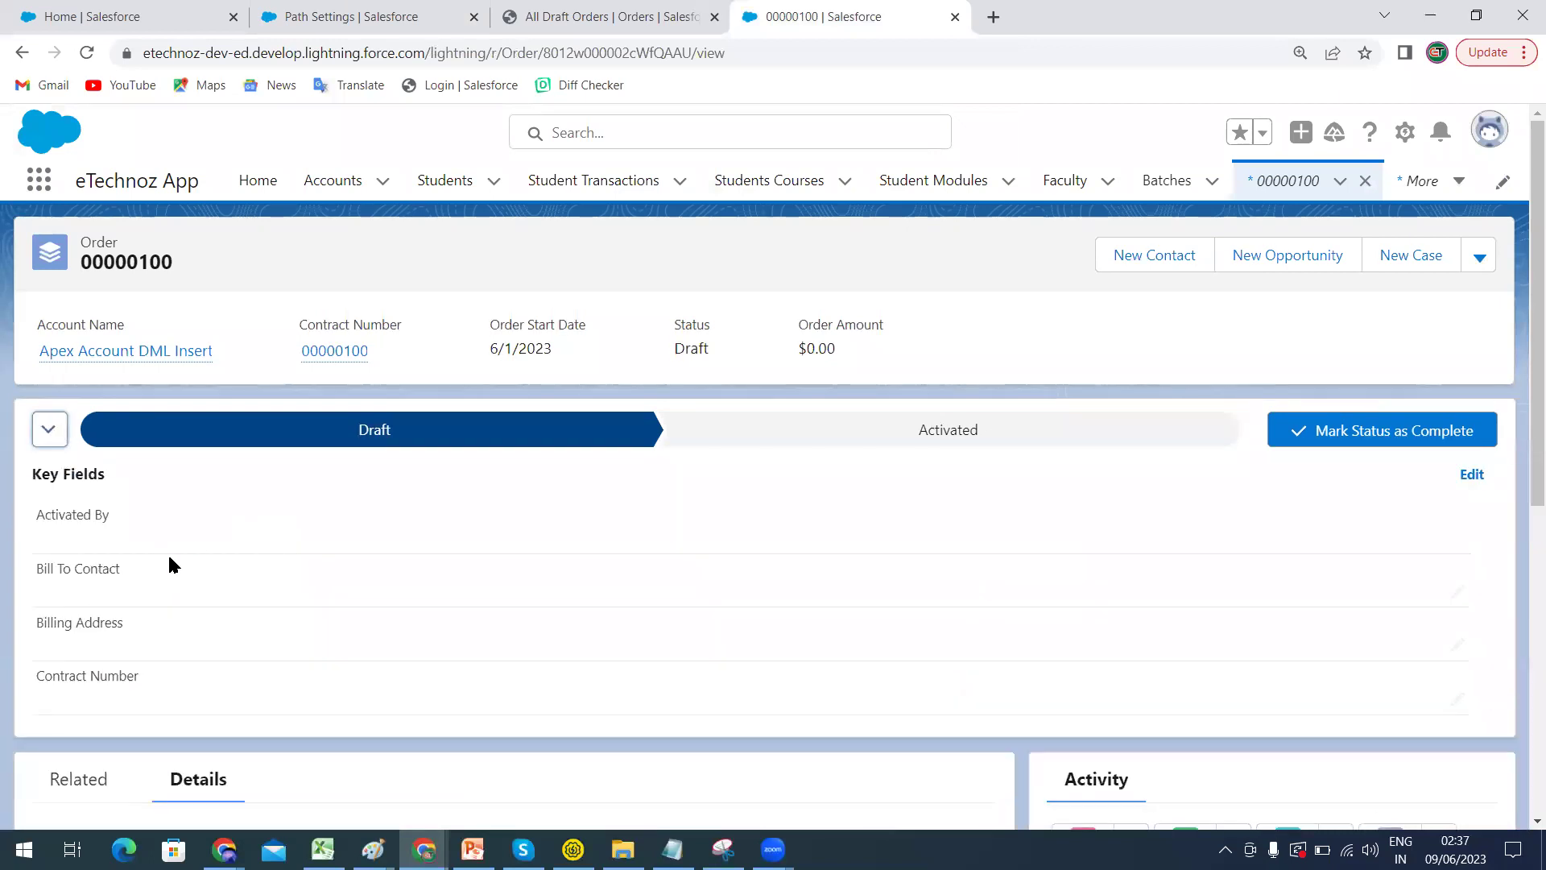